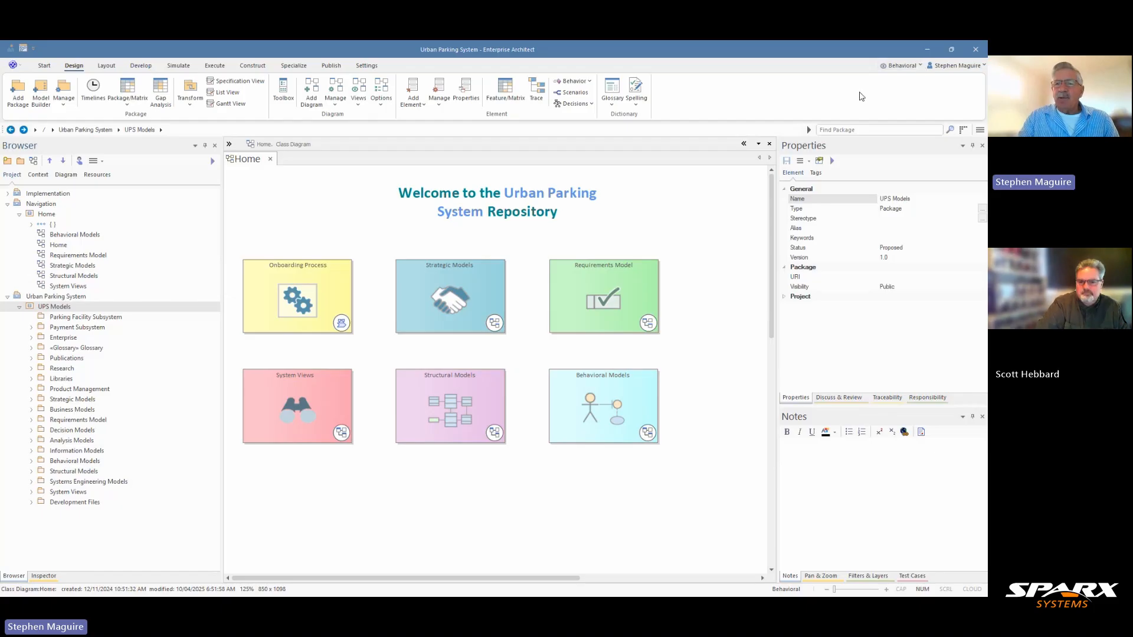
Step: Switch the modeling perspective to UML Behavioral
left_click(921, 68)
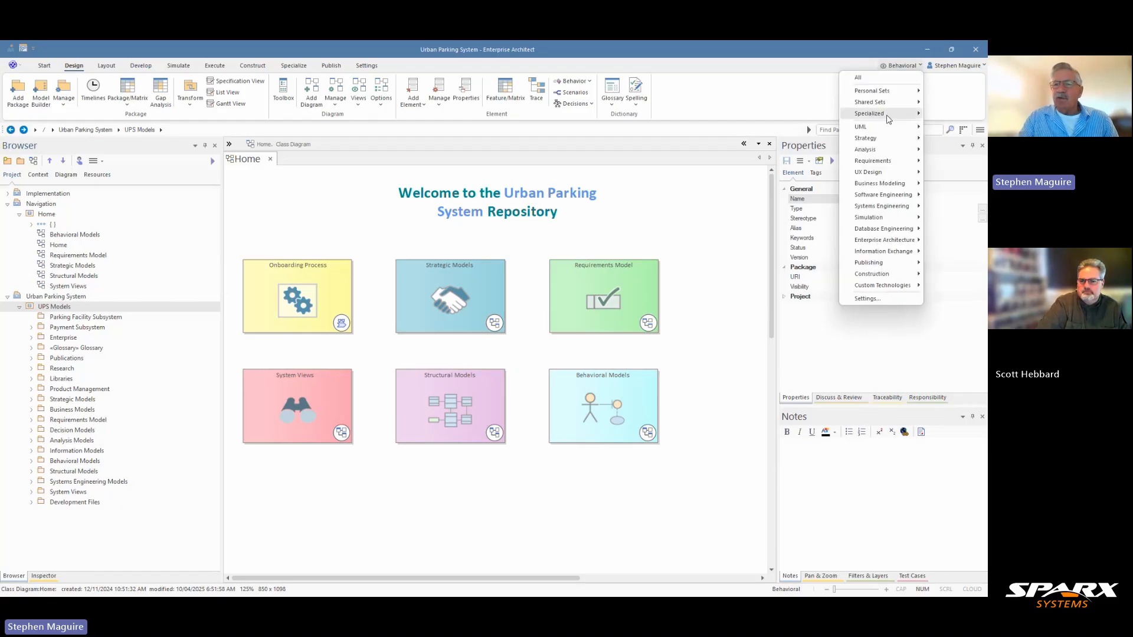
mouse_move(882, 129)
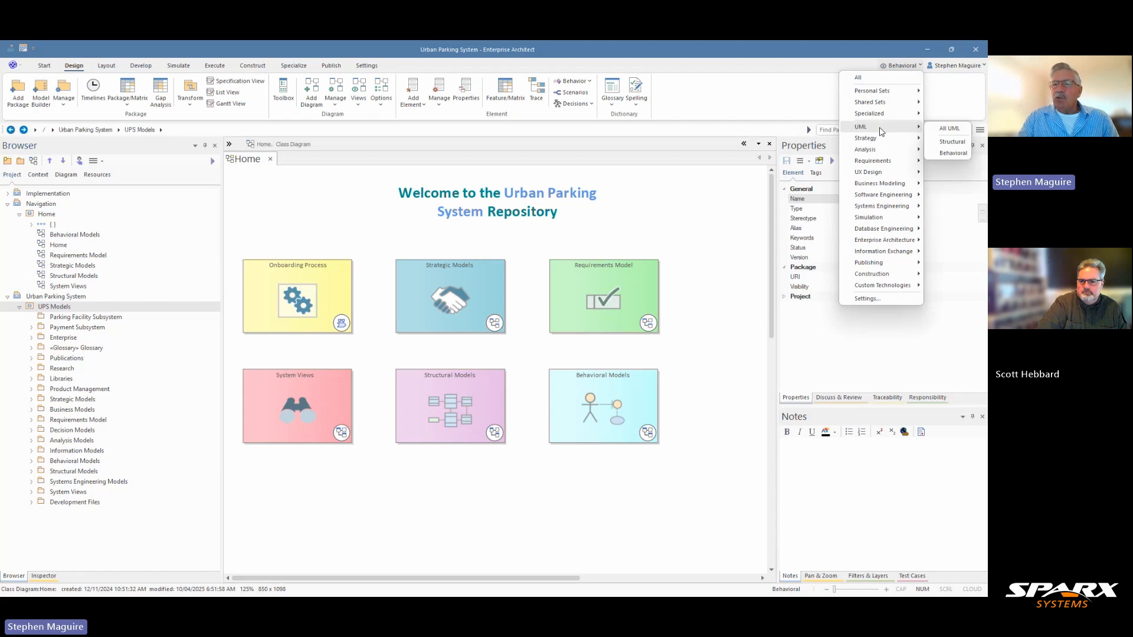
left_click(947, 154)
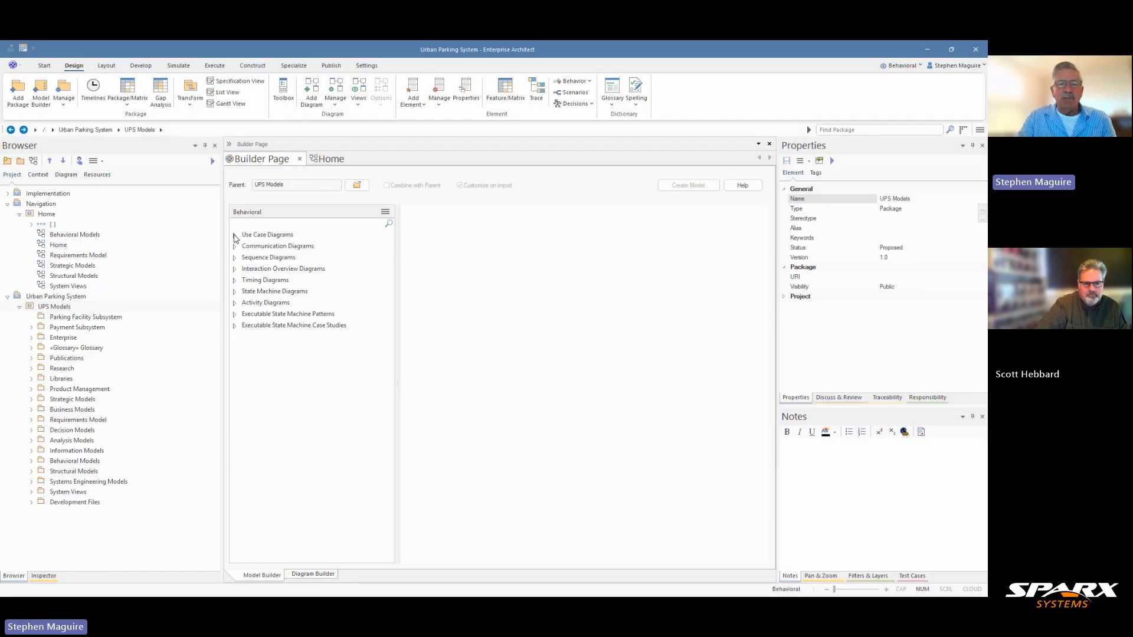
Step: Review the Use Case Diagrams patterns from Starter Use Case Model to Basic Use Case Model with Collaboration, and close the model builder
left_click(234, 236)
left_click(287, 248)
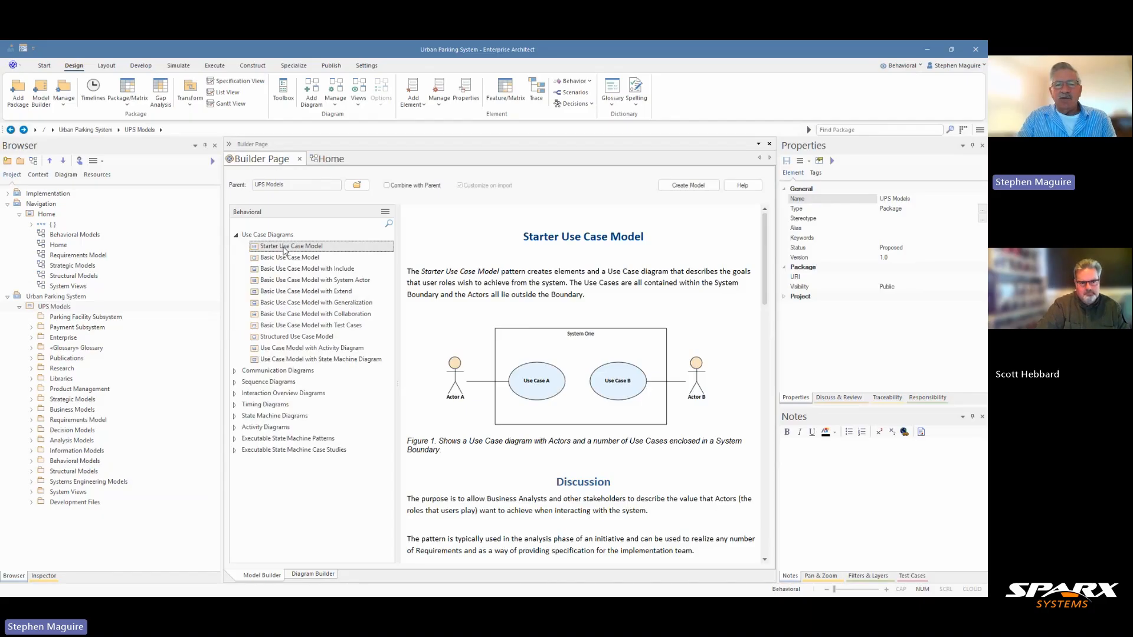
left_click(287, 259)
left_click(286, 269)
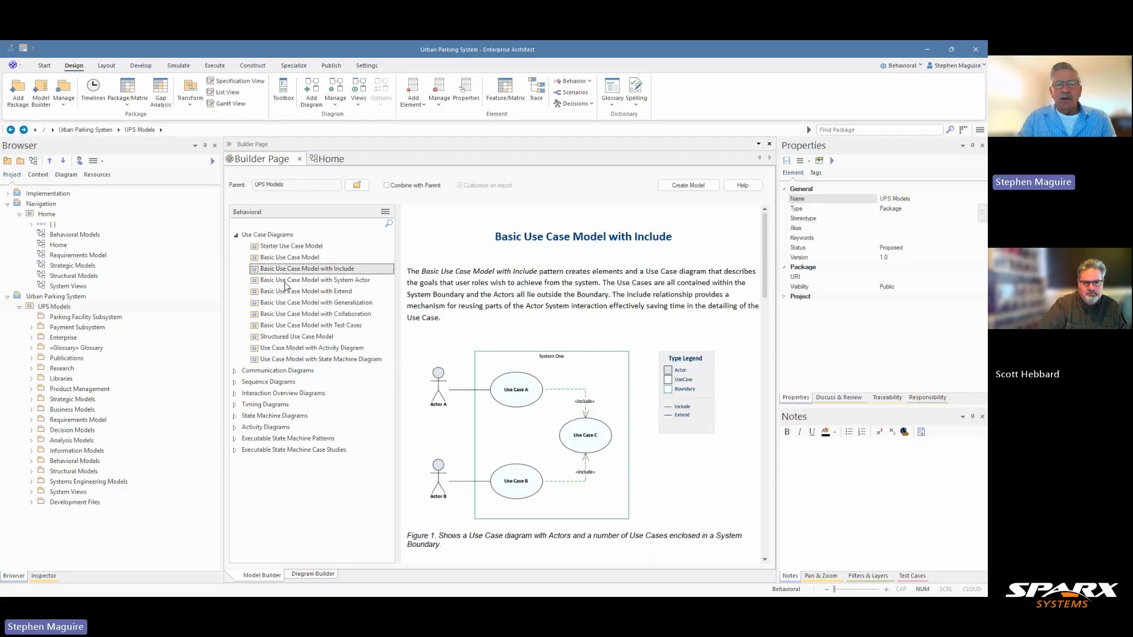
left_click(287, 280)
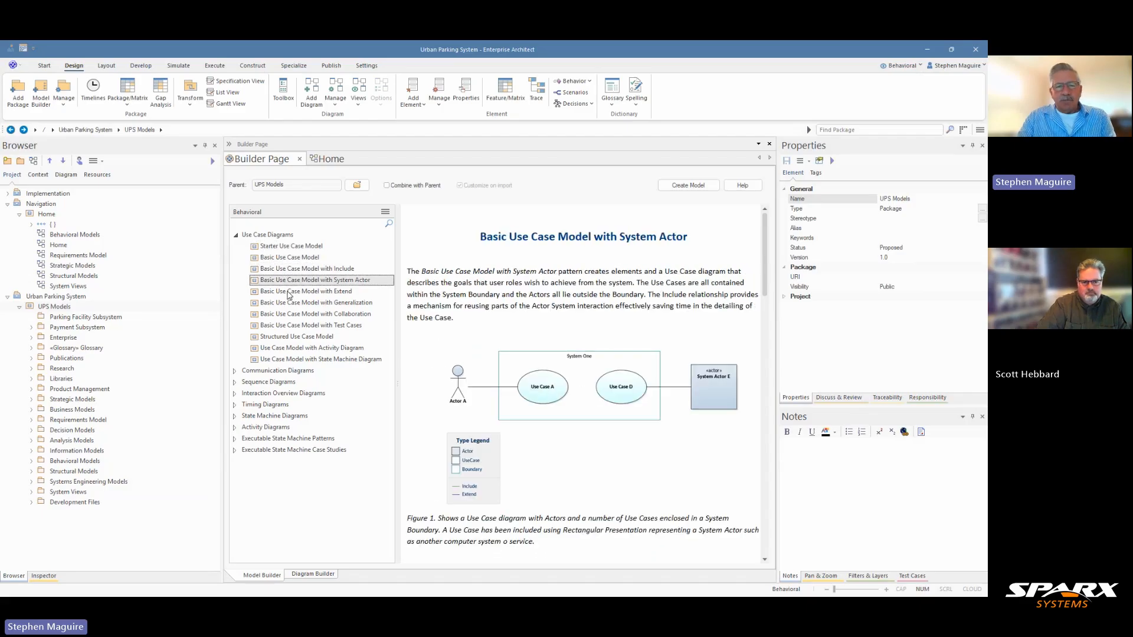
left_click(289, 292)
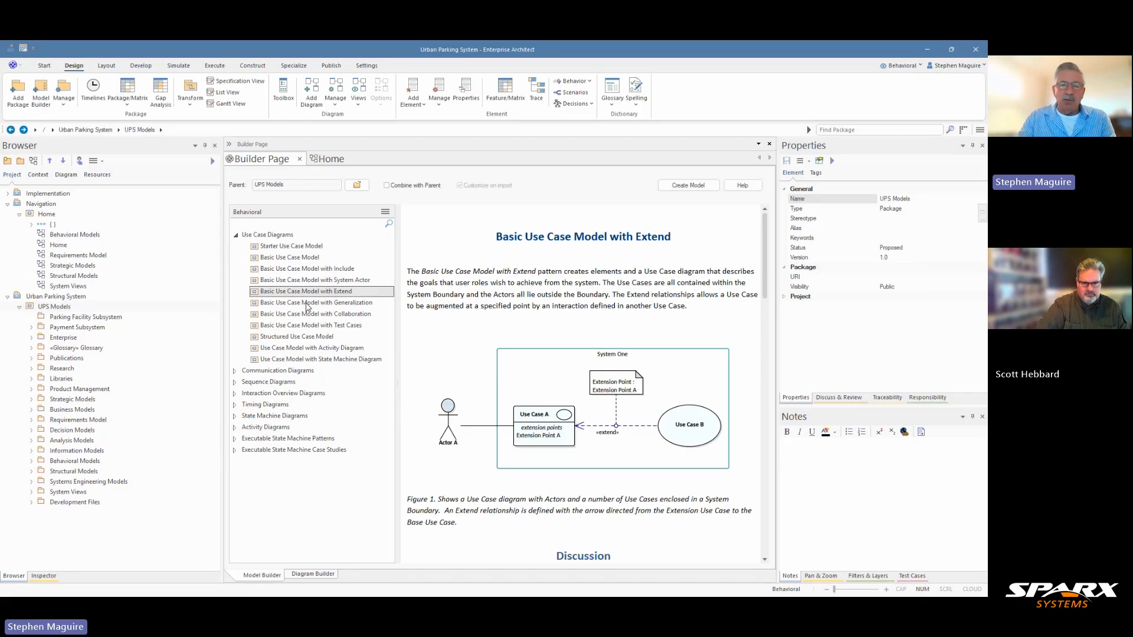
left_click(306, 303)
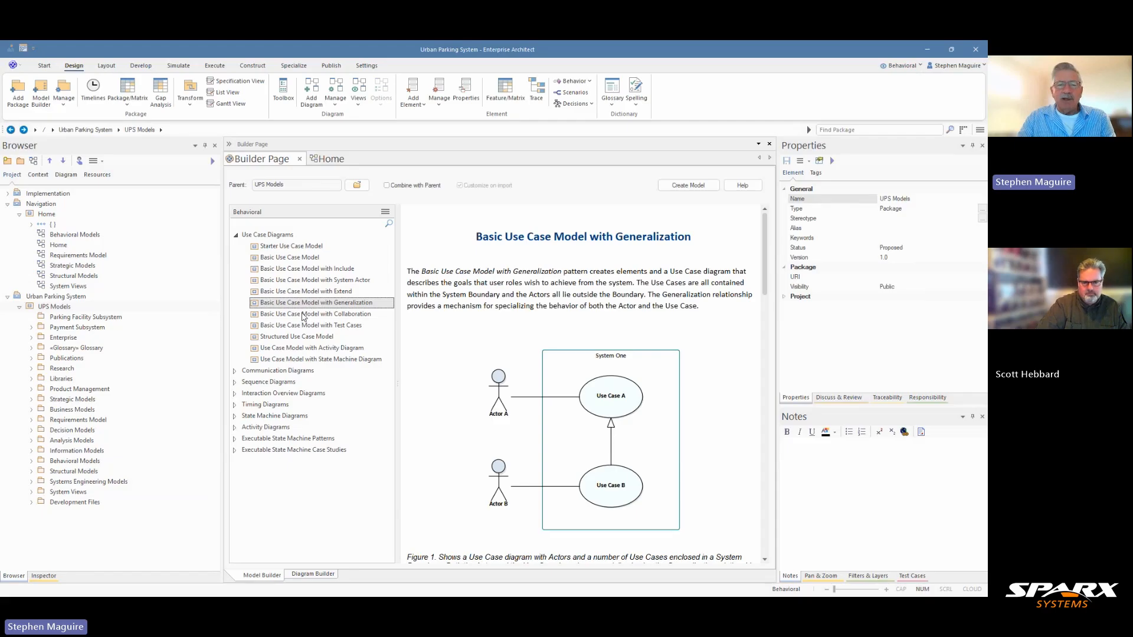
left_click(306, 315)
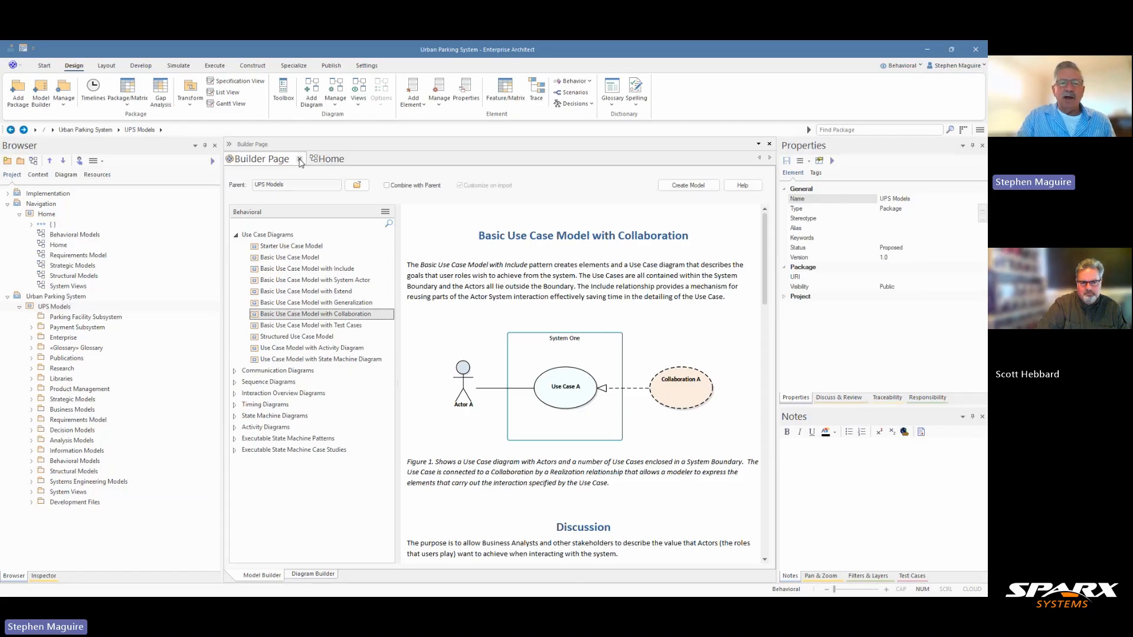
left_click(300, 159)
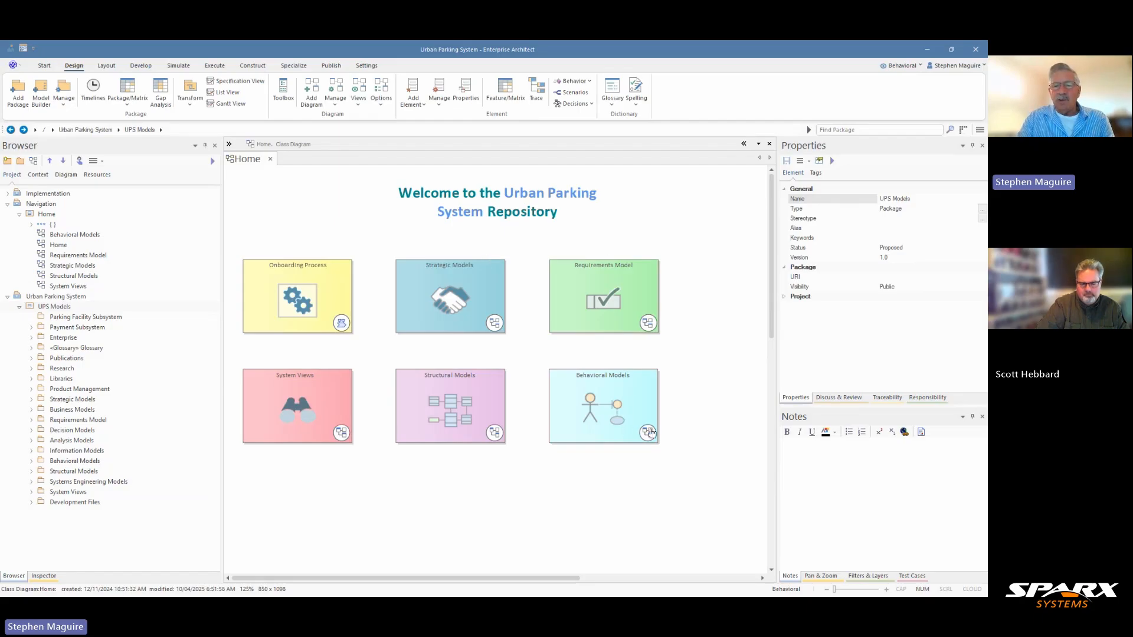
Step: Open the Parking Meter System Use Case Model diagram from the Behavioral Models page, previewing it first
double_click(626, 422)
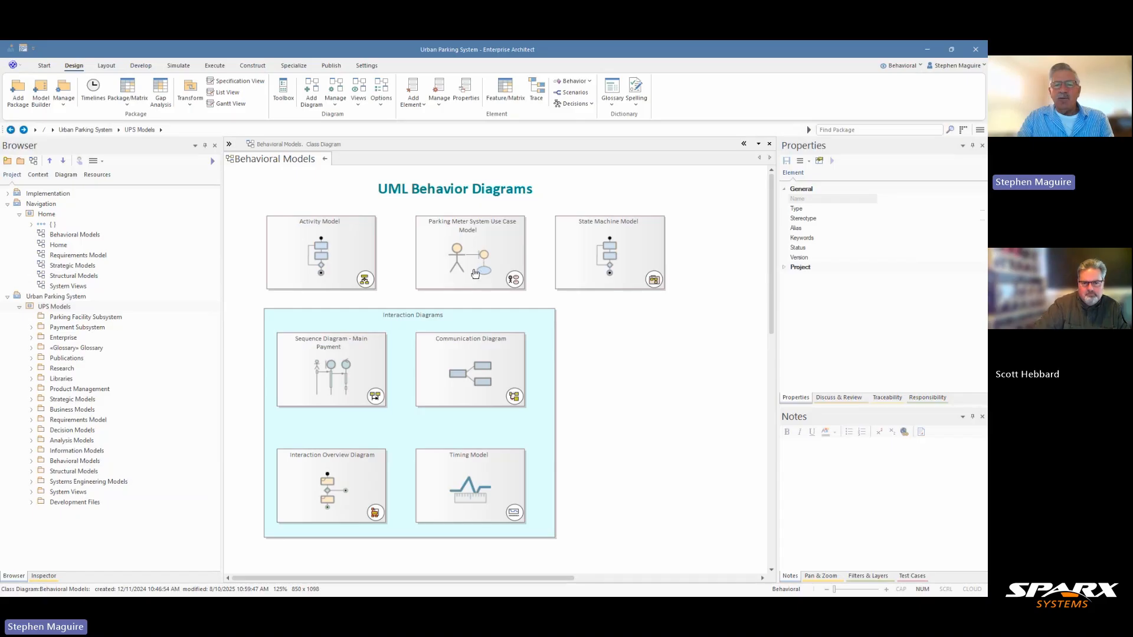
left_click(515, 282)
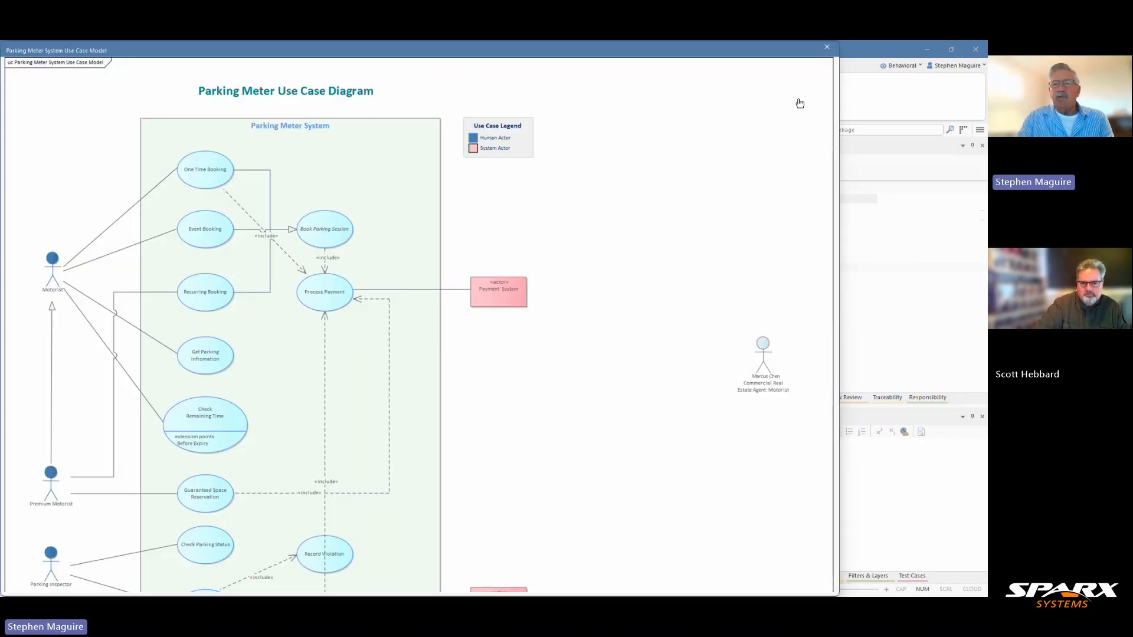
left_click(826, 46)
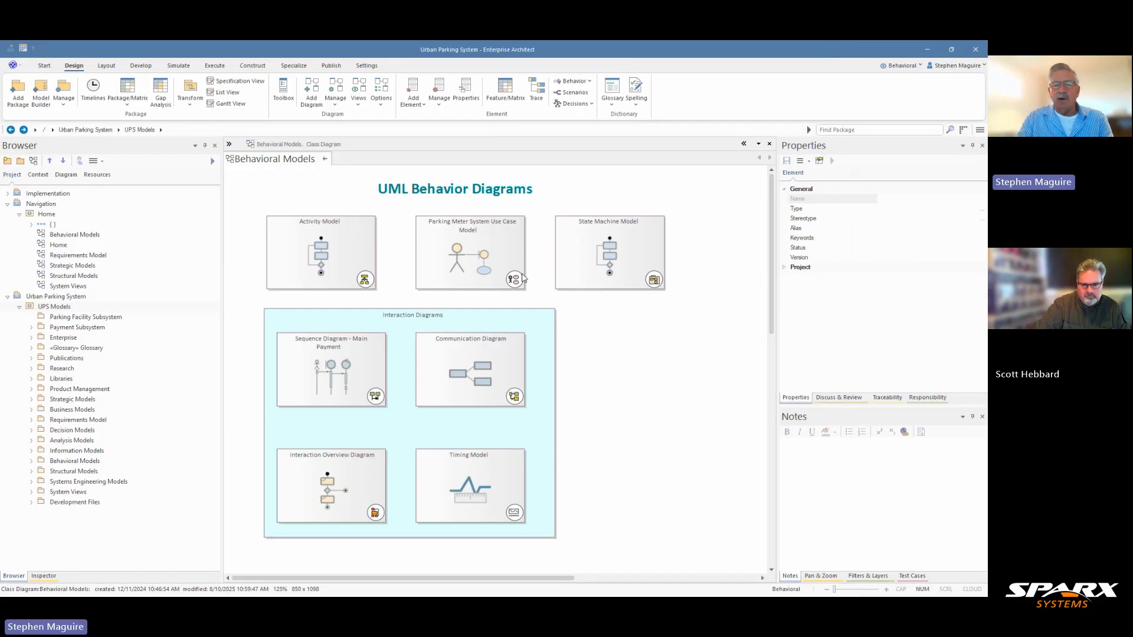
left_click(475, 264)
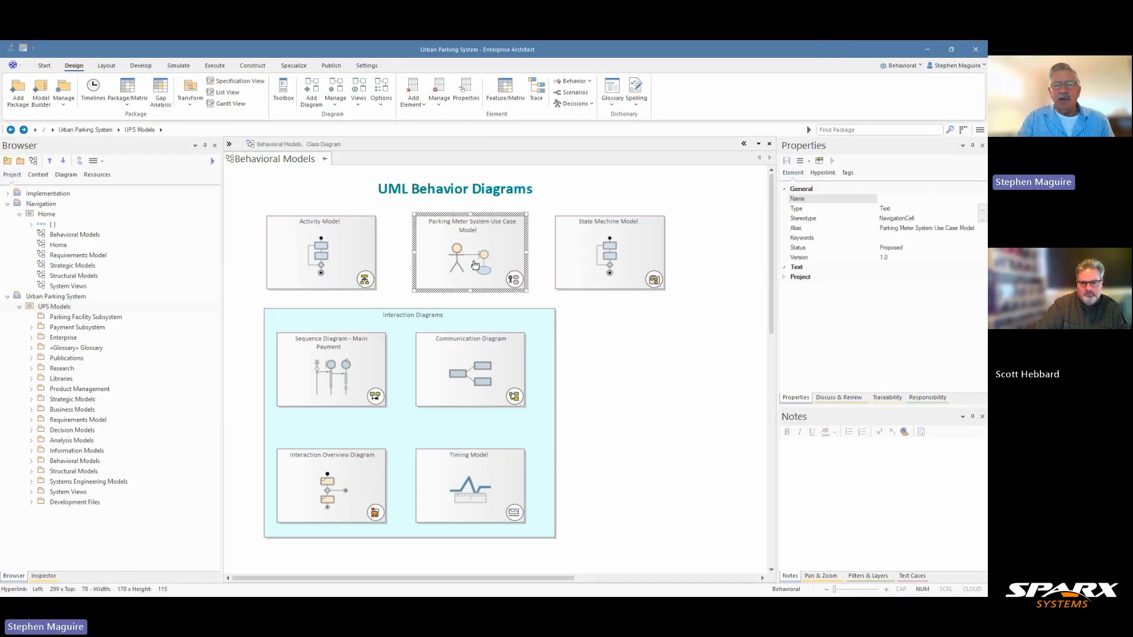
double_click(475, 264)
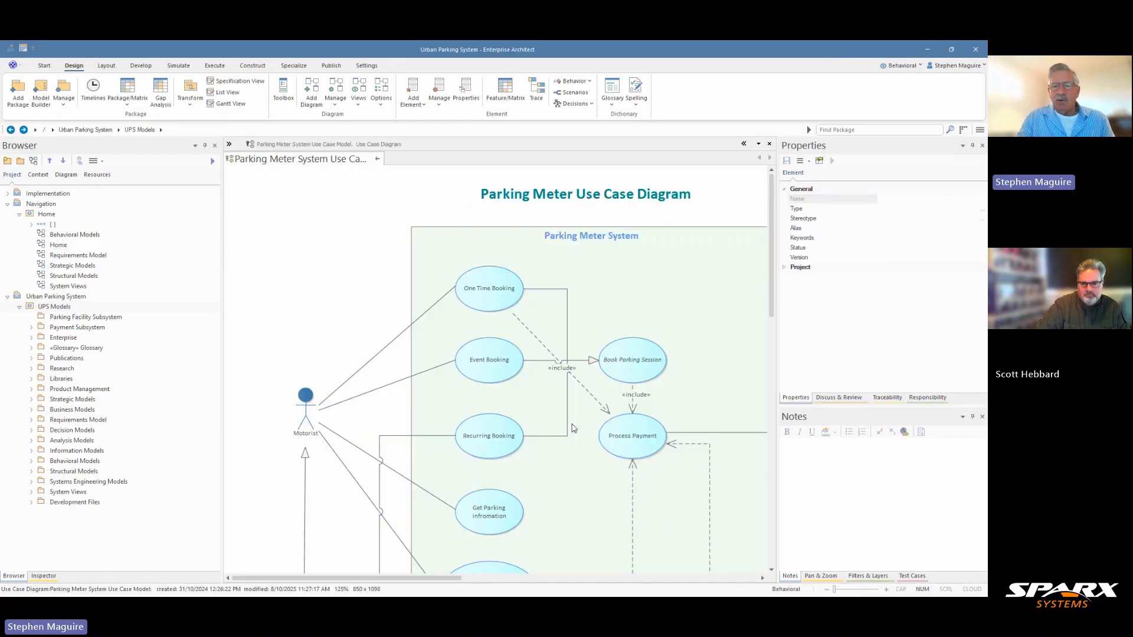
Step: Delete the include connector between One Time Booking and Process Payment from the model and all diagrams
left_click(532, 329)
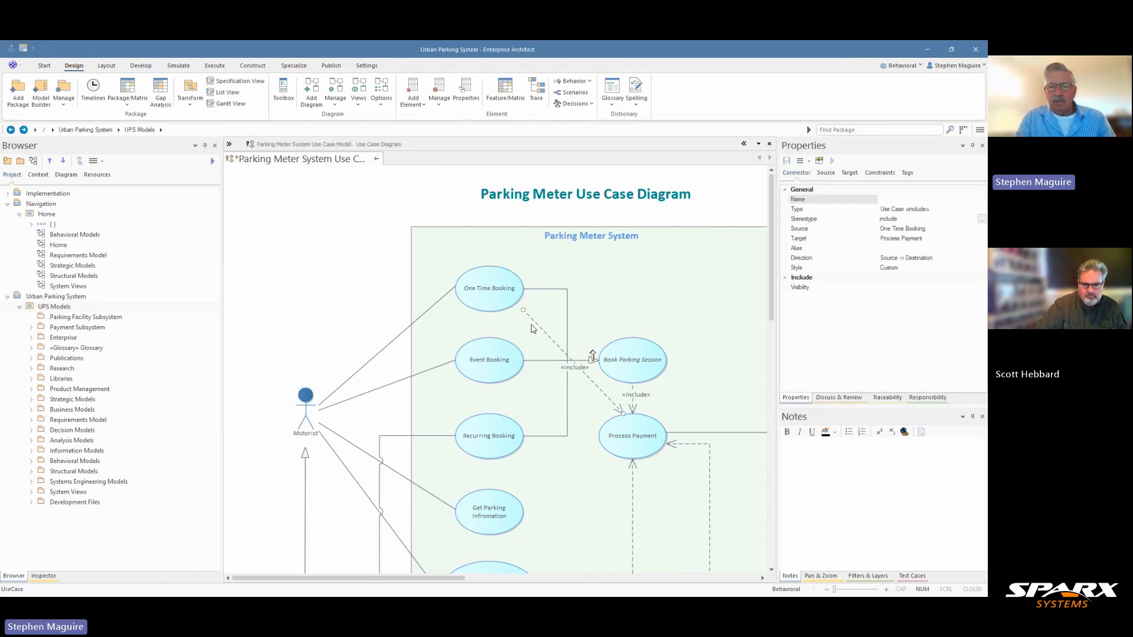
key("ctrl+Delete")
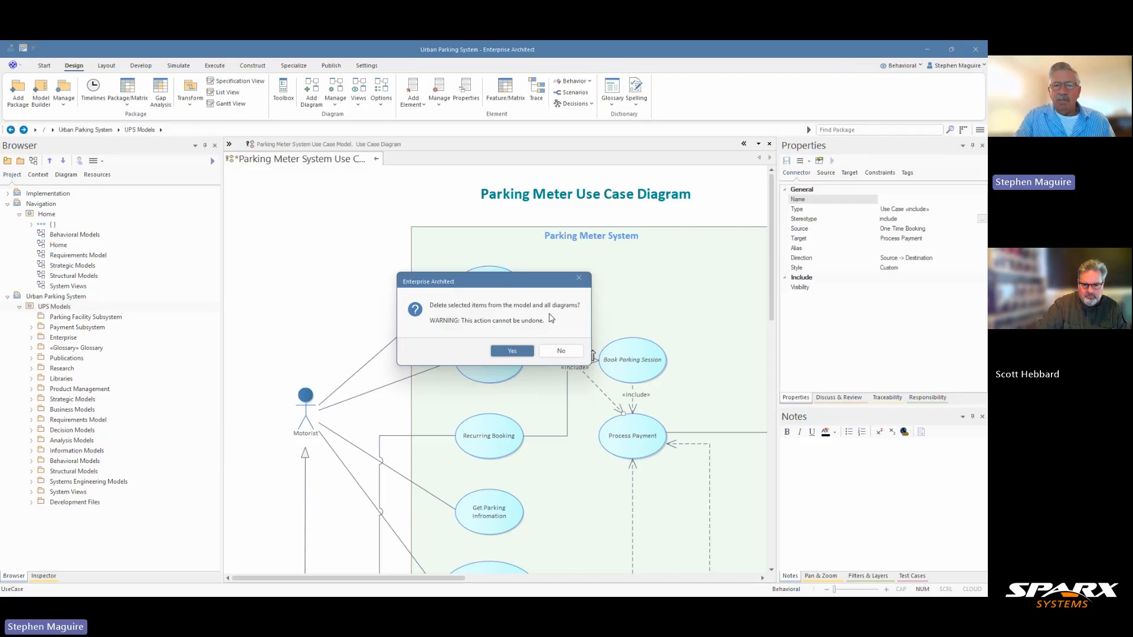
left_click(518, 352)
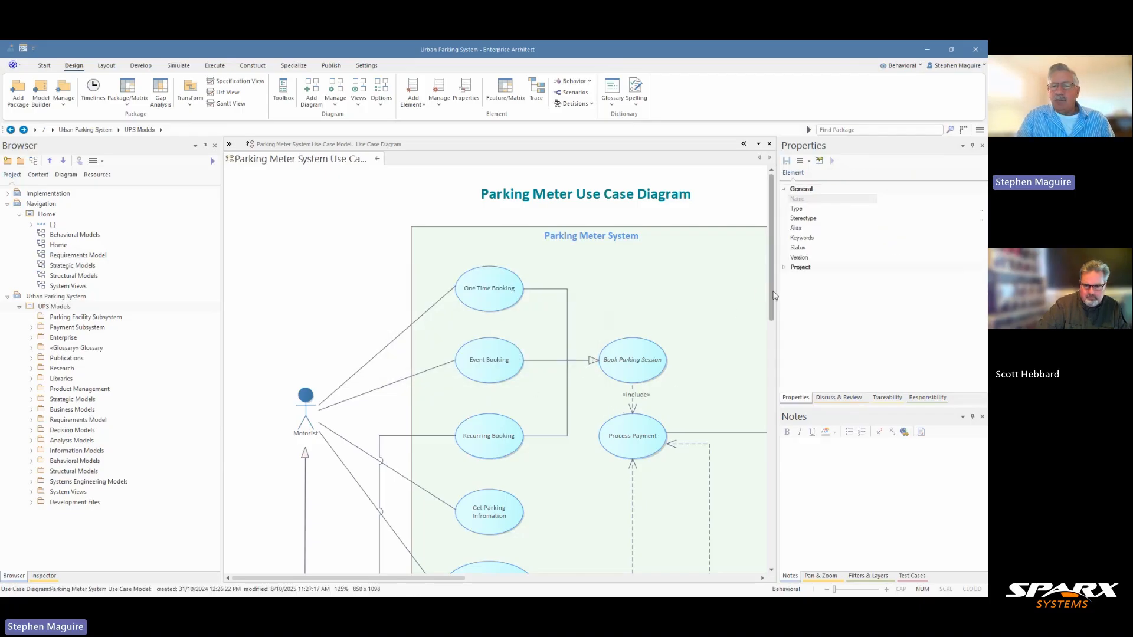
Step: Examine the Parking Meter use case diagram's human and system actors, use cases, and the include and generalization relationships connecting them
scroll(708, 354, "down", 3)
scroll(421, 575, "right", 3)
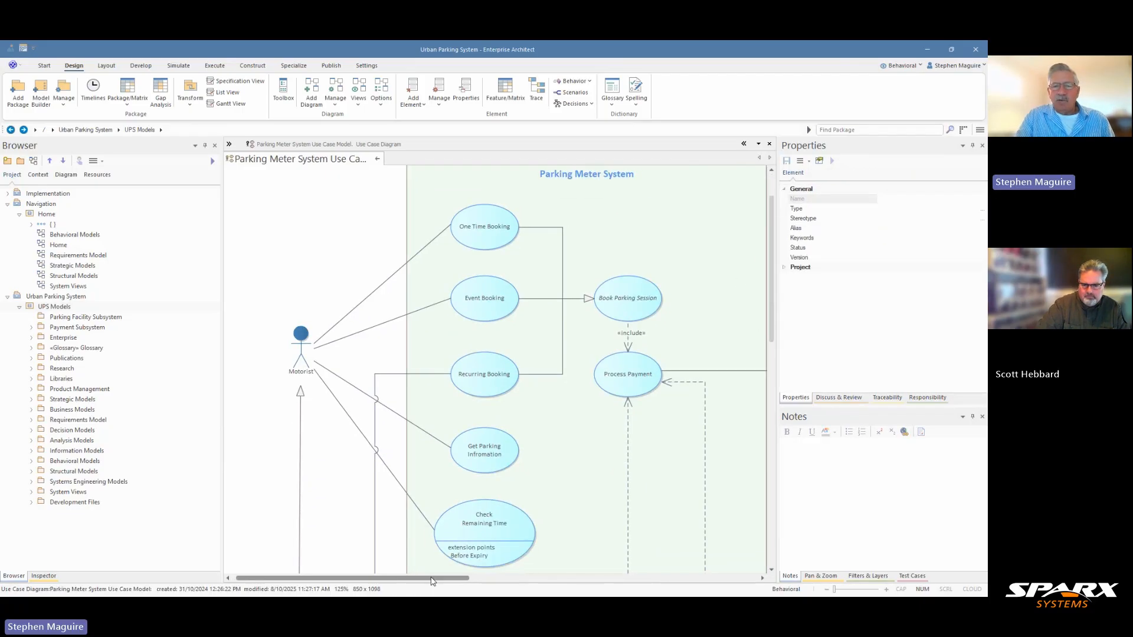
scroll(413, 576, "left", 2)
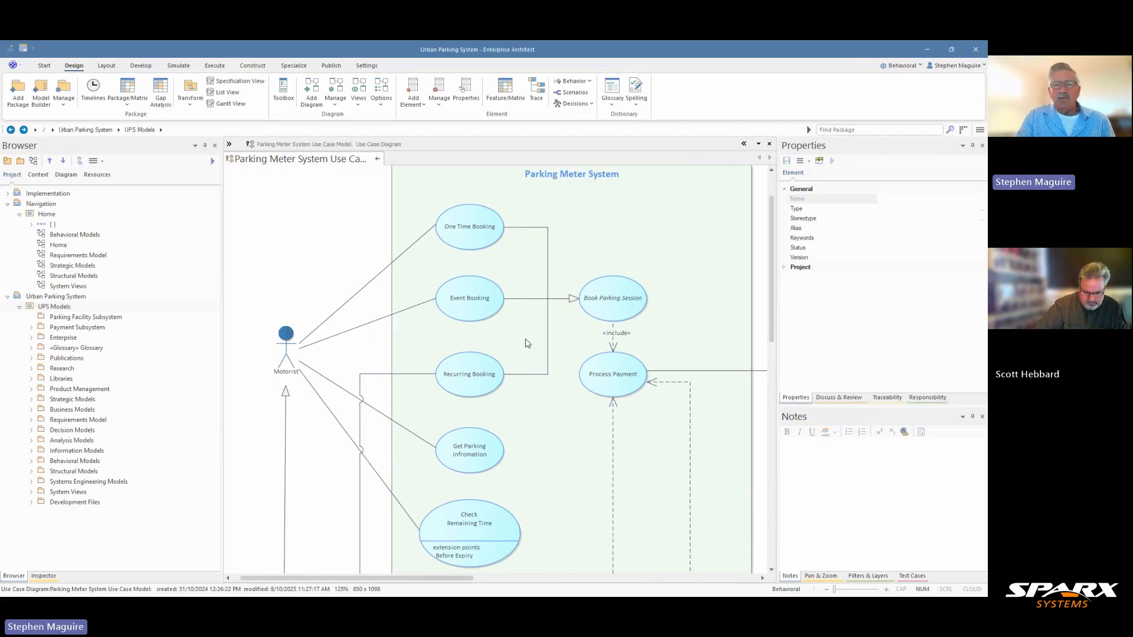
scroll(525, 339, "down", 3)
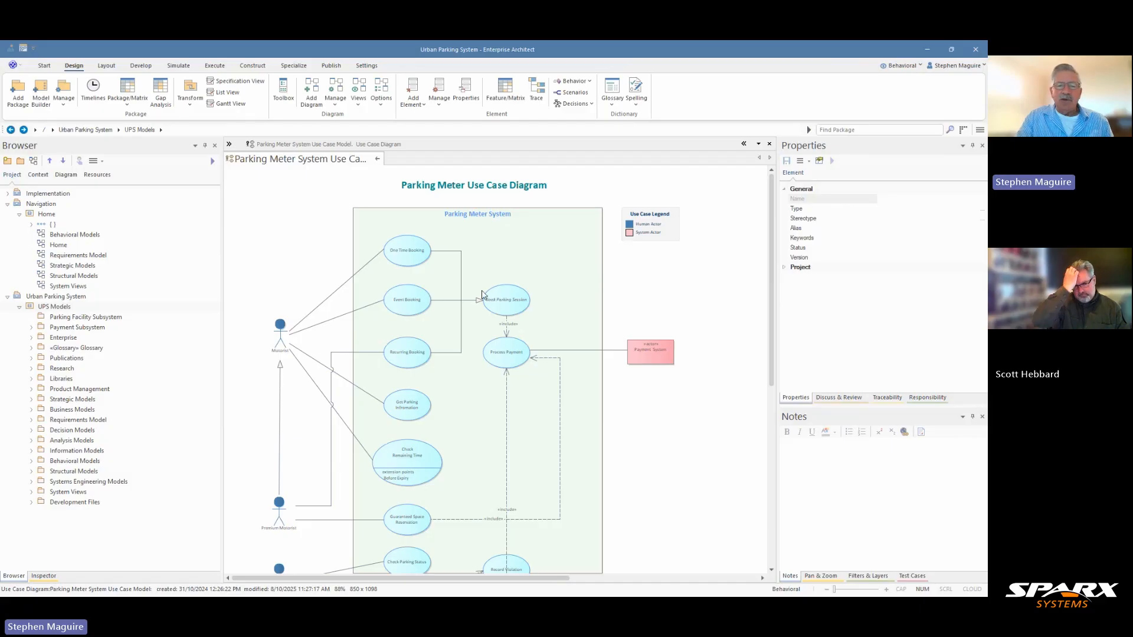
scroll(301, 333, "down", 3)
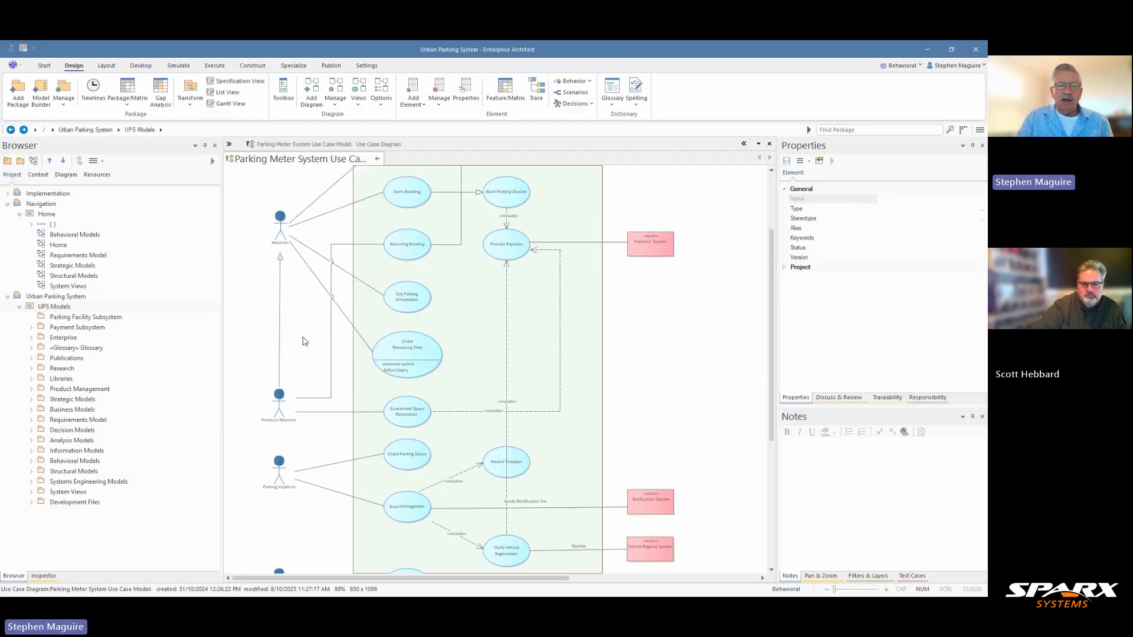
scroll(301, 329, "up", 1)
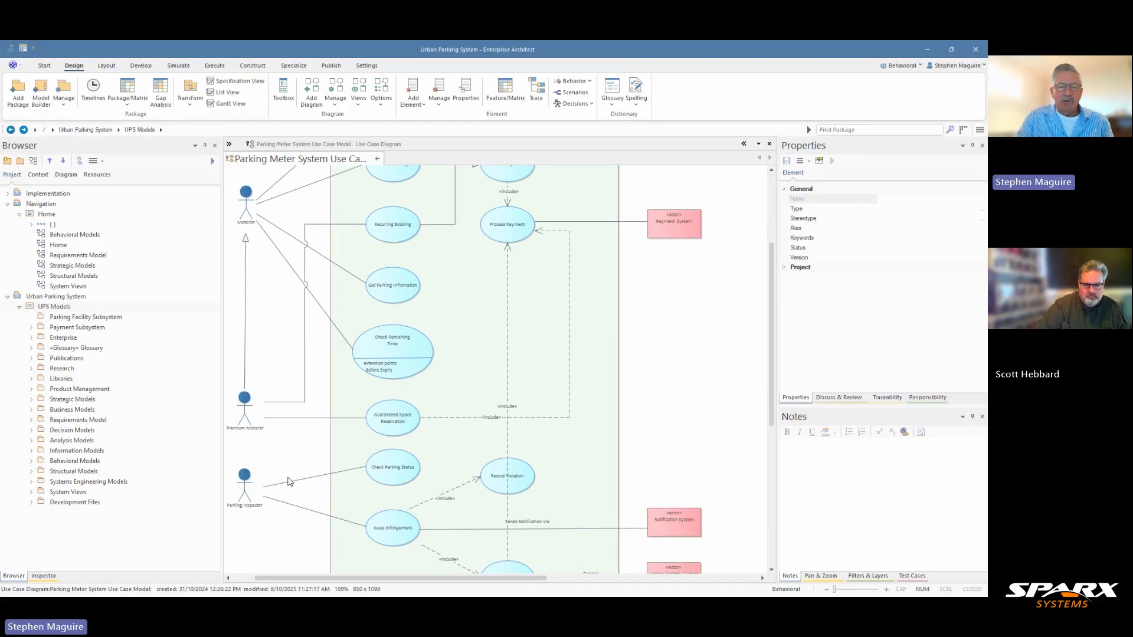
scroll(292, 506, "up", 2)
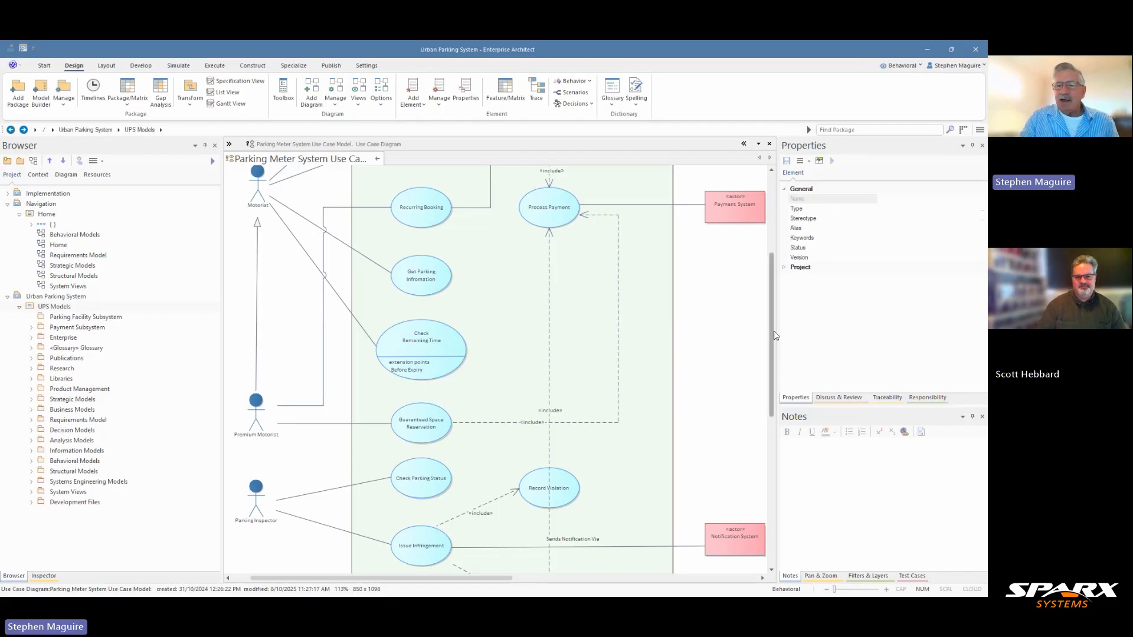
left_click_drag(774, 335, 769, 295)
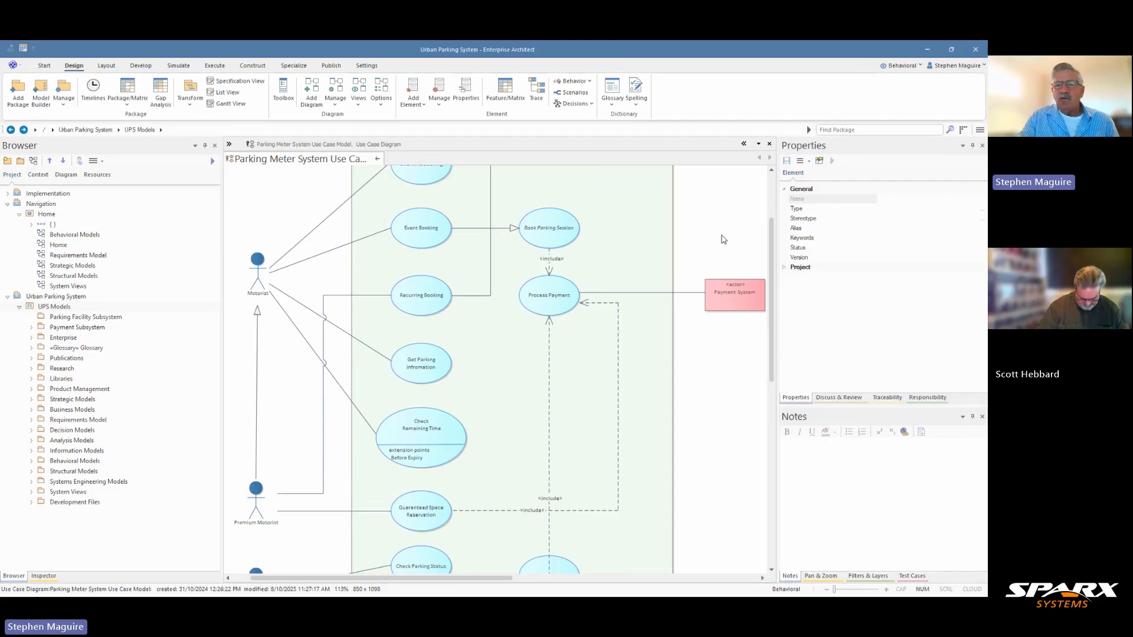
left_click_drag(772, 246, 772, 219)
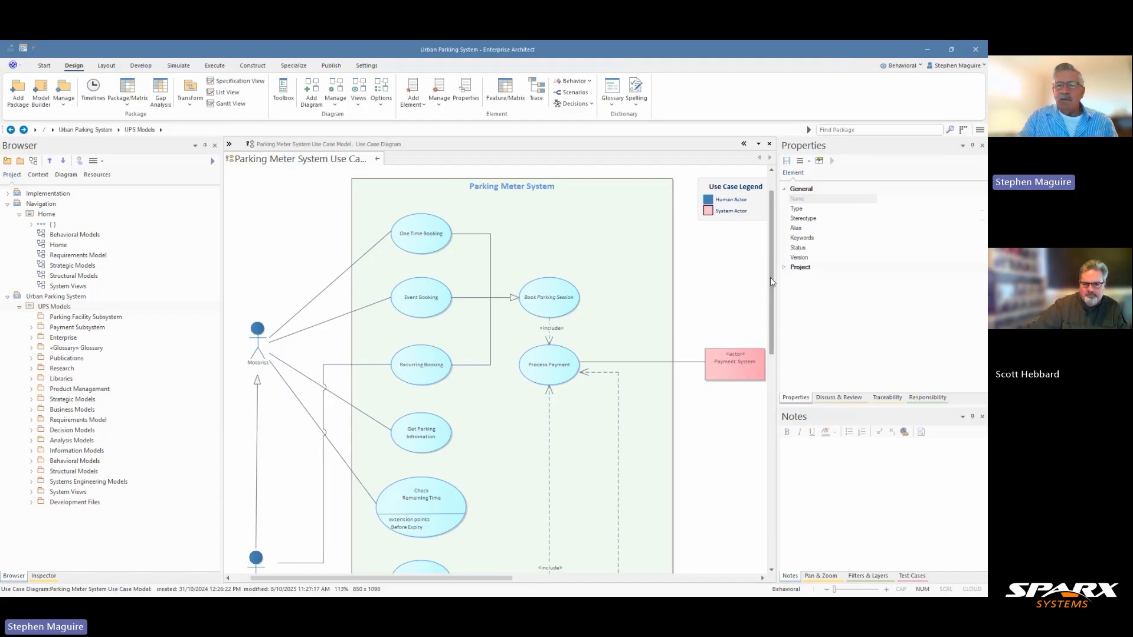
left_click_drag(770, 277, 770, 292)
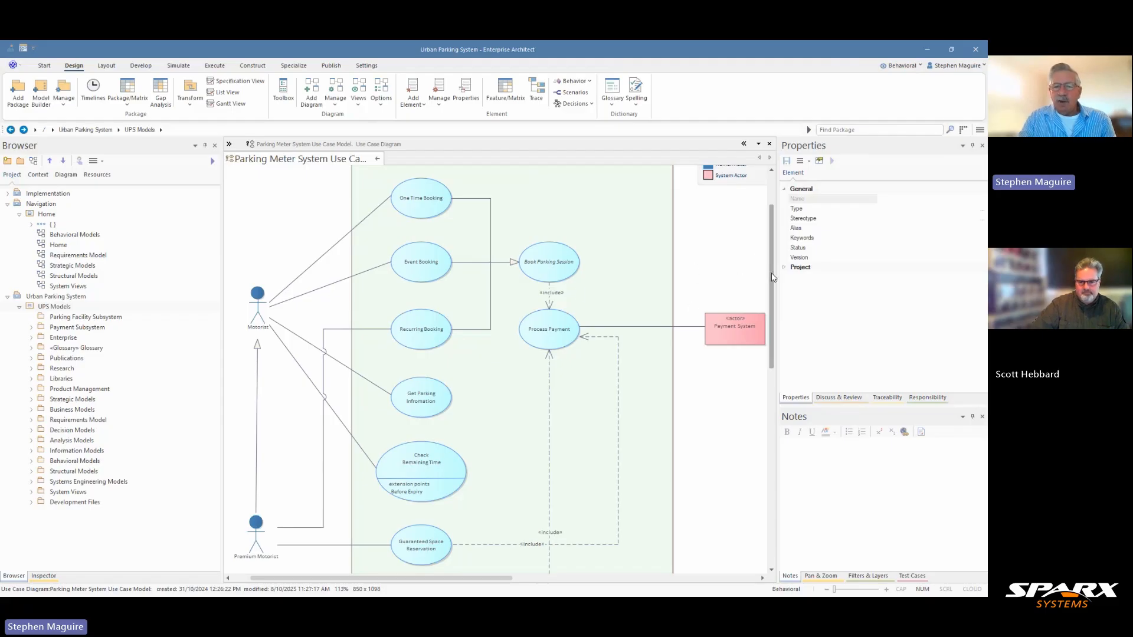
left_click_drag(772, 278, 777, 293)
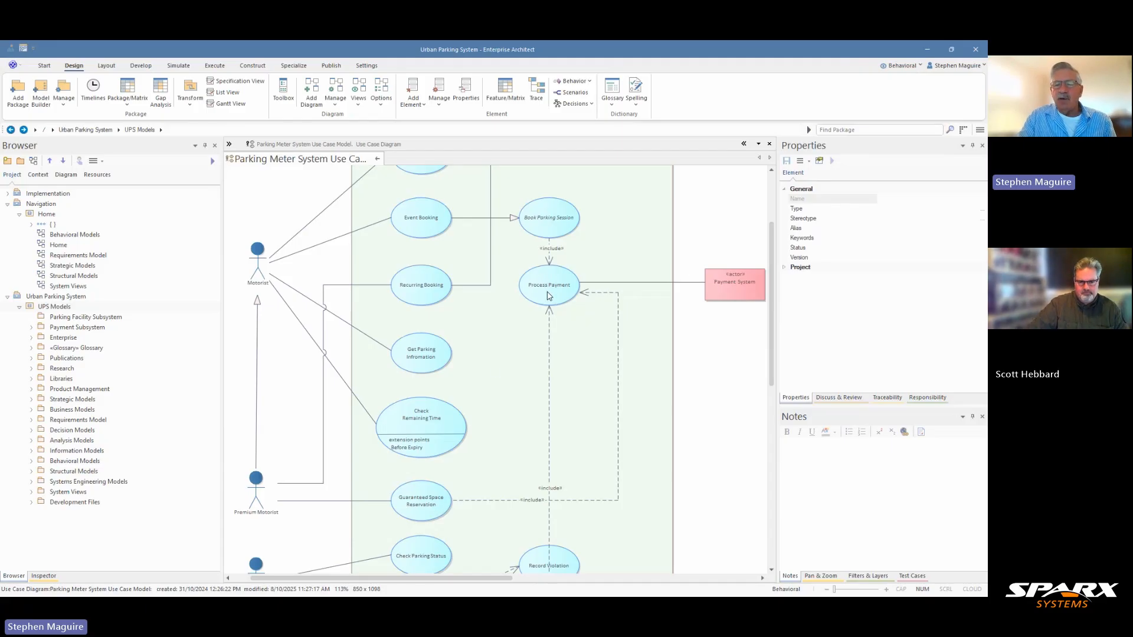
left_click_drag(774, 298, 776, 253)
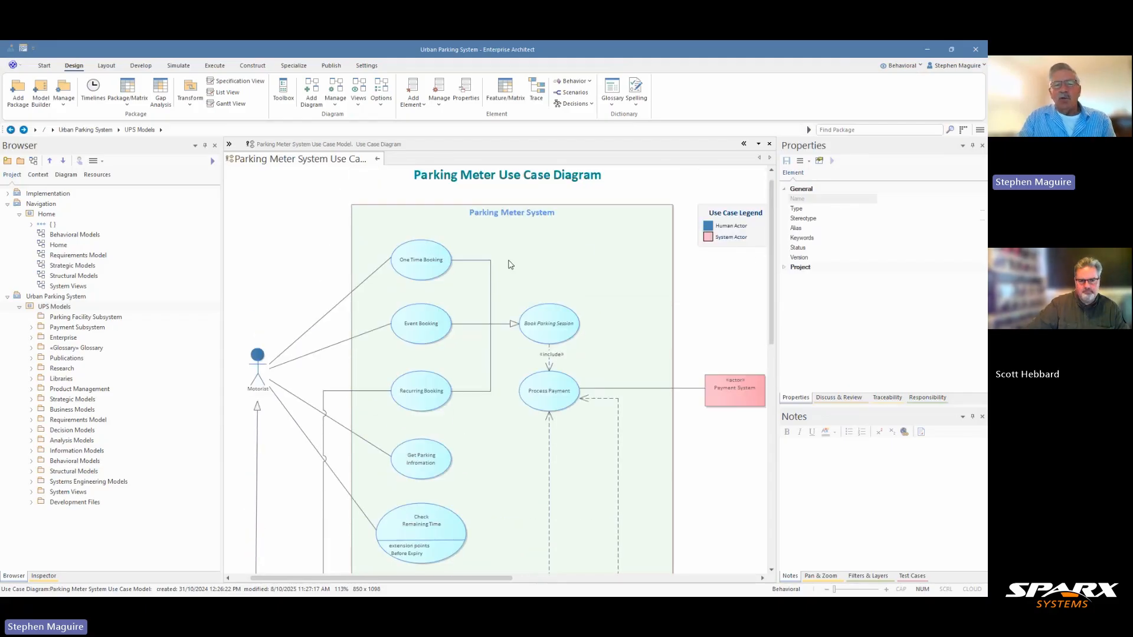
Step: Show the responsibility scenarios of the One Time Booking use case and select its Basic Path scenario
left_click(428, 269)
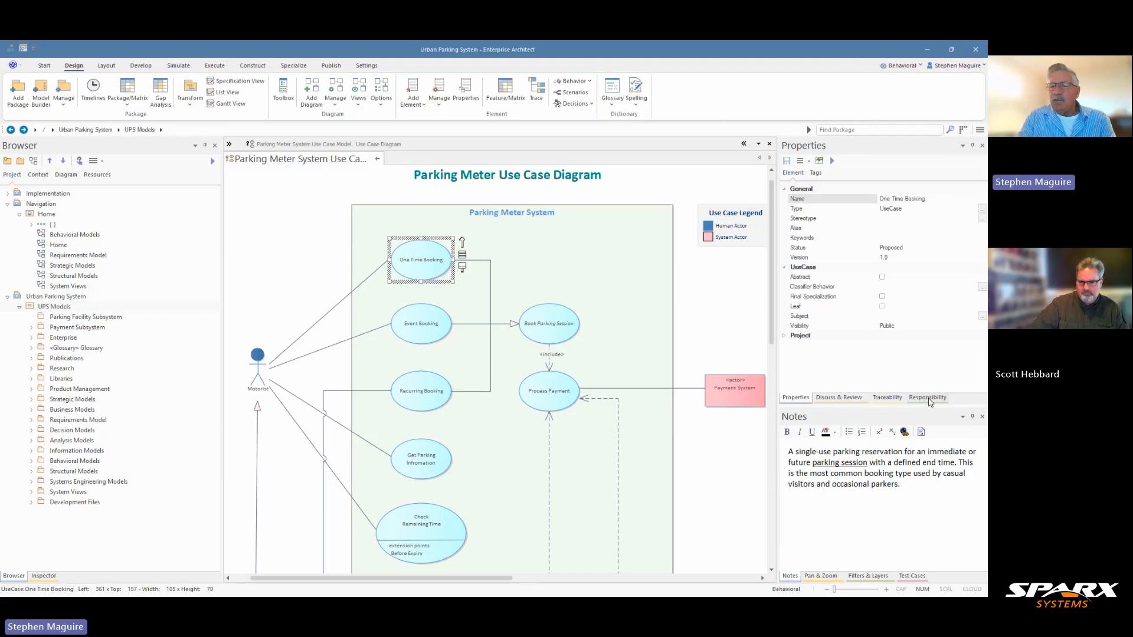
left_click(44, 66)
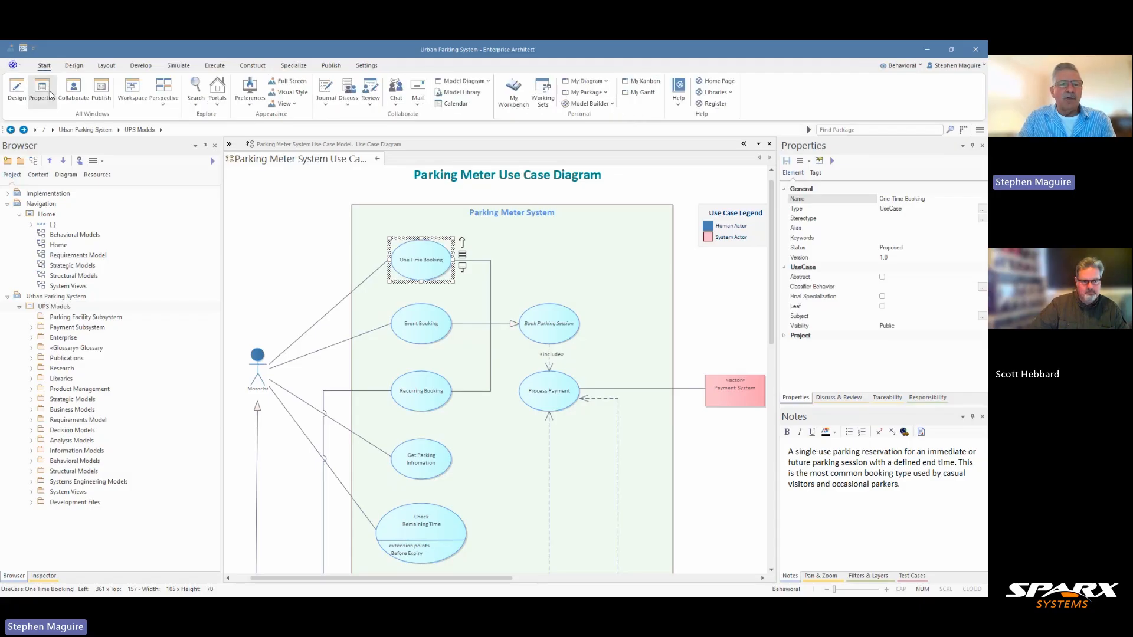
left_click(41, 91)
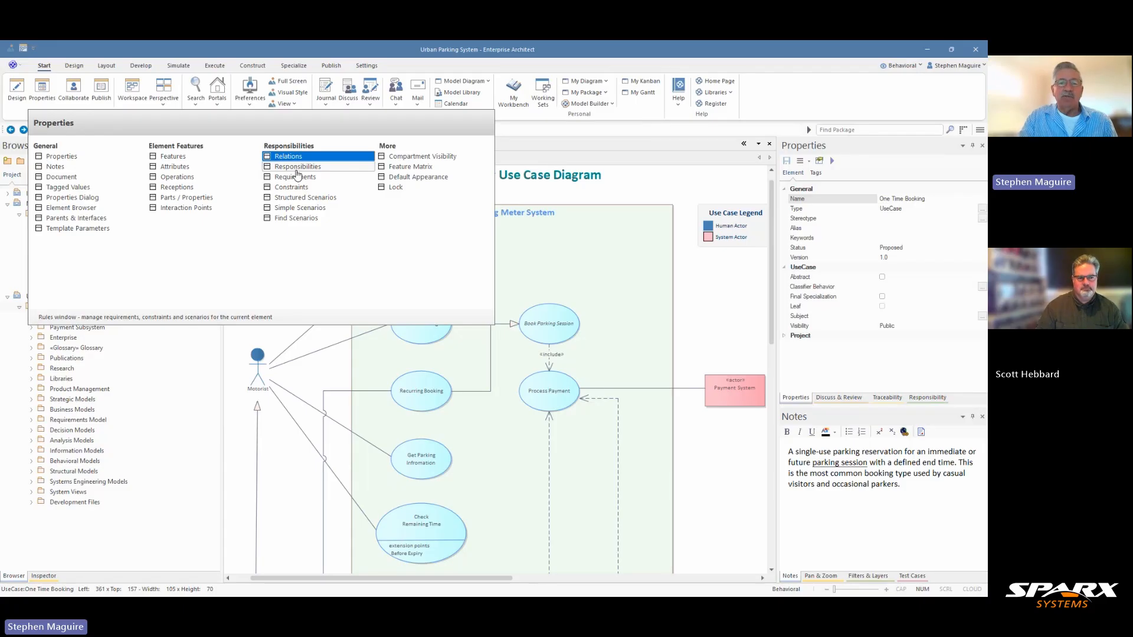
left_click(522, 150)
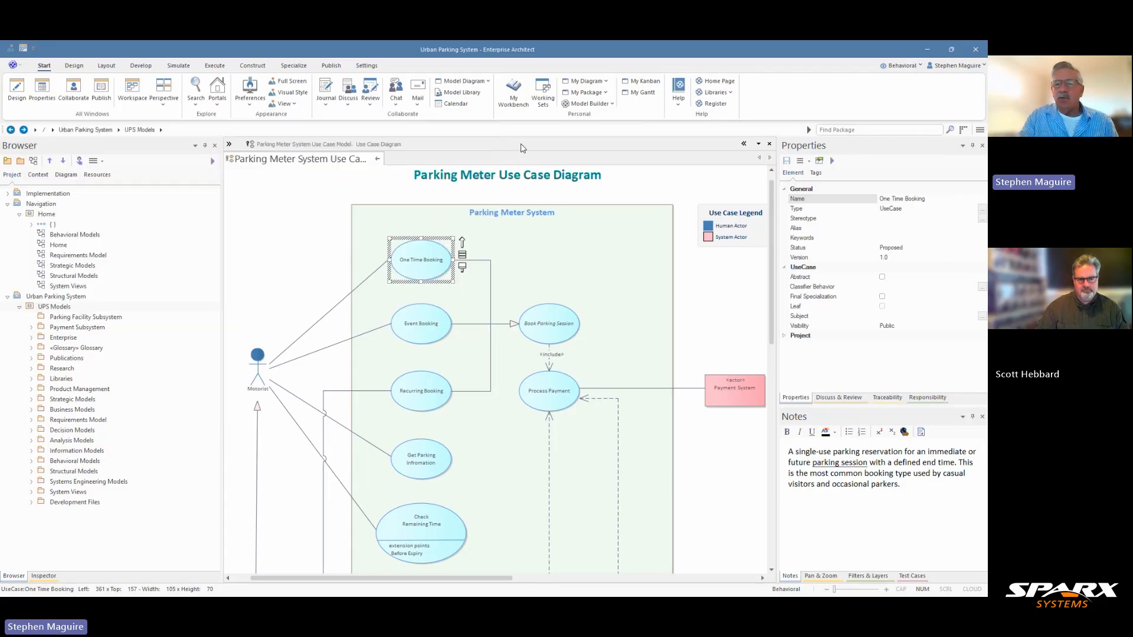
left_click(927, 397)
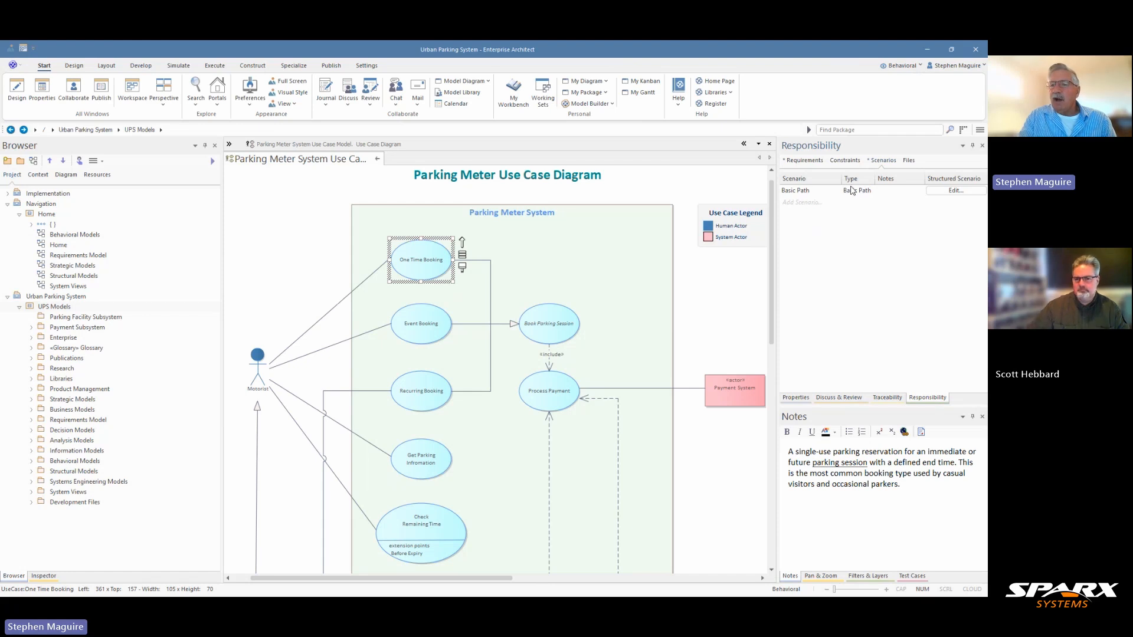
left_click(811, 191)
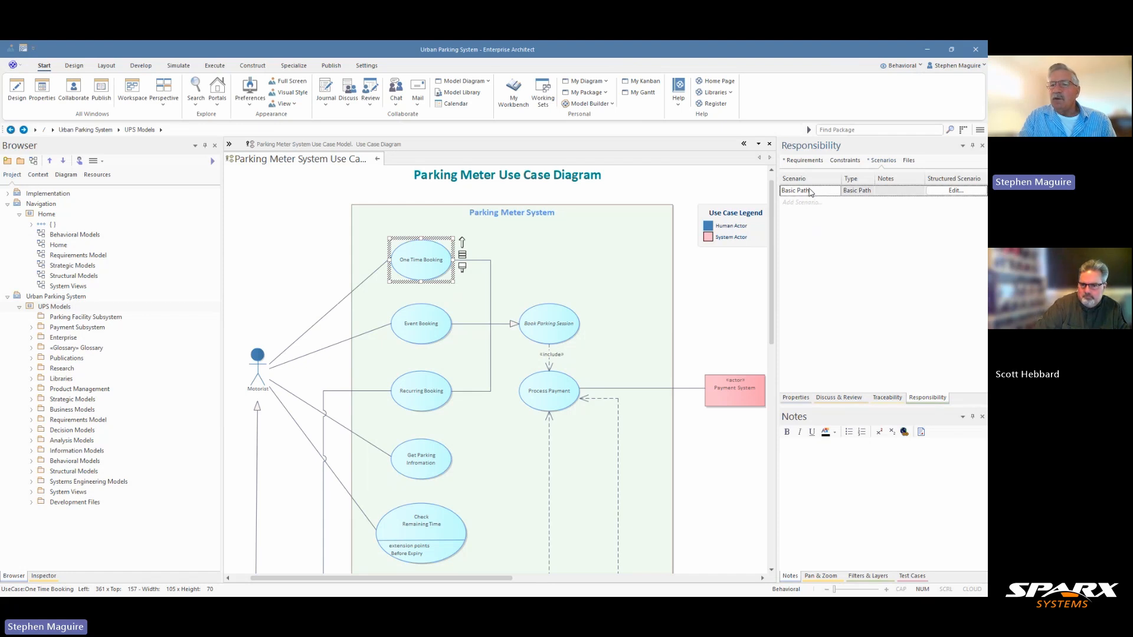
Step: Add the note "The is the sunny day scenario" to the Basic Path scenario and open its structured steps for editing
left_click(891, 192)
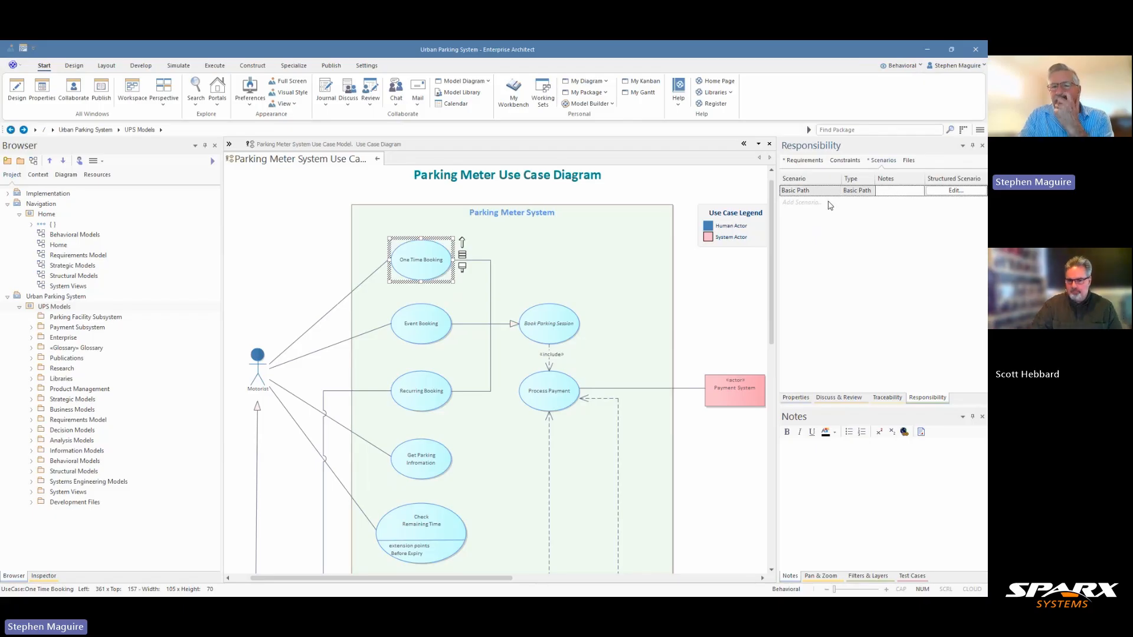
left_click(797, 449)
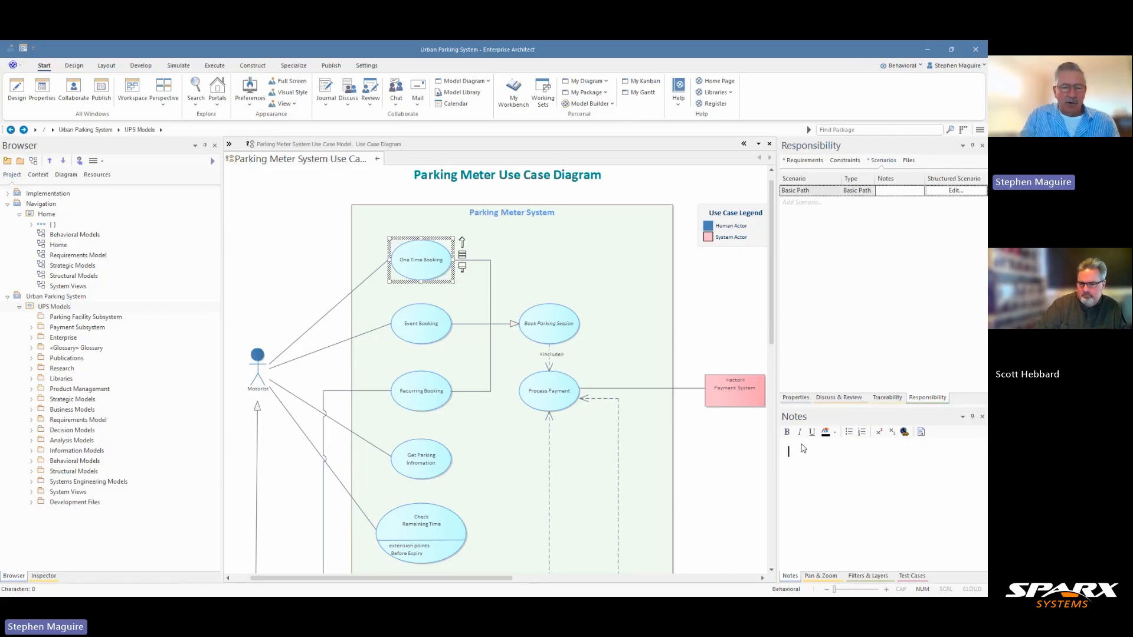
type("Thes ")
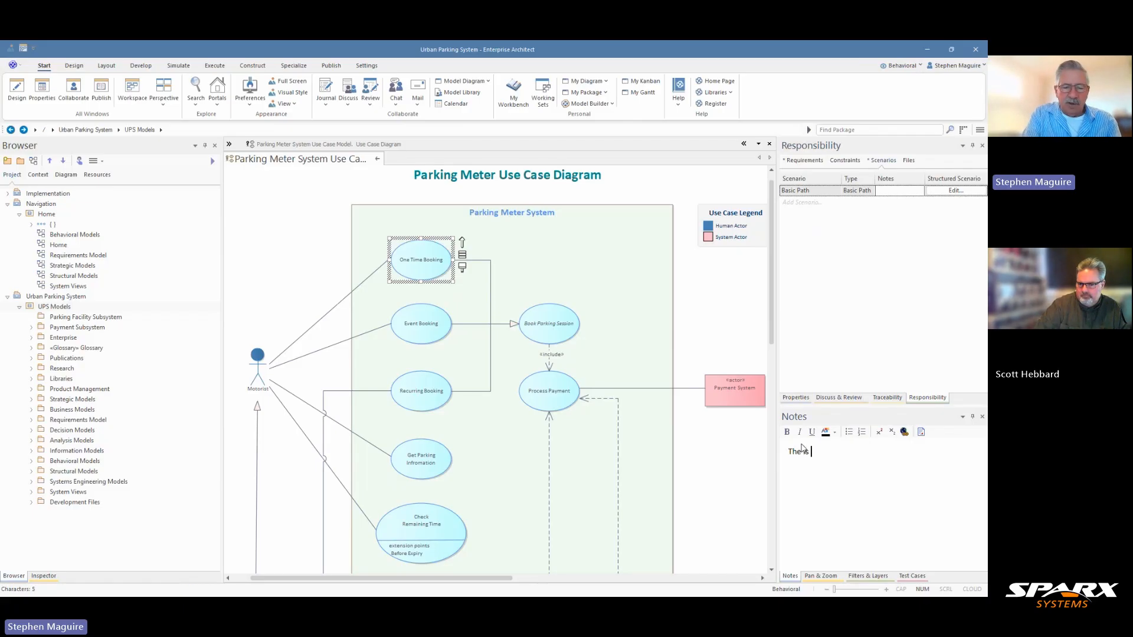
type("the sunny ")
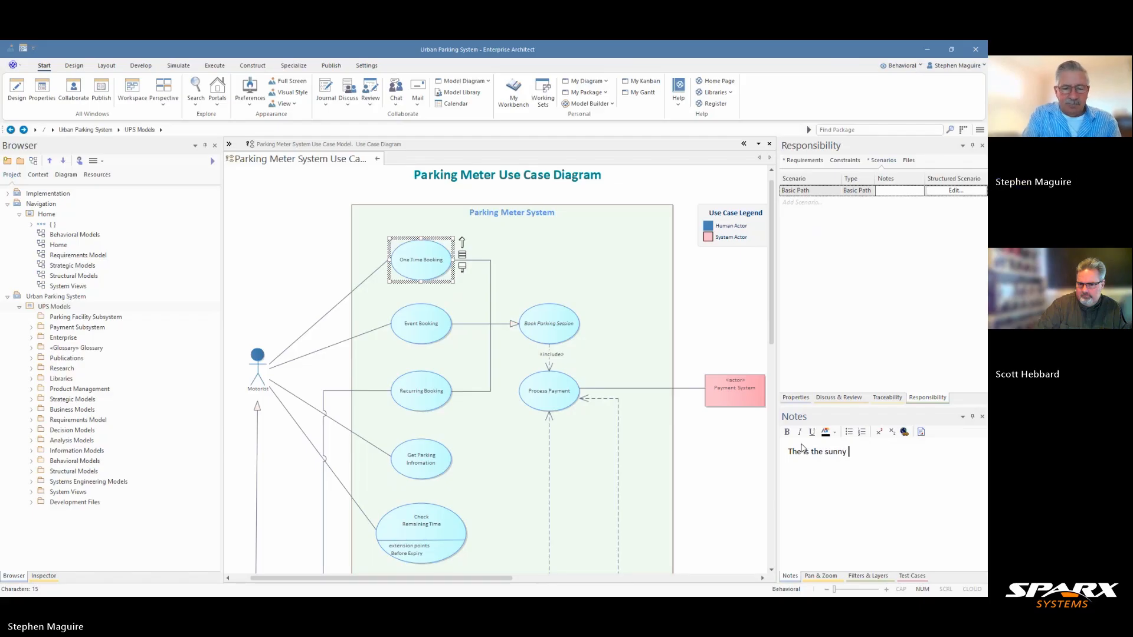
type("day sce")
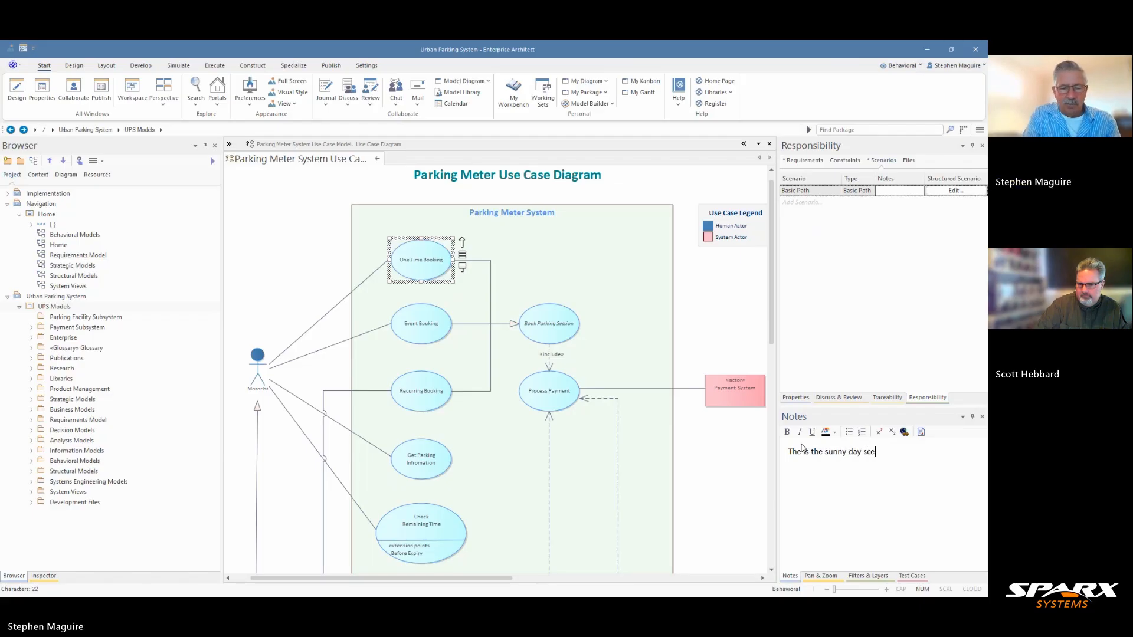
type("nario")
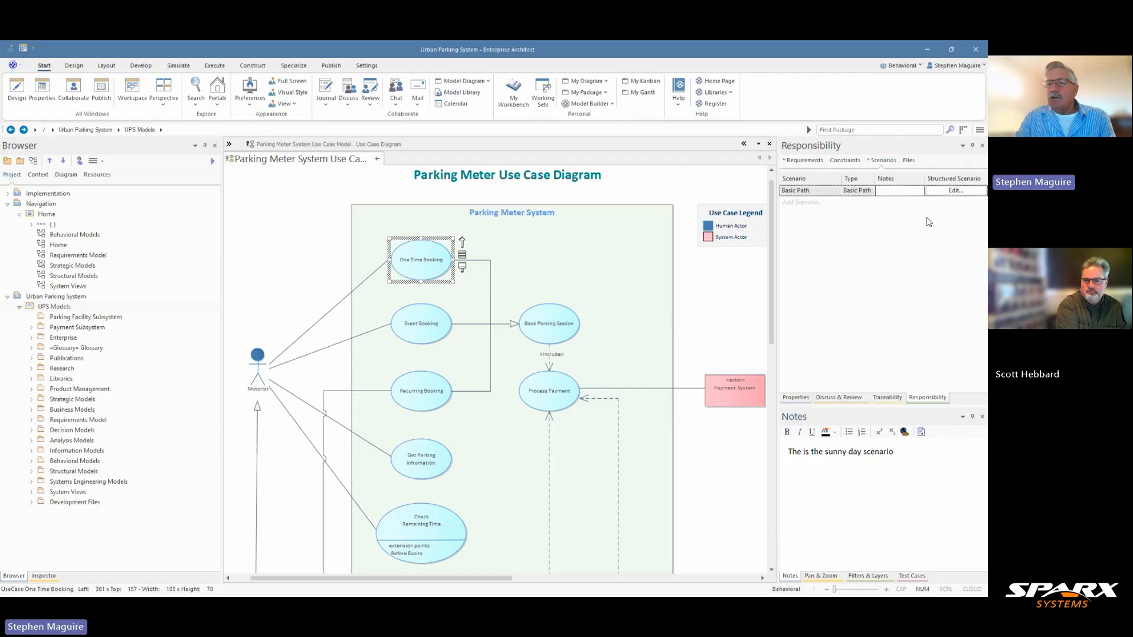
left_click(955, 191)
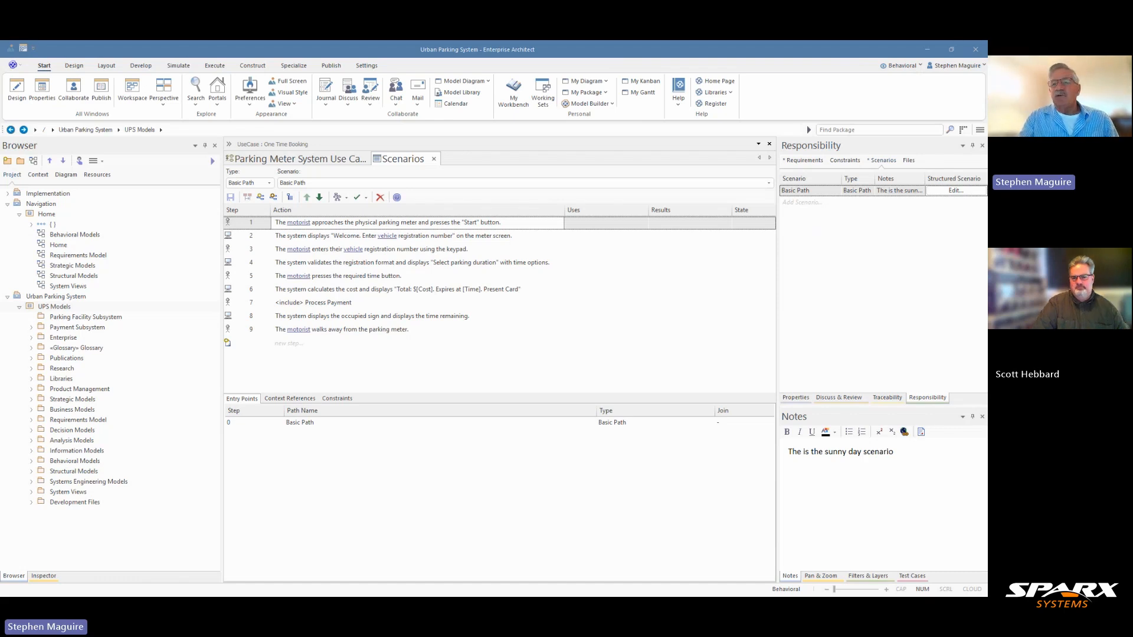
Step: Add an alternate scenario named "Invalid Registration Plate" to the One Time Booking use case
left_click(797, 203)
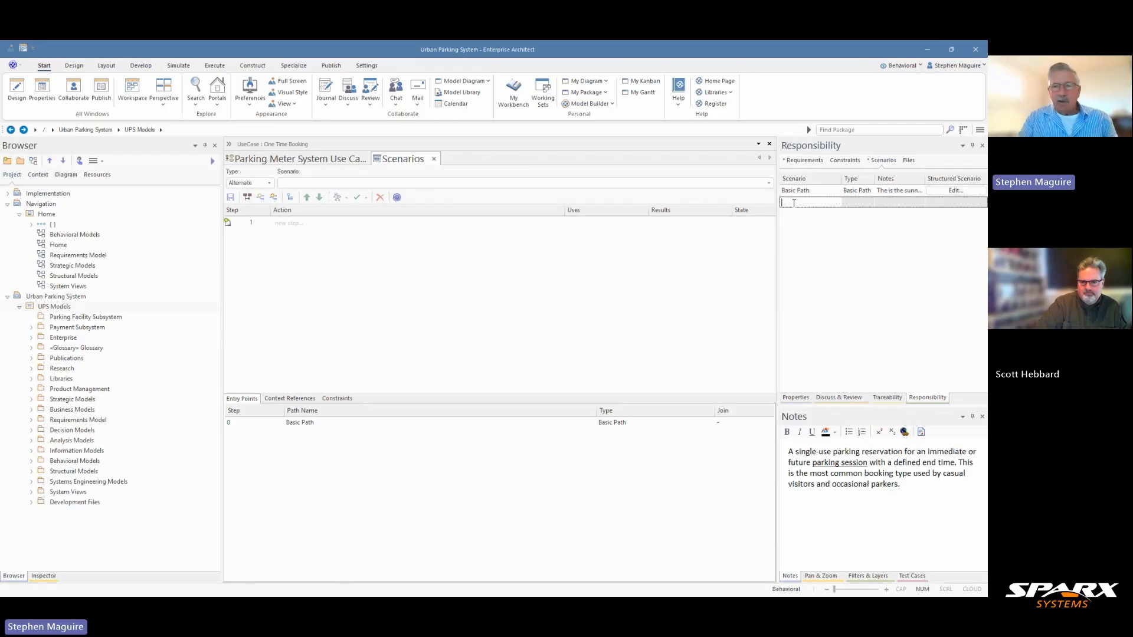
key("ctrl+v")
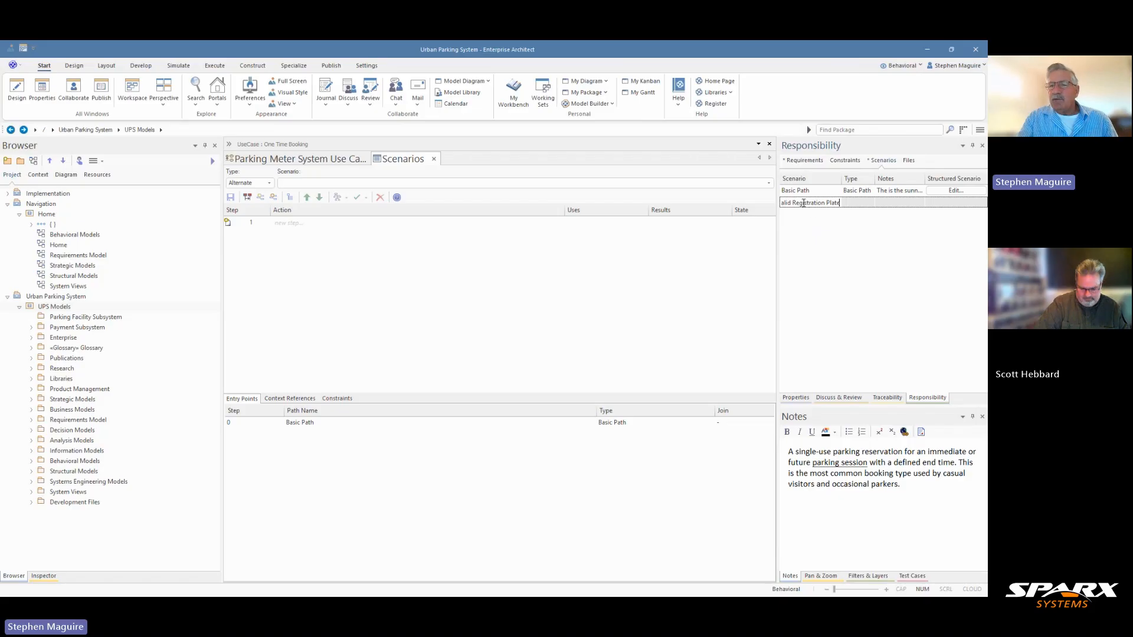
left_click(867, 204)
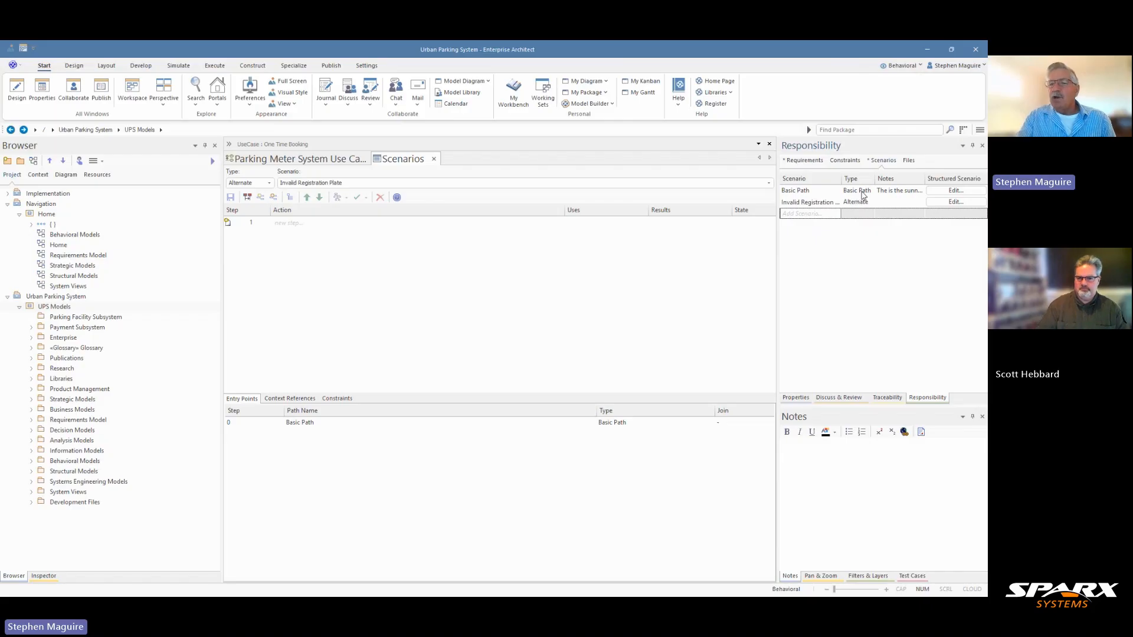
Step: Give the Invalid Registration Plate scenario the note "The user enters an incorrectly formatted licence plate.", correcting the misspelled word with the suggested spelling
left_click(890, 204)
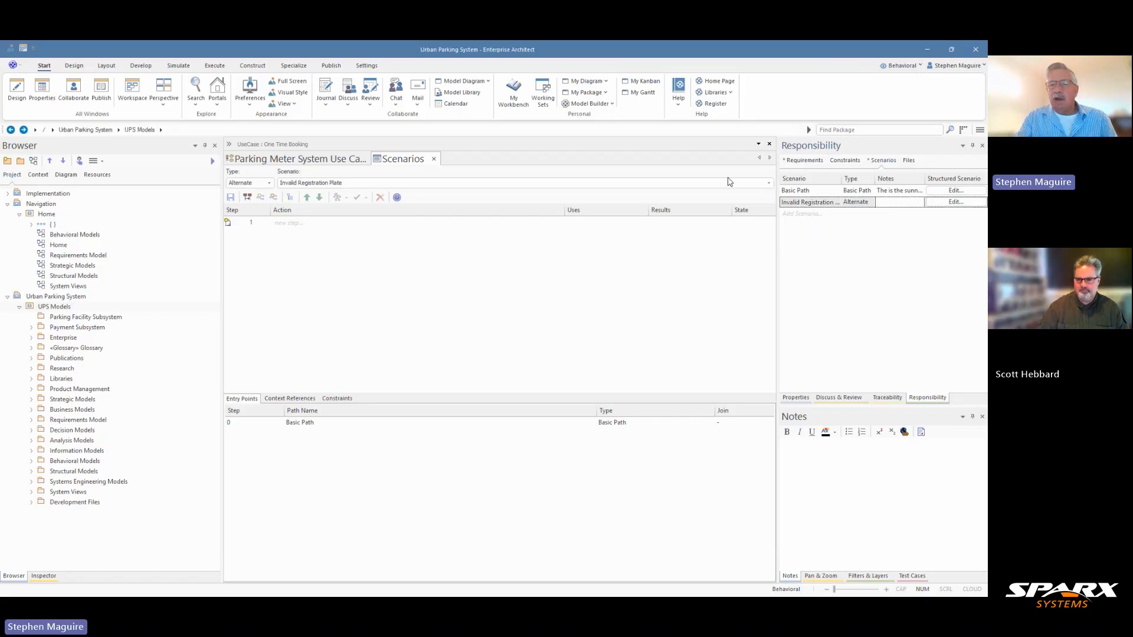
left_click(806, 449)
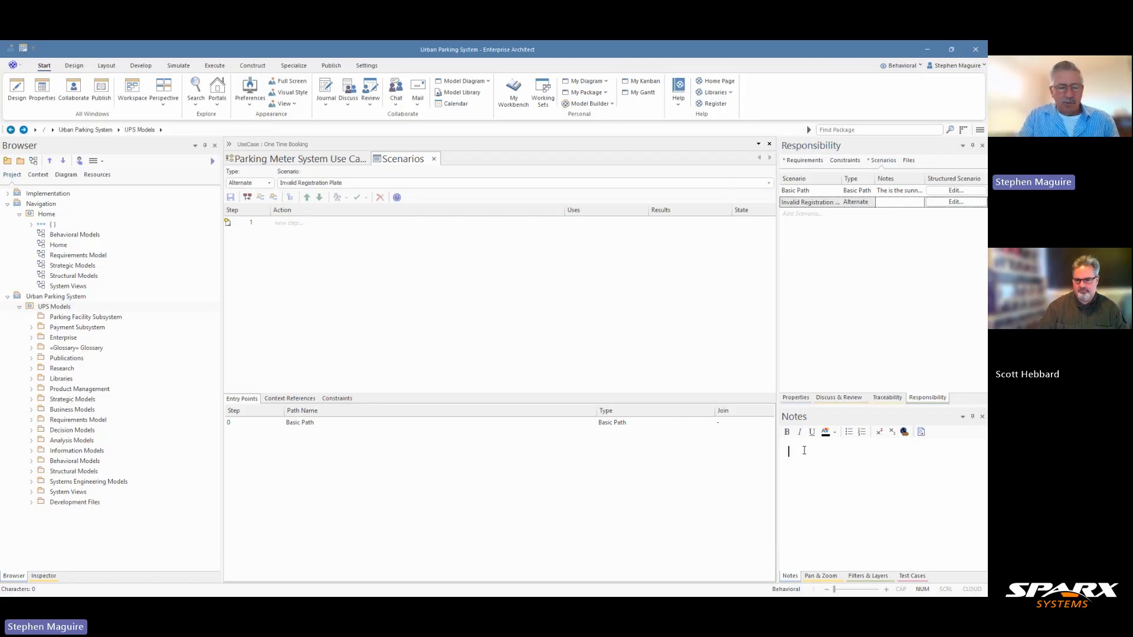
type("The user")
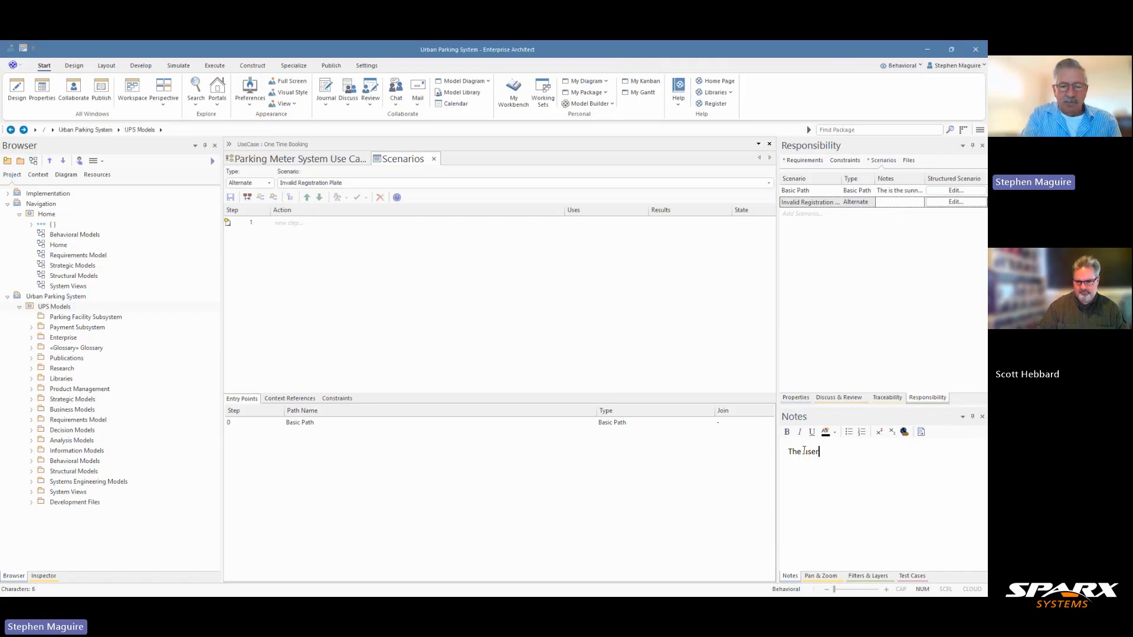
type(" enters")
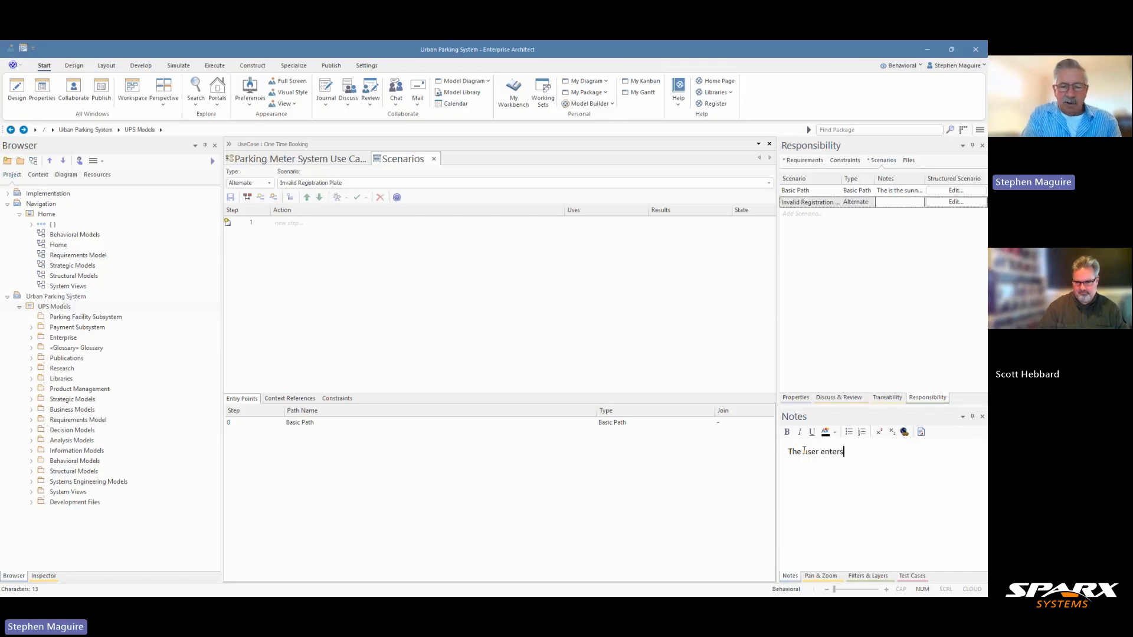
type(" an incoor")
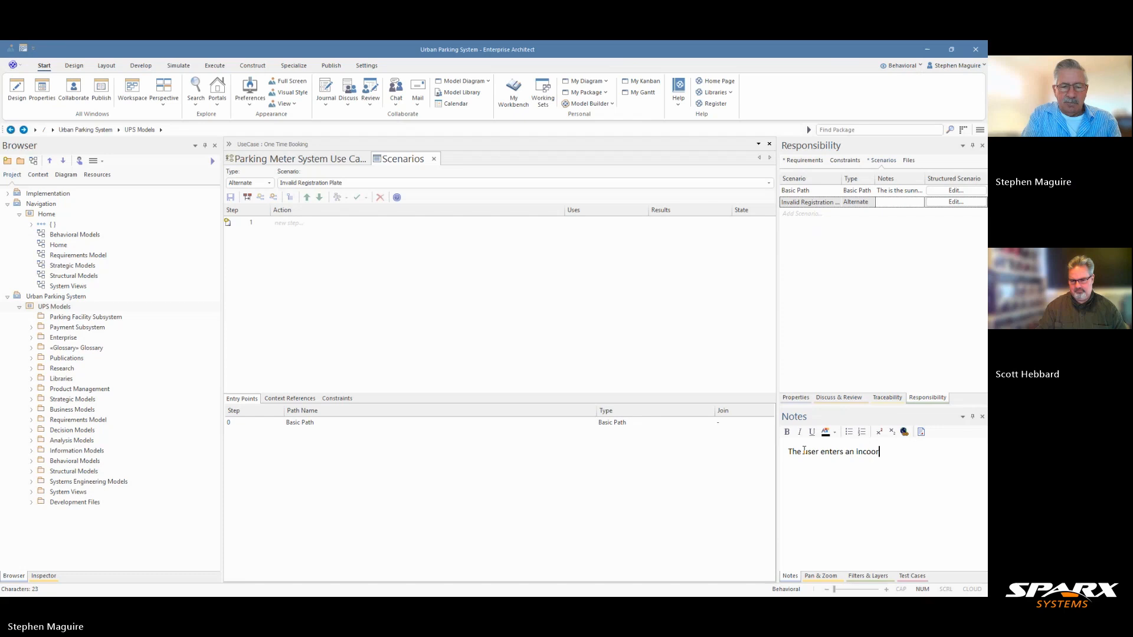
type("ectly formatted ")
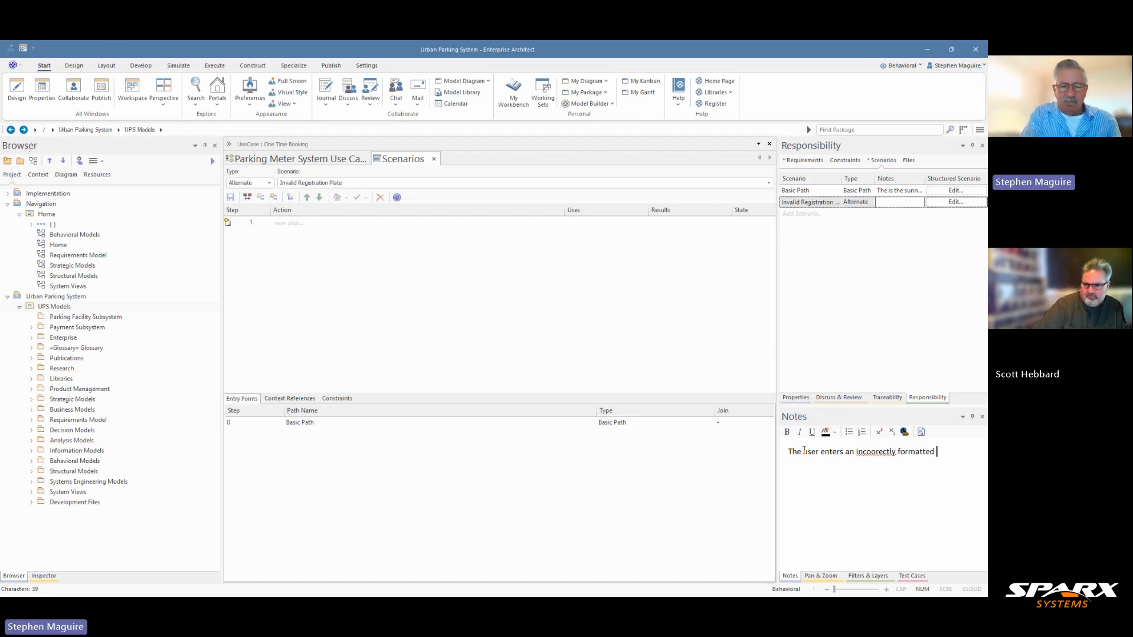
type("licence")
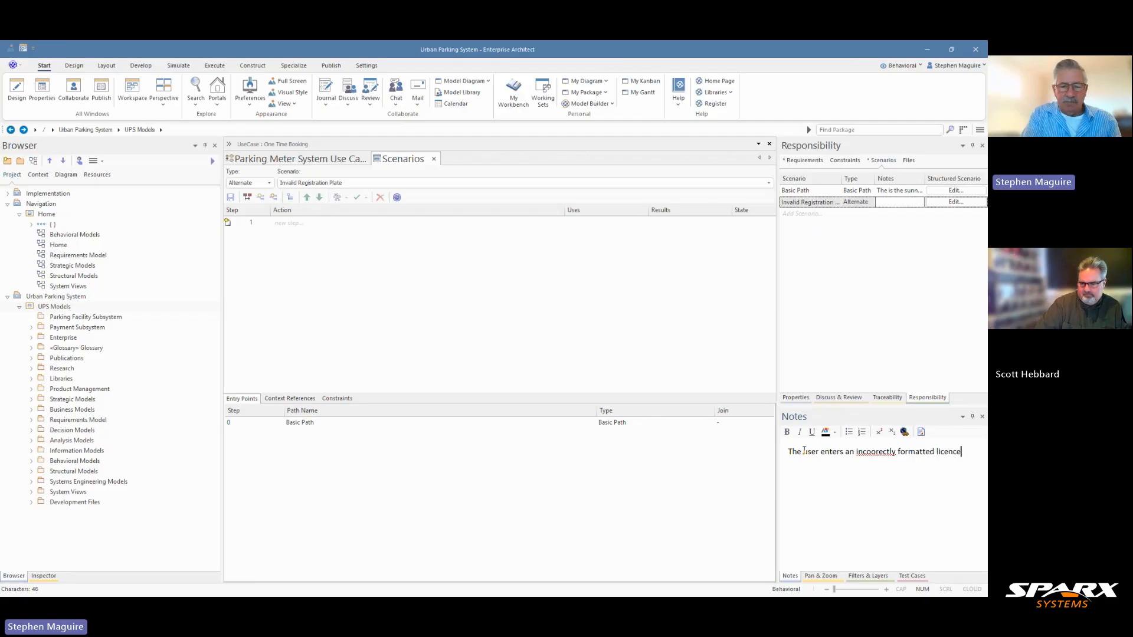
type(" plate")
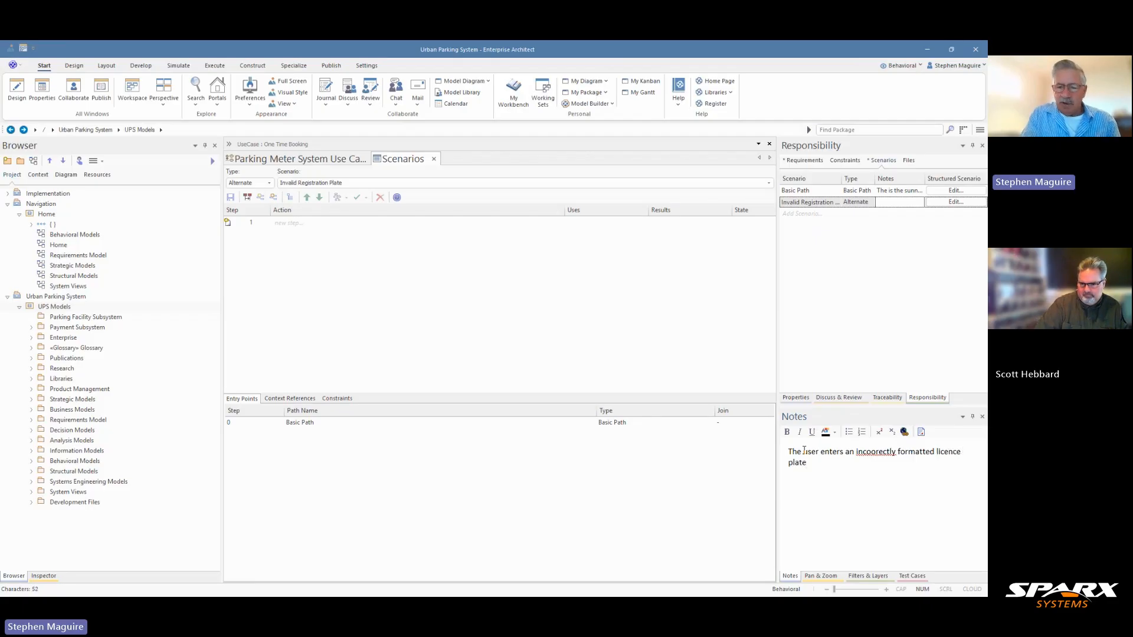
type(".")
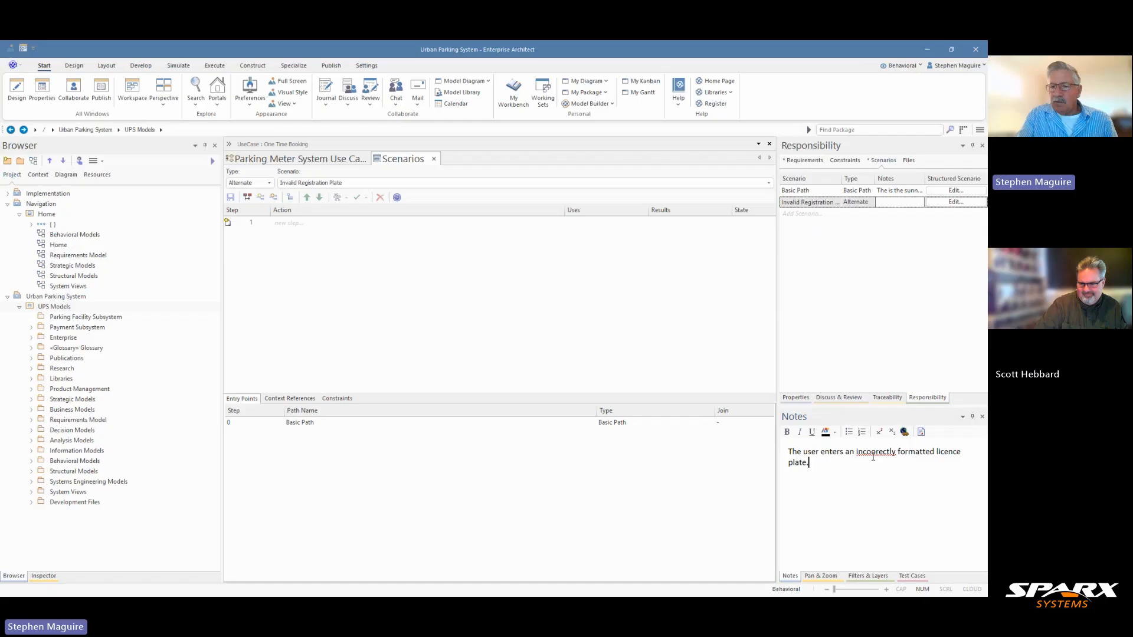
right_click(875, 451)
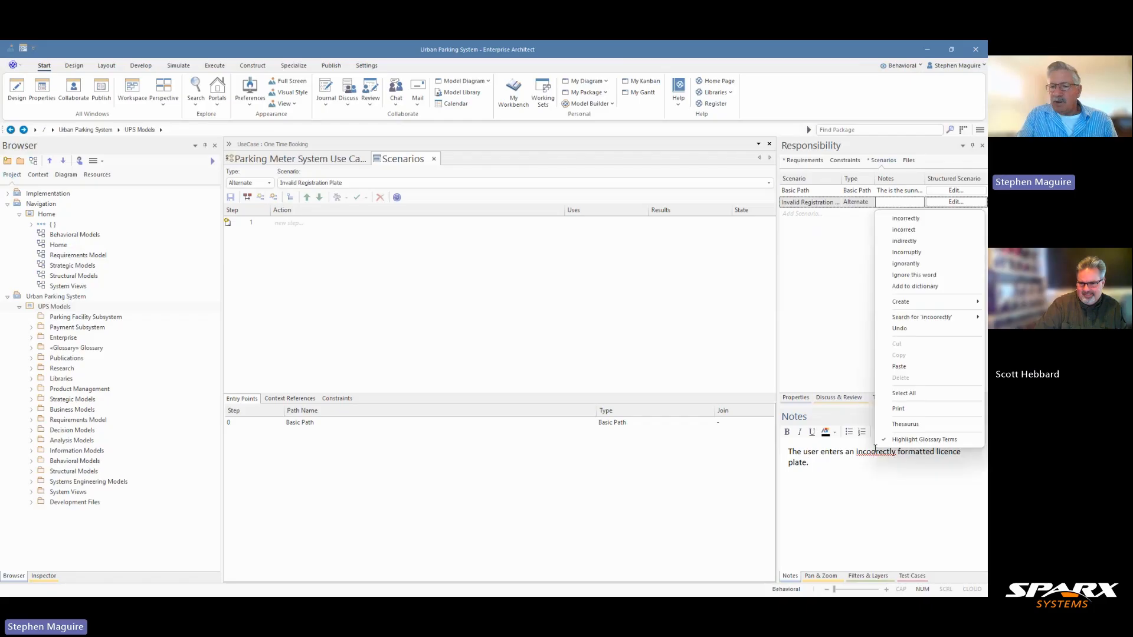
left_click(904, 218)
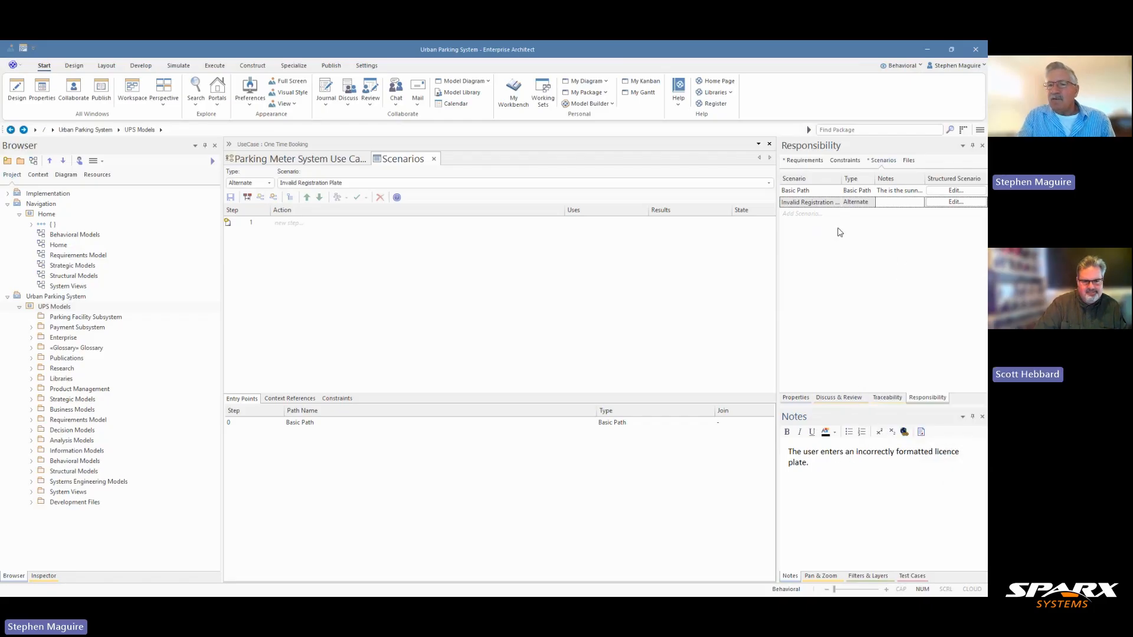
left_click(820, 214)
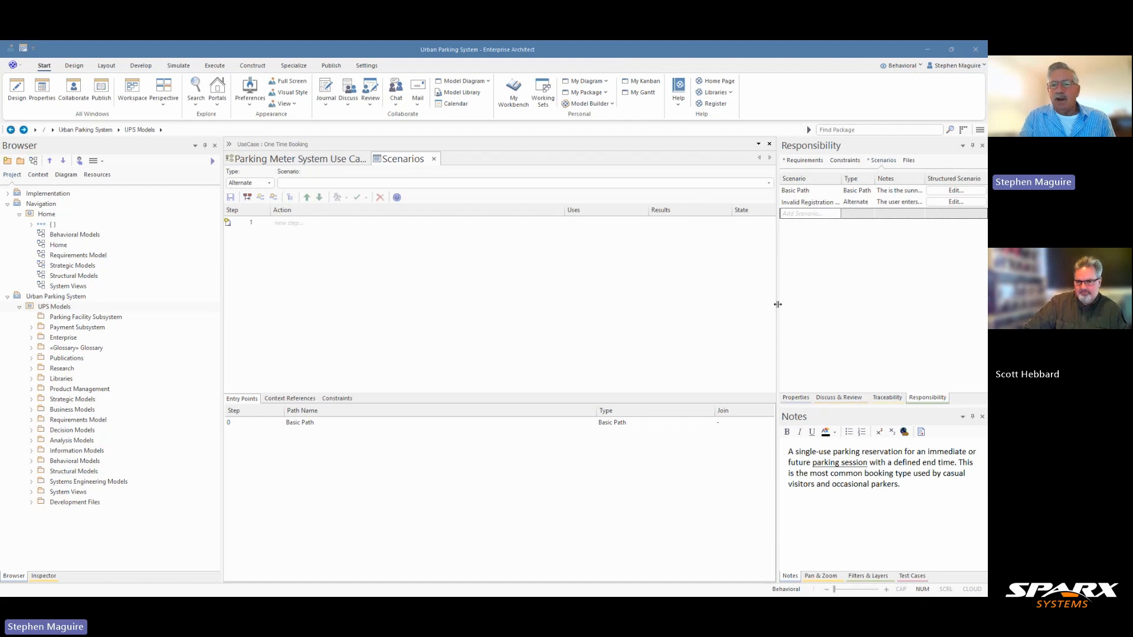
Step: Widen the Responsibility area and its Scenario column so that long scenario names fit
left_click_drag(777, 303, 727, 300)
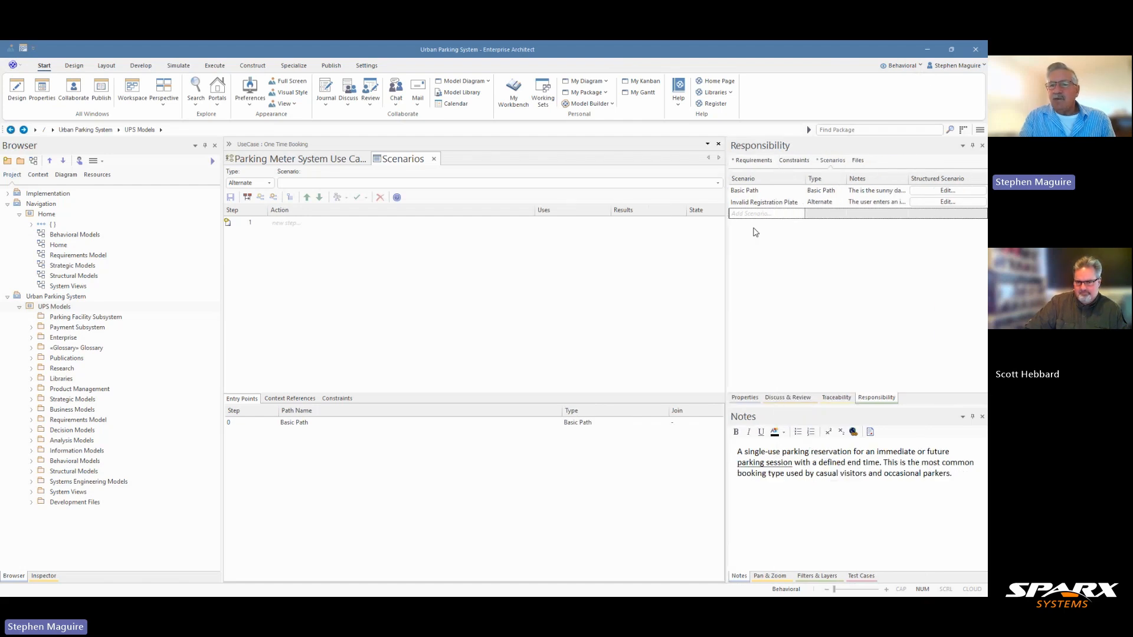
left_click_drag(728, 251, 697, 251)
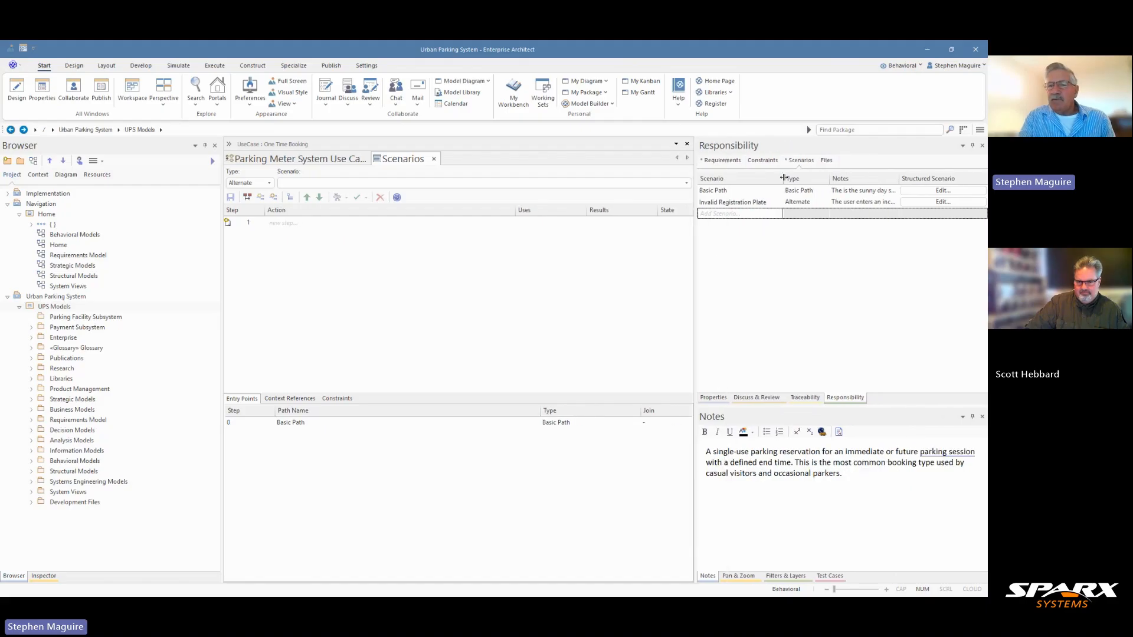
left_click_drag(783, 177, 794, 177)
Step: Add another alternate scenario named "Motorist Cancels Before Payment" to the One Time Booking use case
left_click(738, 215)
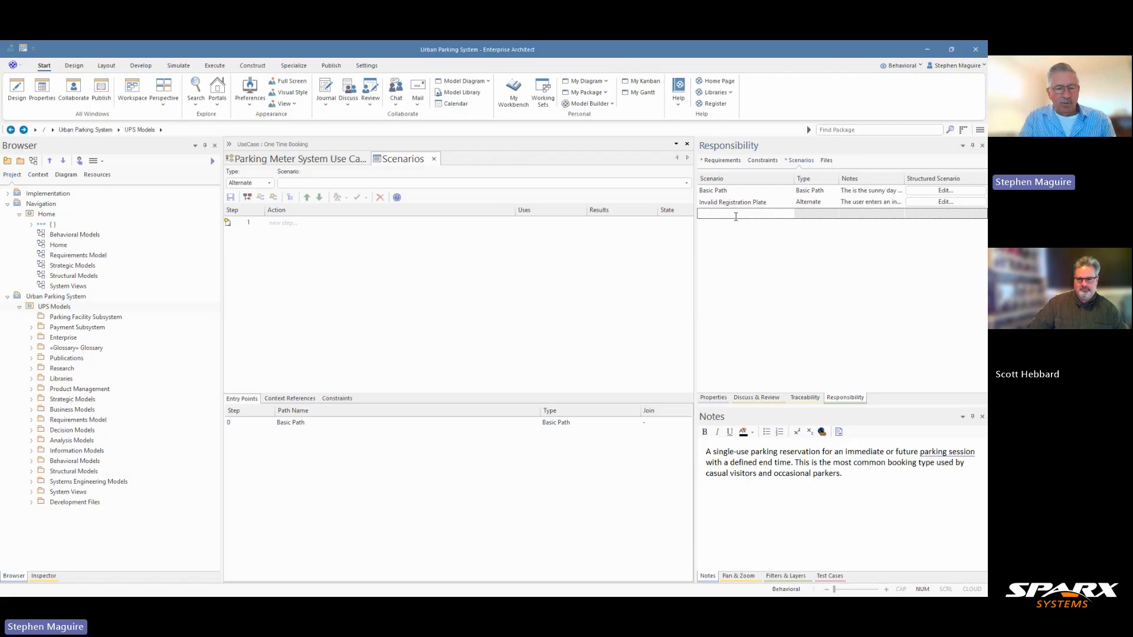
type("Motorist Cancels Before Payment")
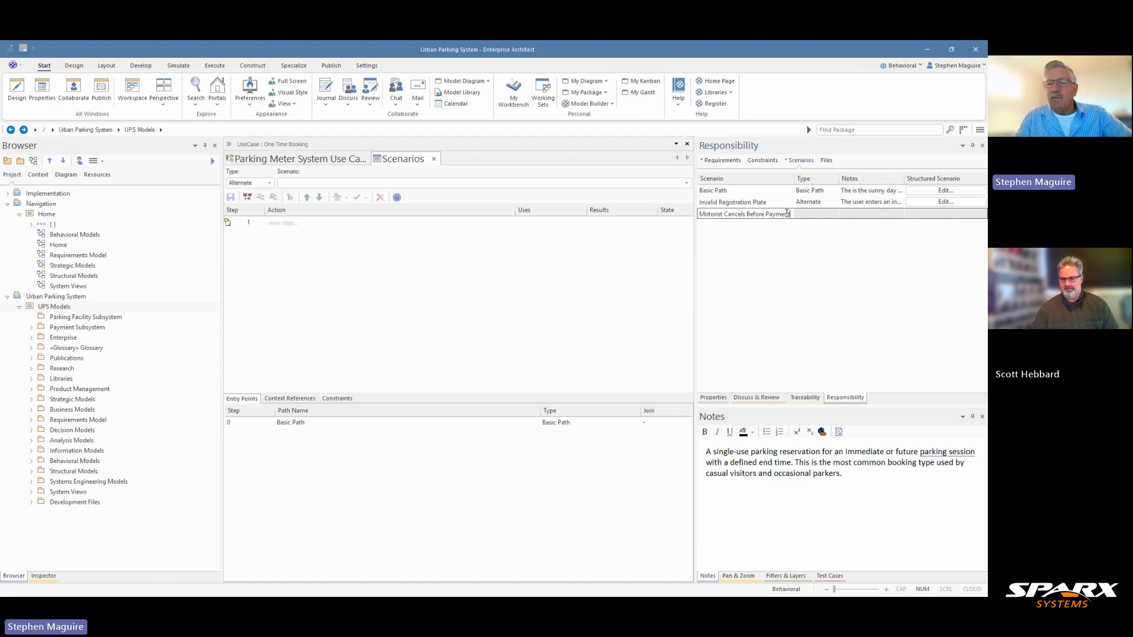
key("Return")
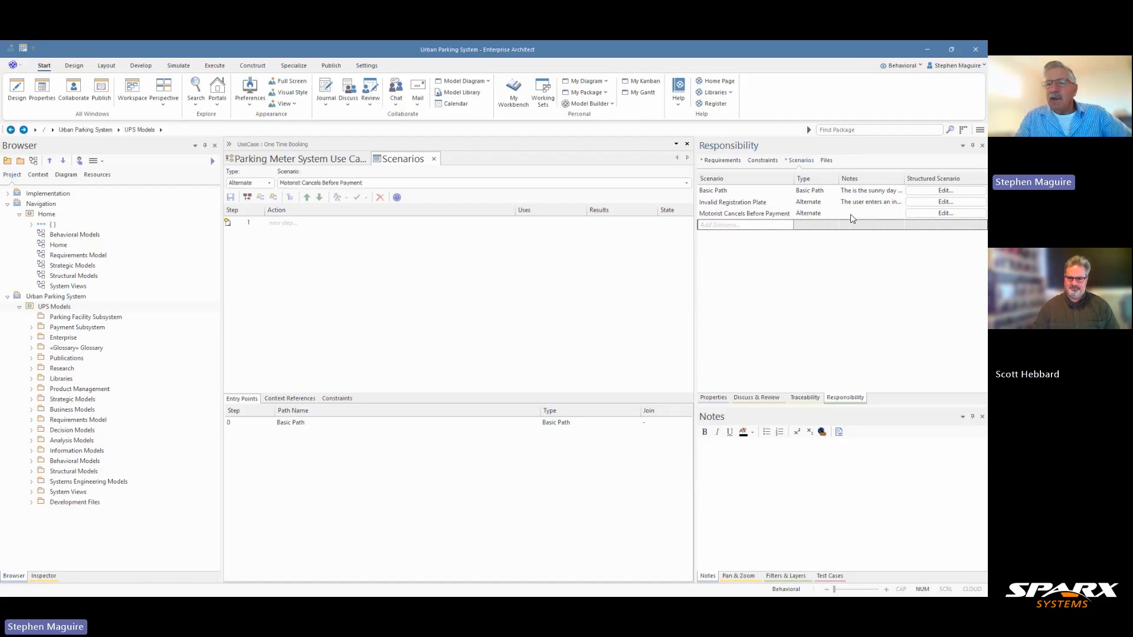
Step: Give the Motorist Cancels Before Payment scenario the note "The user decides that the price is to high or they don't require the space."
left_click(857, 213)
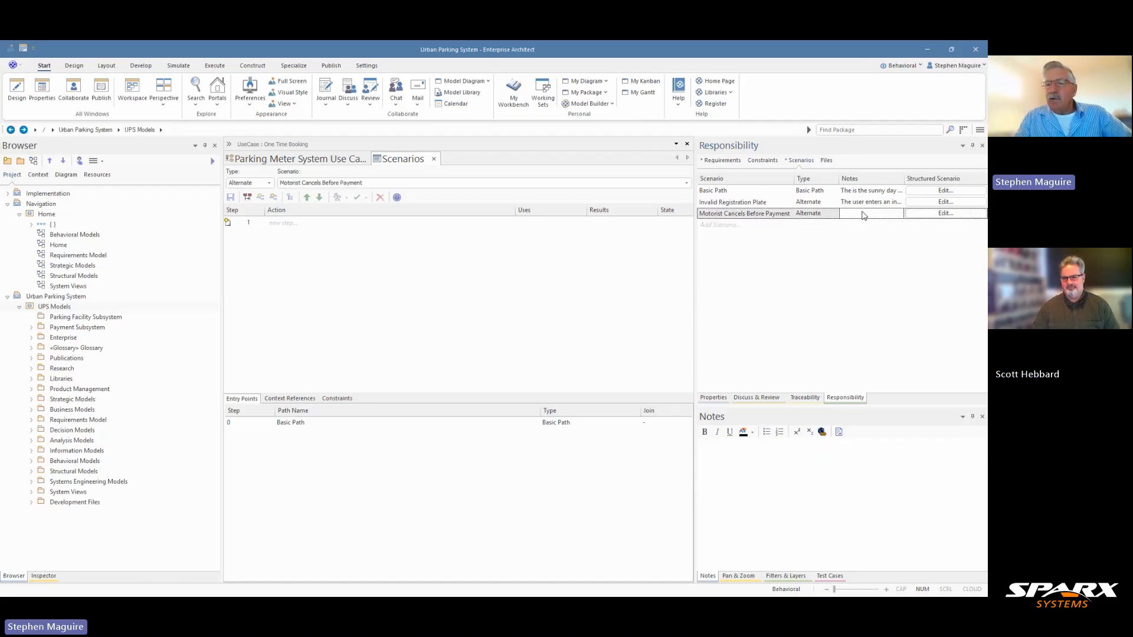
left_click(725, 452)
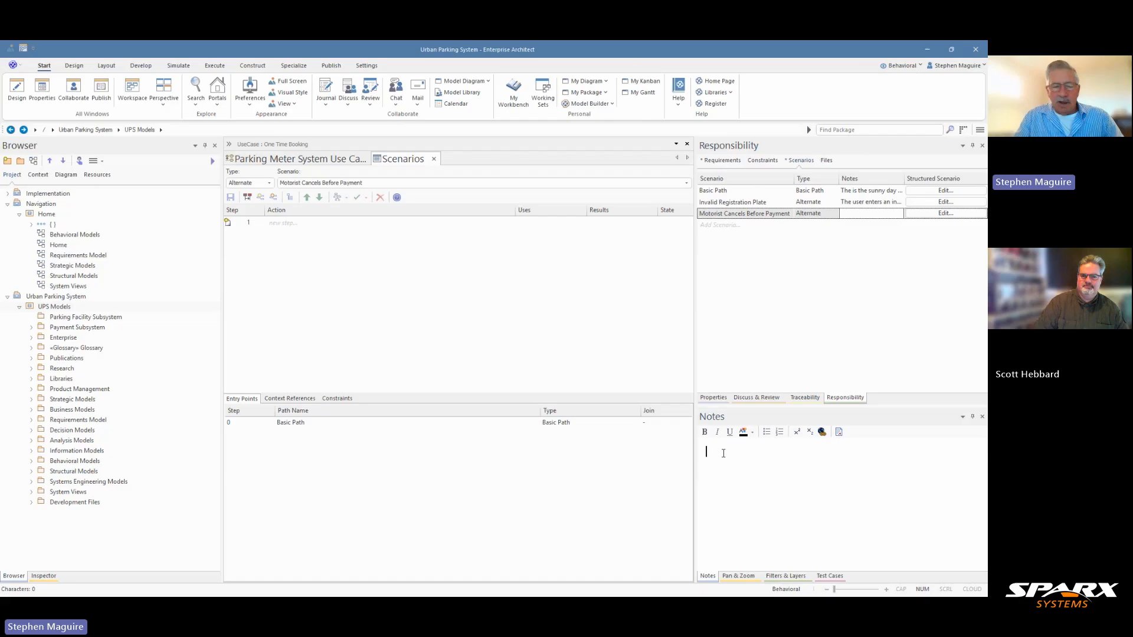
type("The user d")
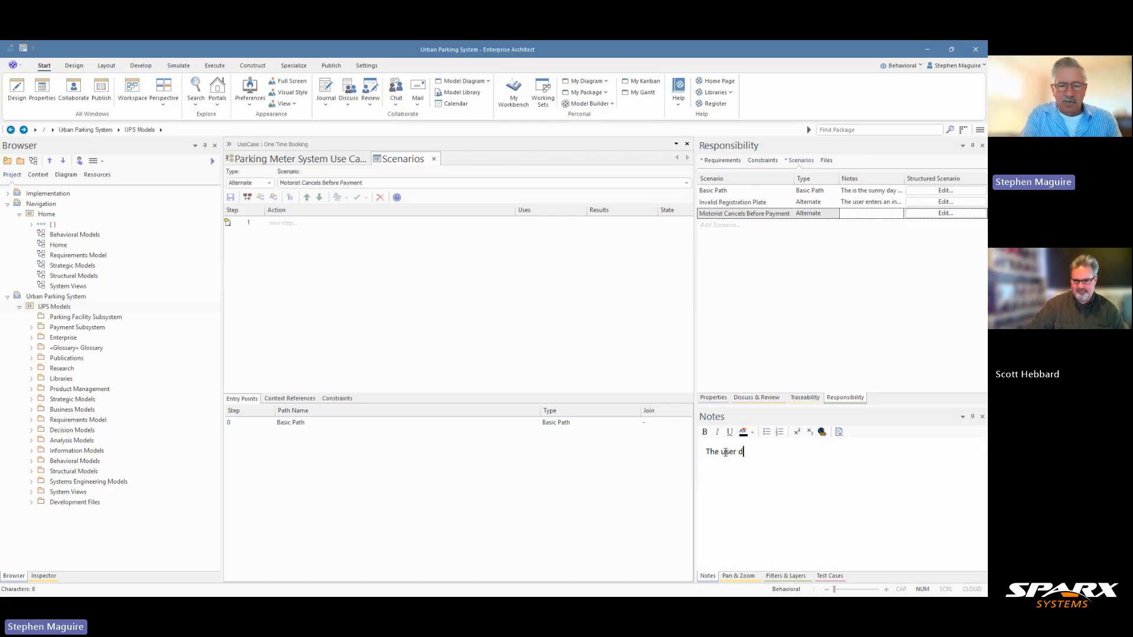
type("ecides that th")
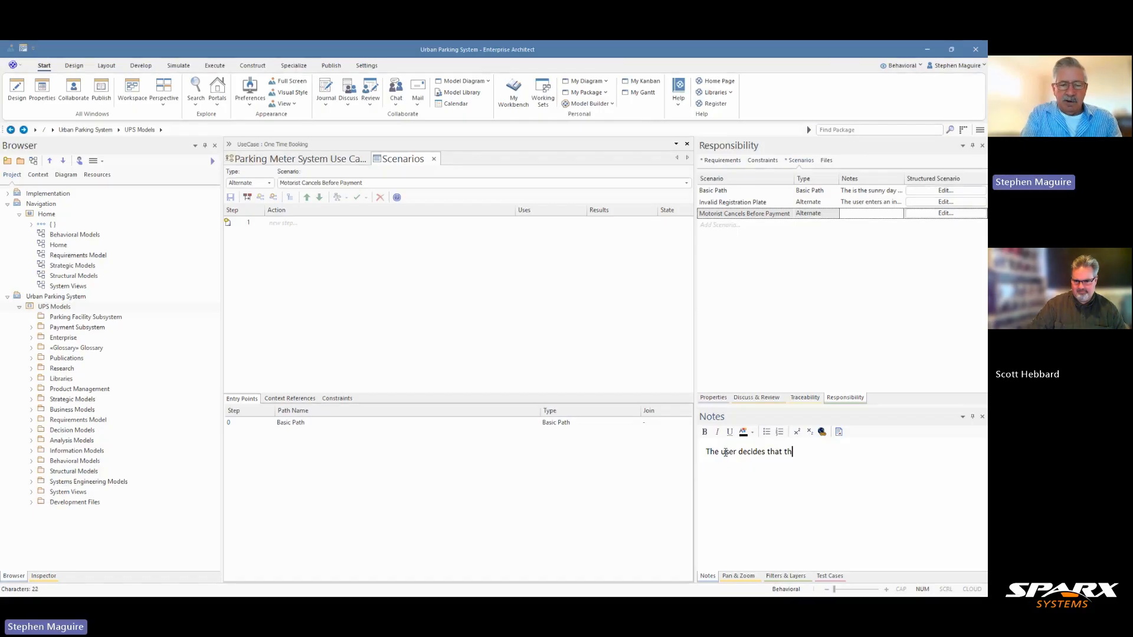
type("e price ")
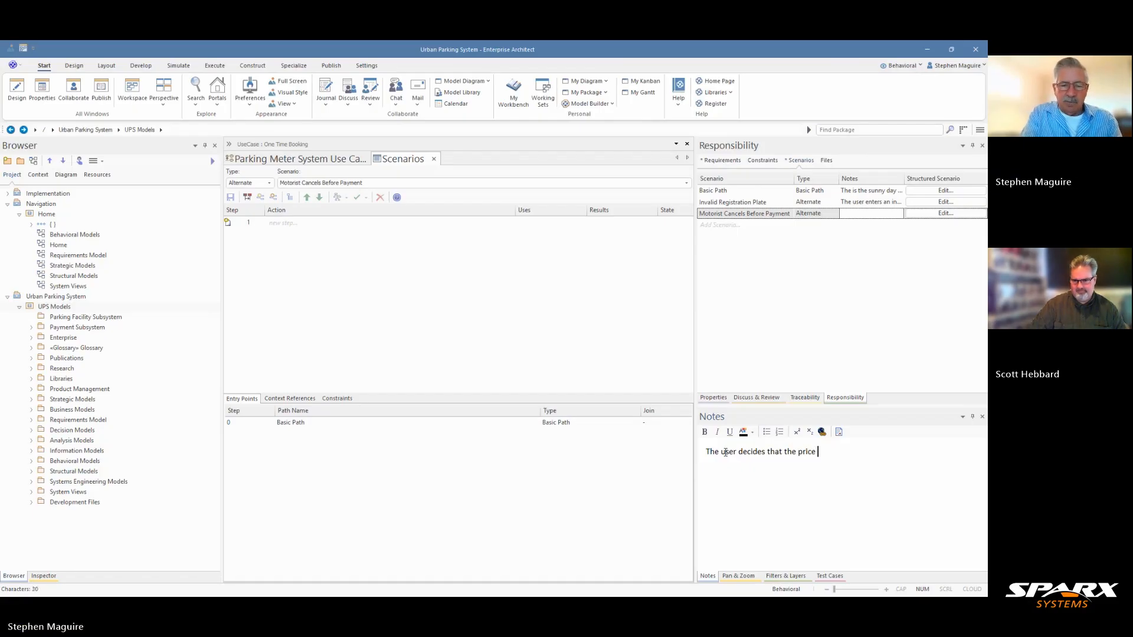
type("is to hi")
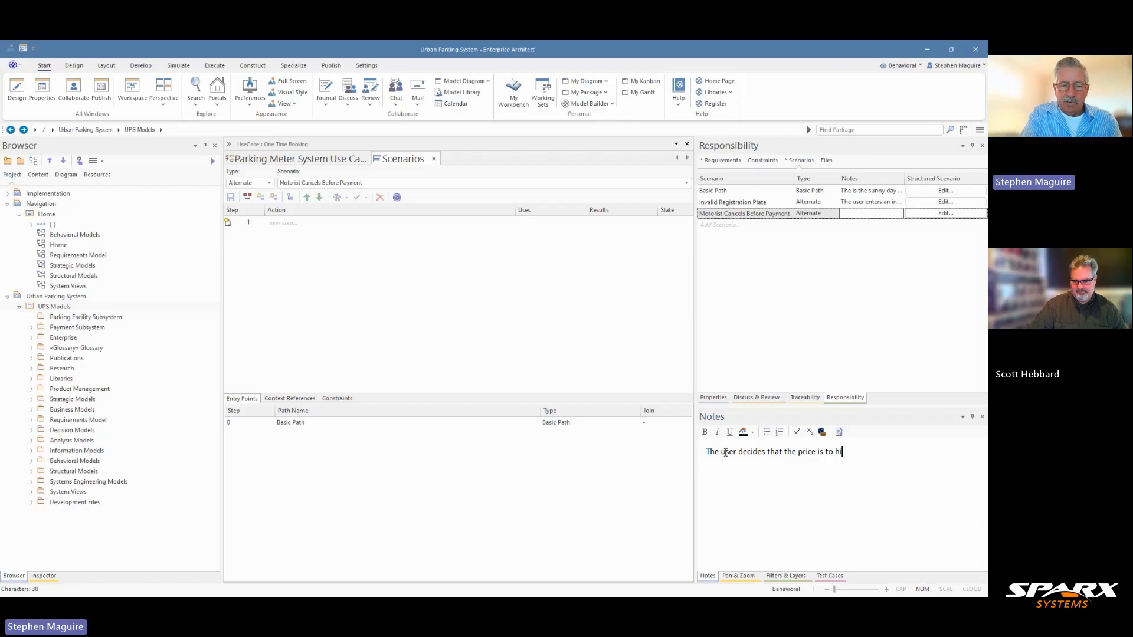
type("gh or th")
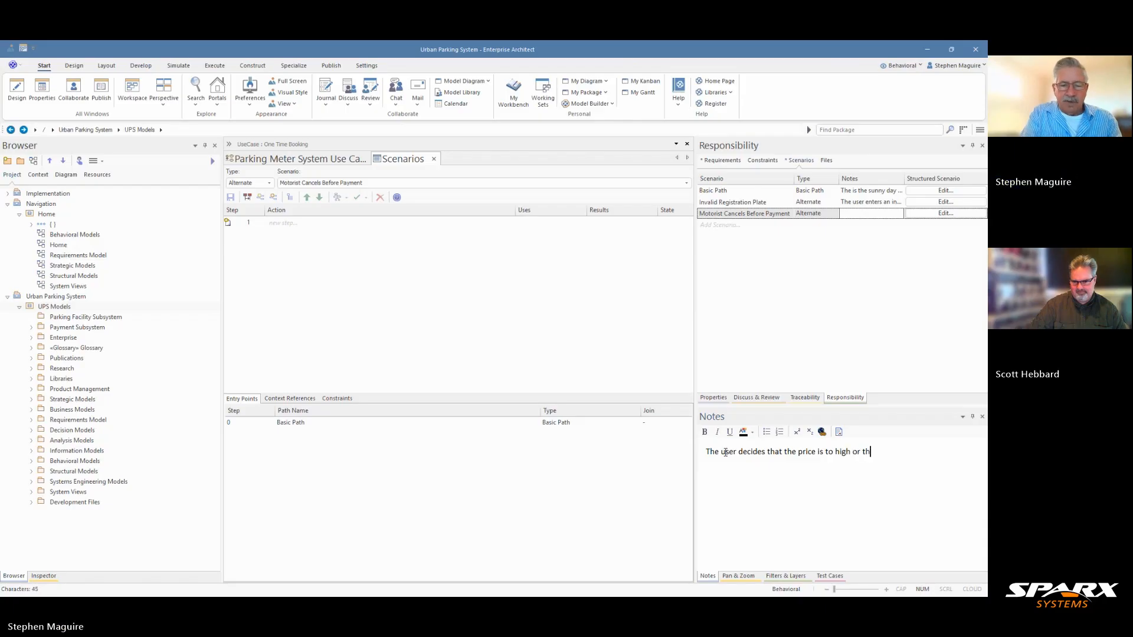
type("ey dont")
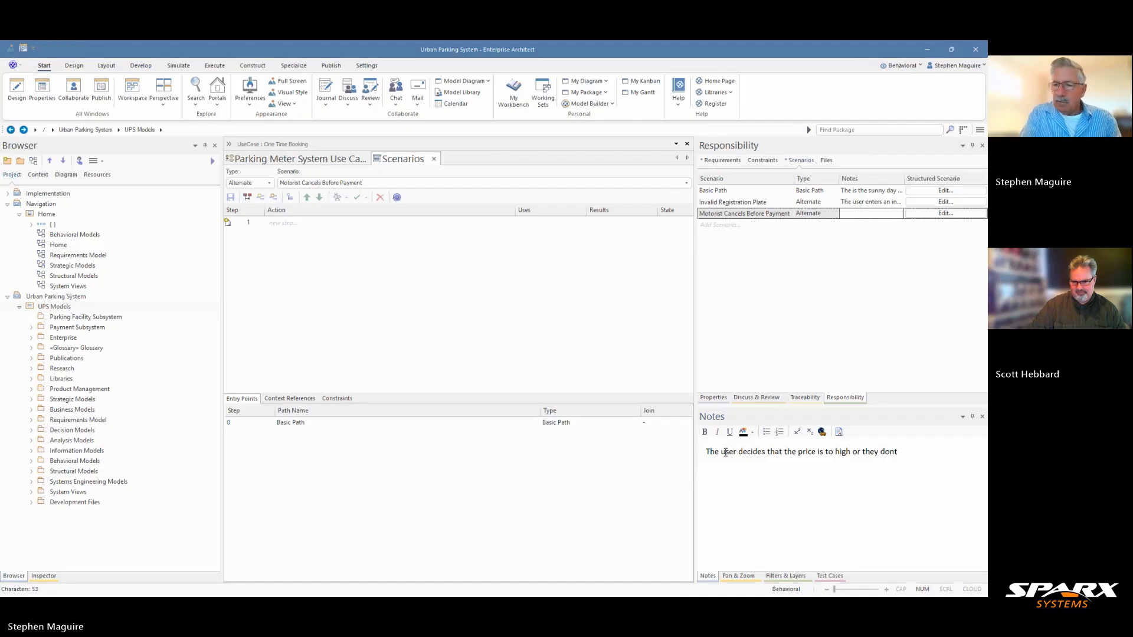
key("BackSpace")
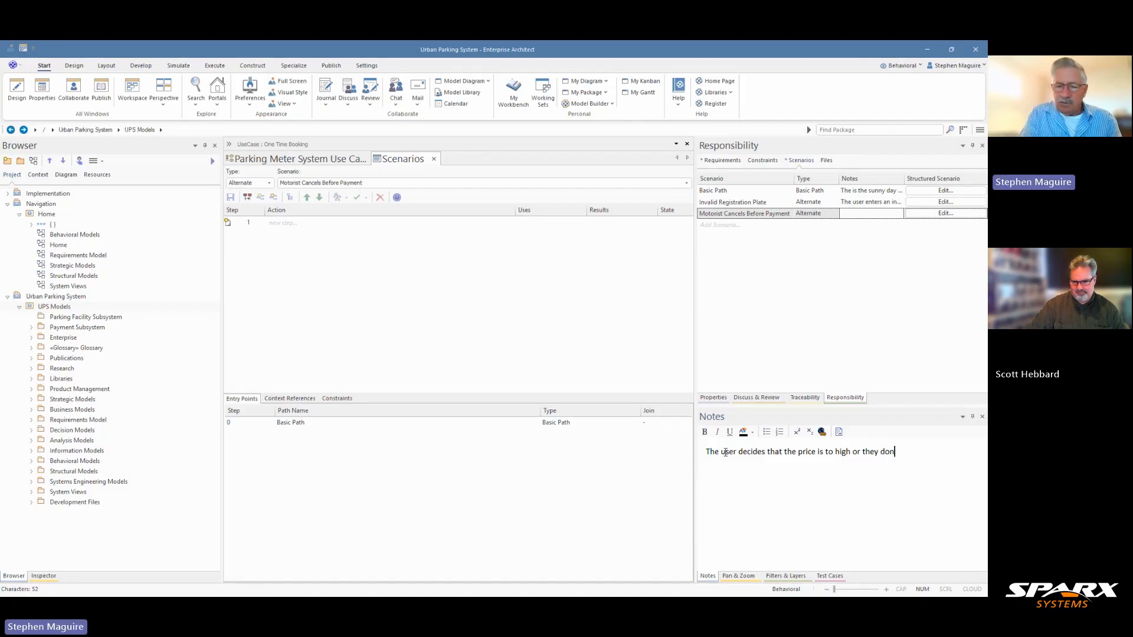
type("'t require ")
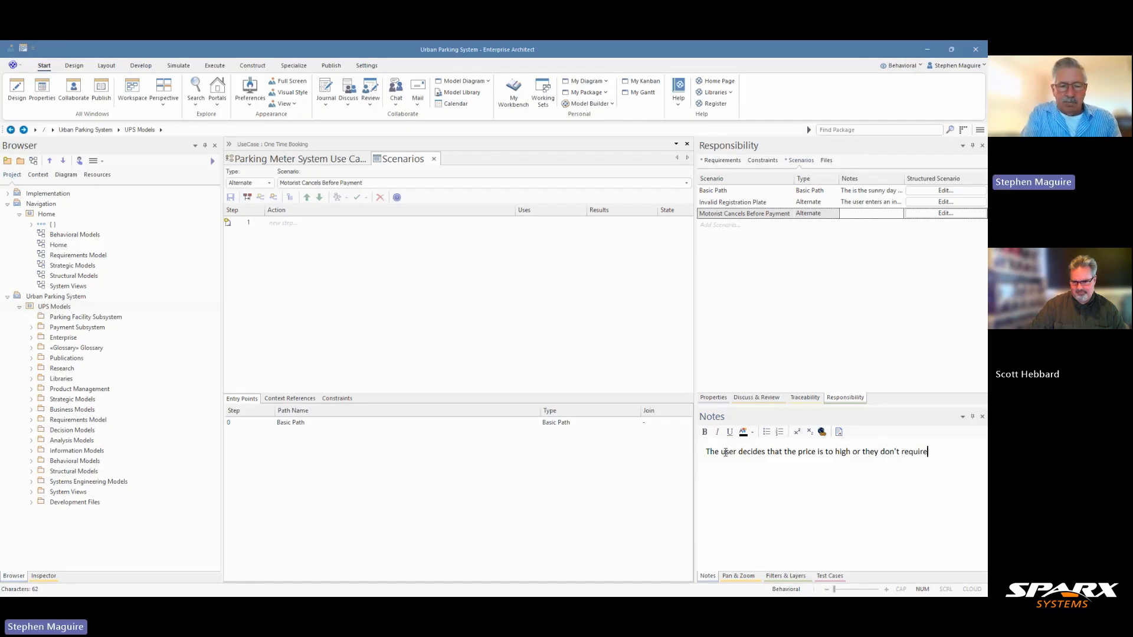
type("the ")
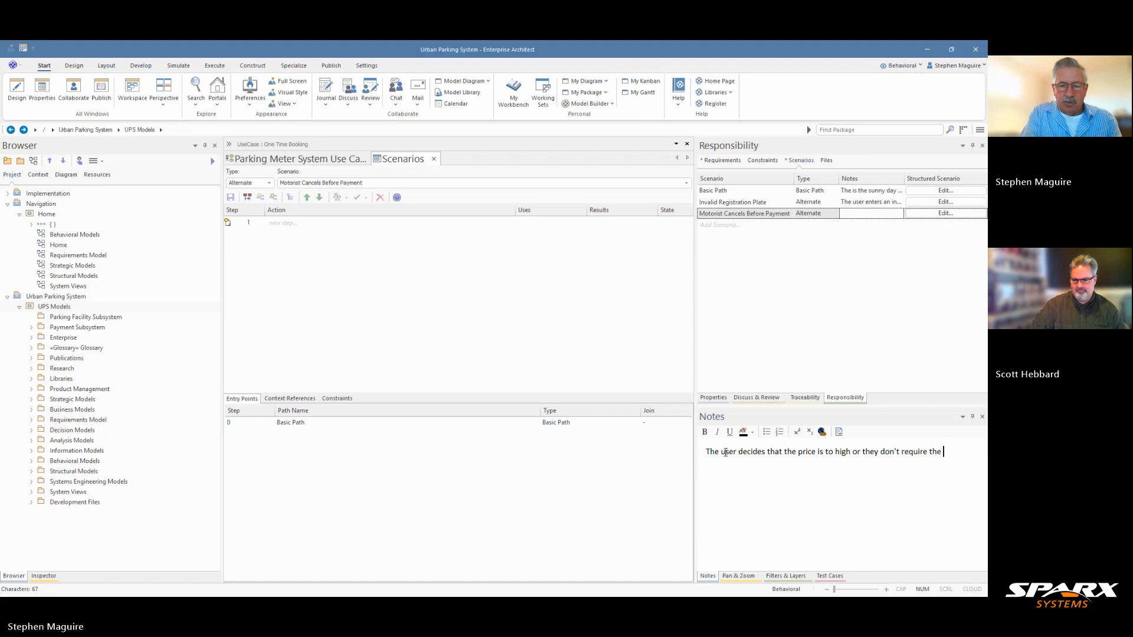
type("space")
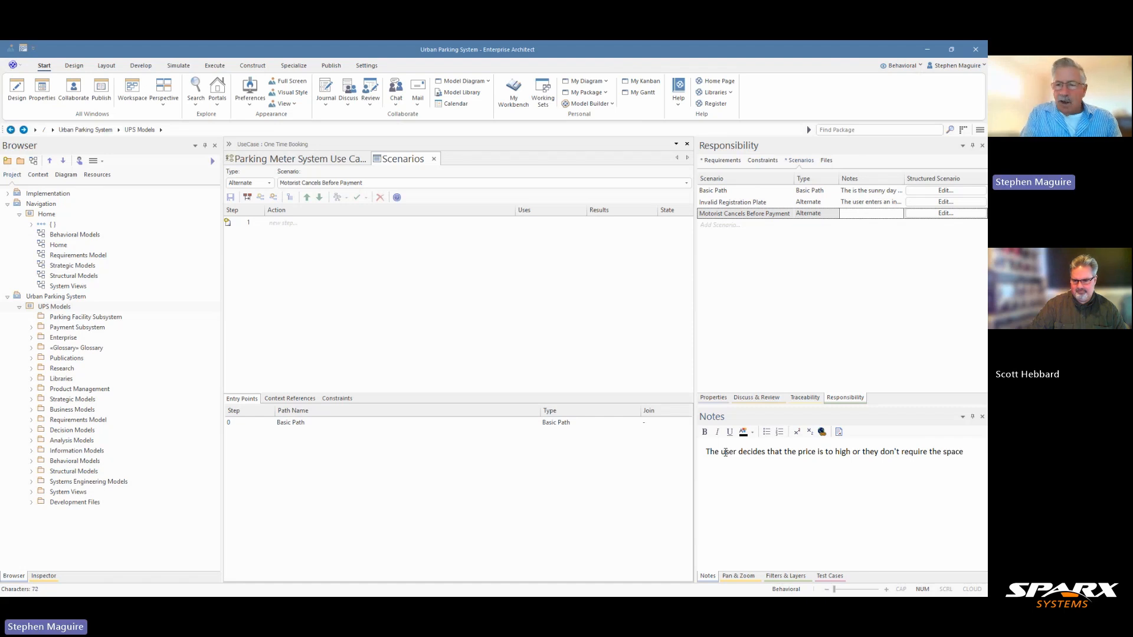
type(".")
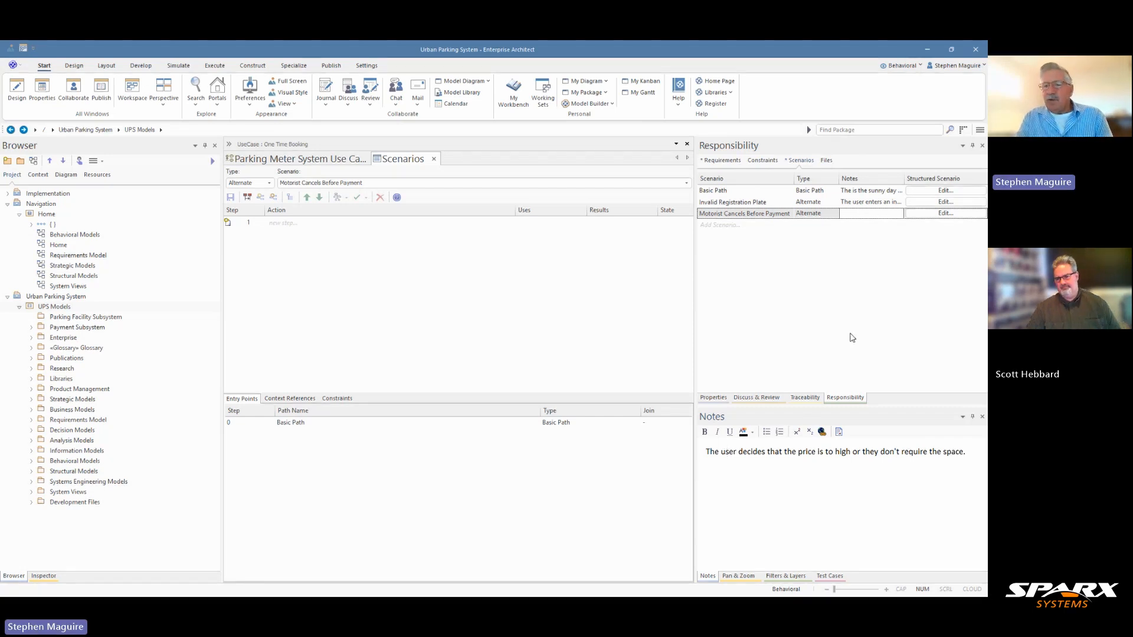
left_click(842, 221)
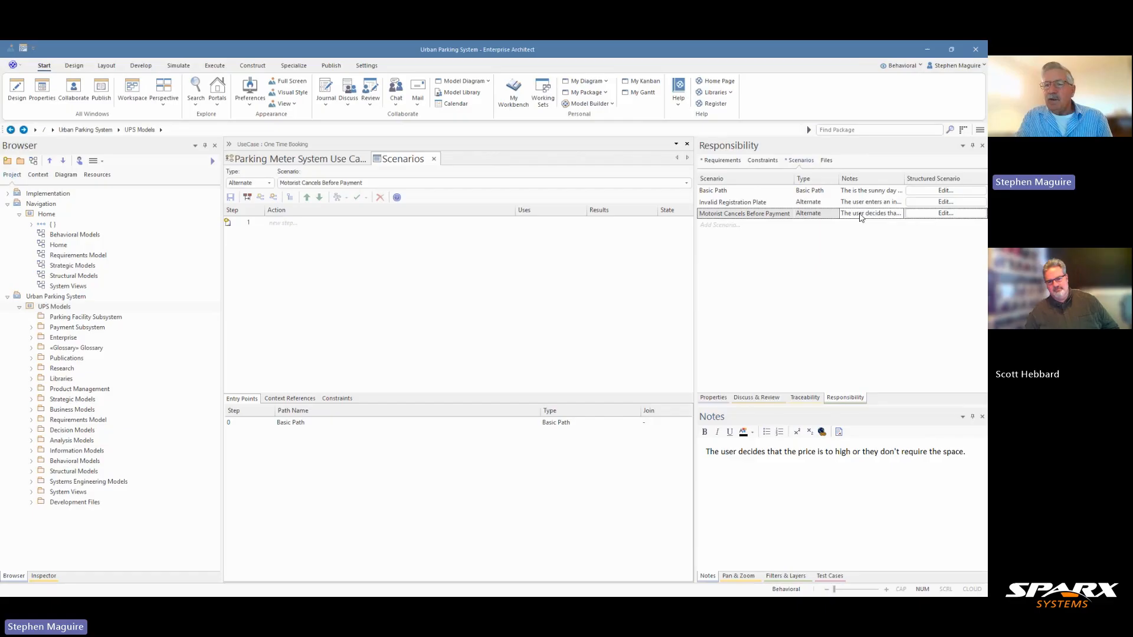
Step: Open the Invalid Registration Plate scenario's structure and add step 1, "The system validates the input and detects an invalid format."
left_click(939, 205)
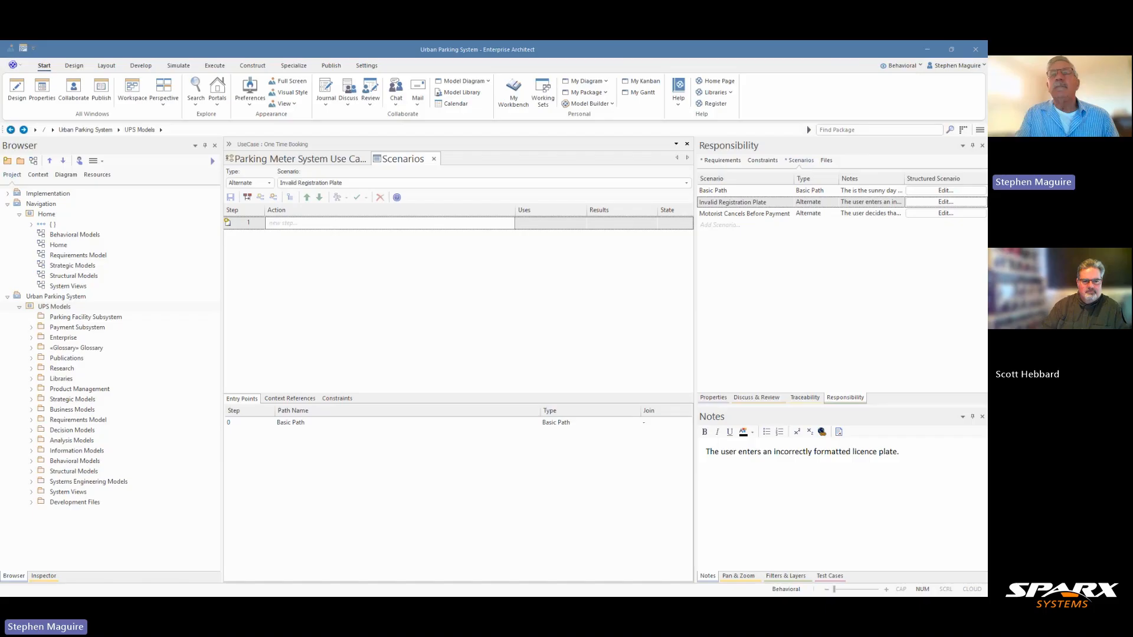
left_click(369, 224)
type("The system validates the input and detects an invalid format.")
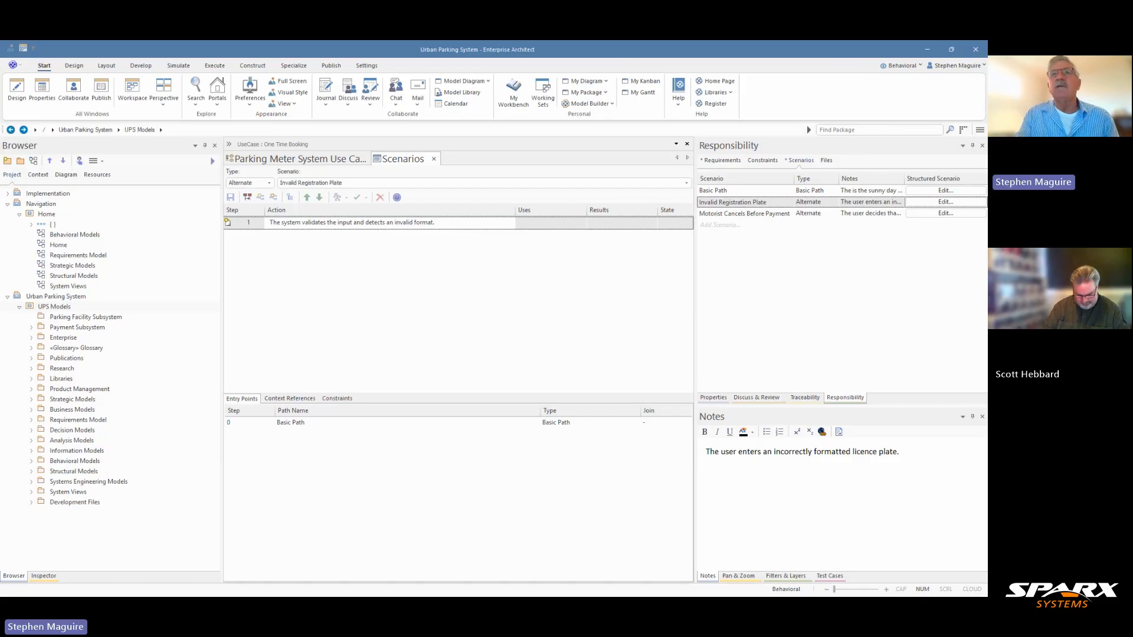
key("Return")
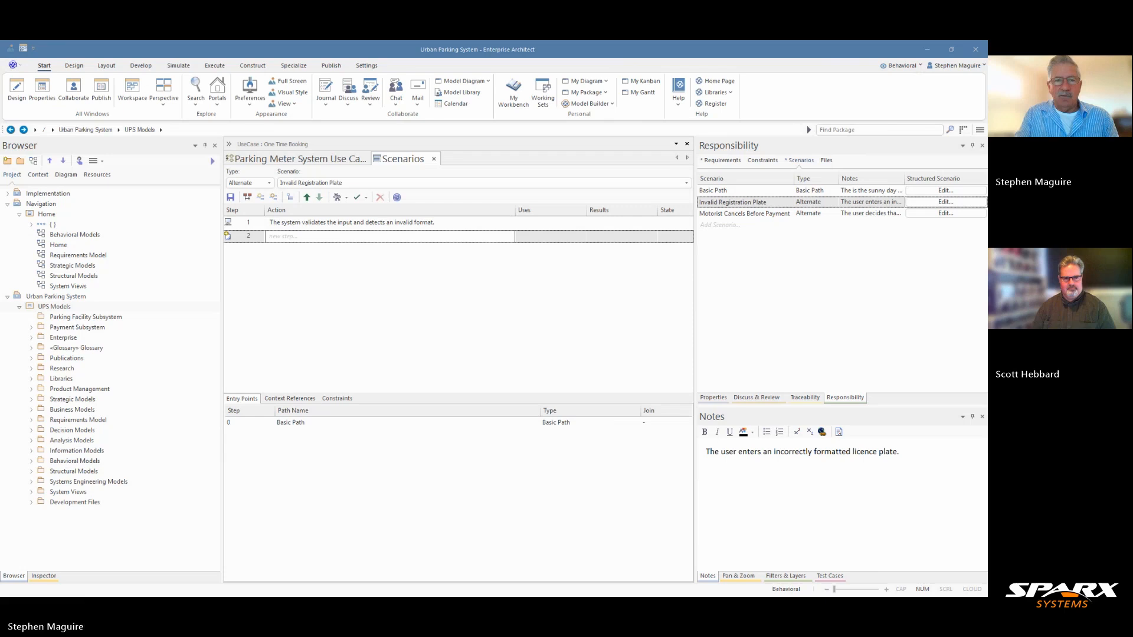
Step: Add step 2 to the scenario: The system displays "Invalid registration number. Format: ABC123 or AB12CD. Please re-enter."
left_click(360, 238)
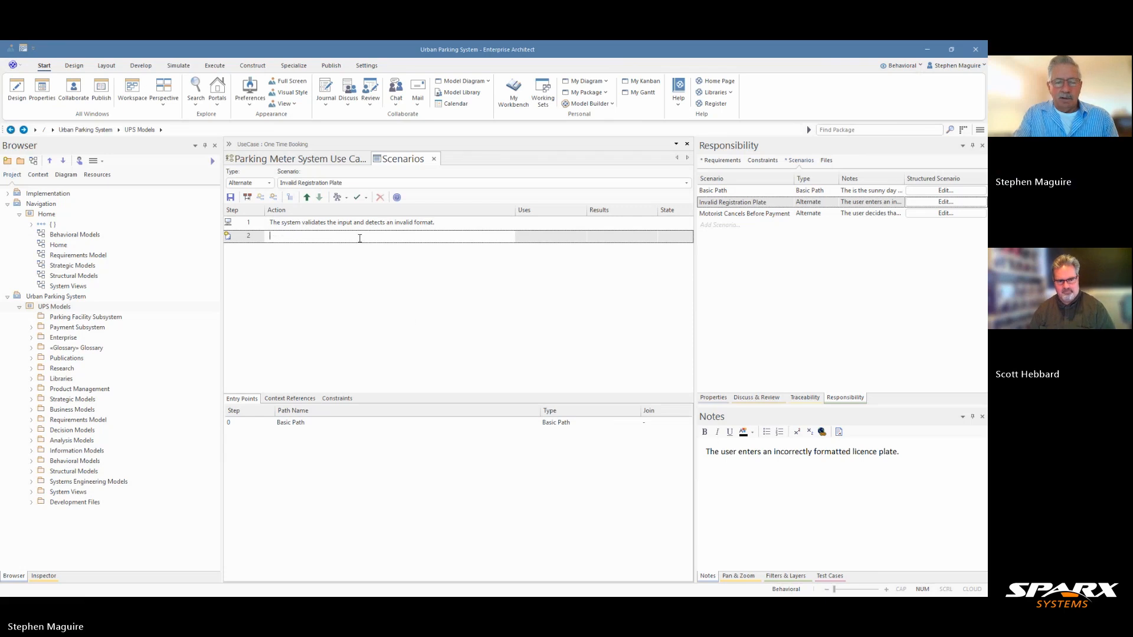
type("enter.\"")
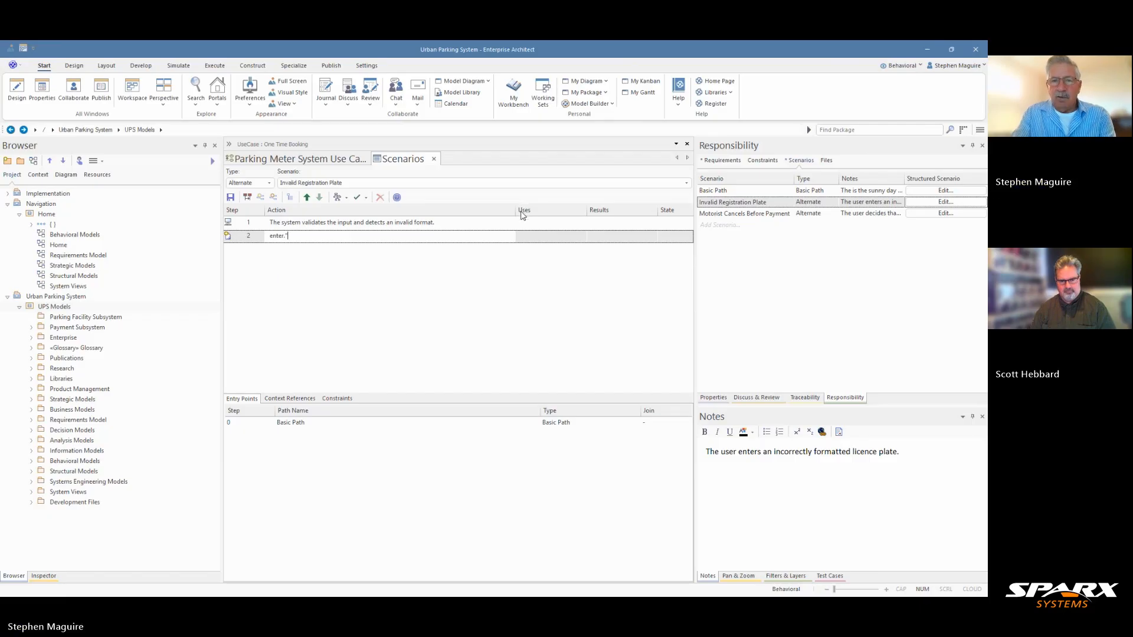
key("Return")
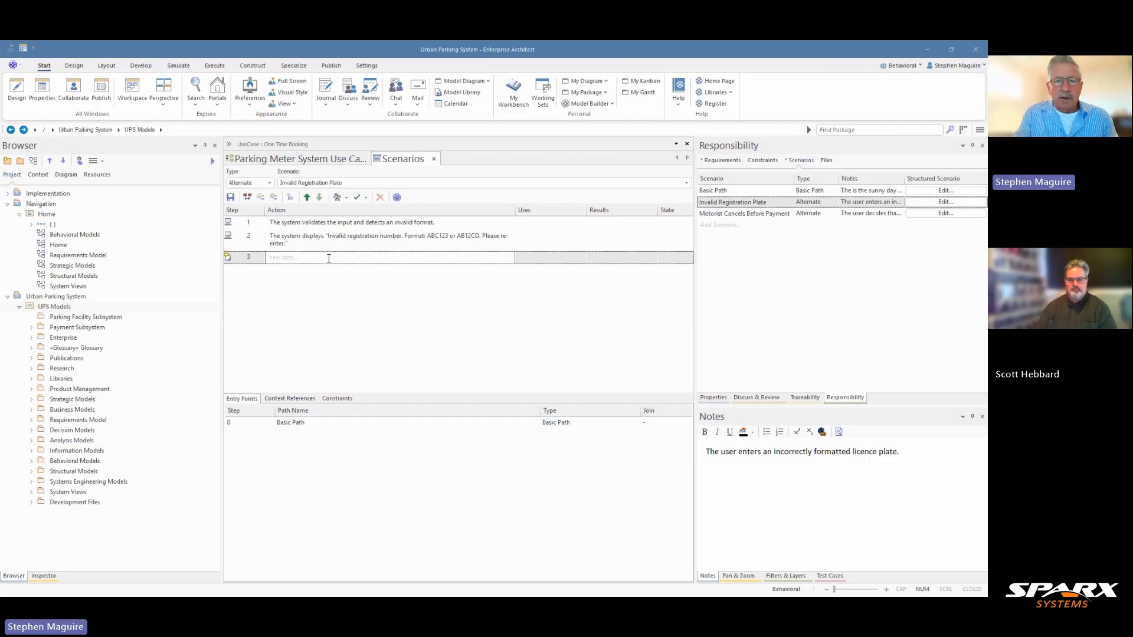
Step: Add step 3, "The motorist clears the input and enters the correct registration.", and save the Invalid Registration Plate scenario
type("The motorist clears the input and enters the correct registration.")
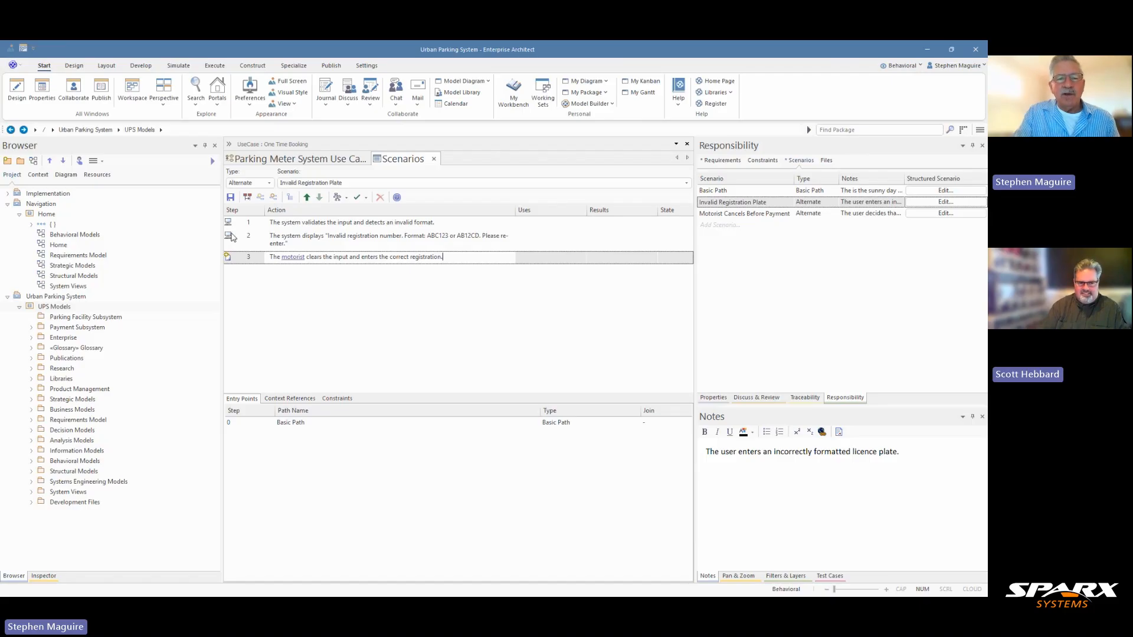
key("Return")
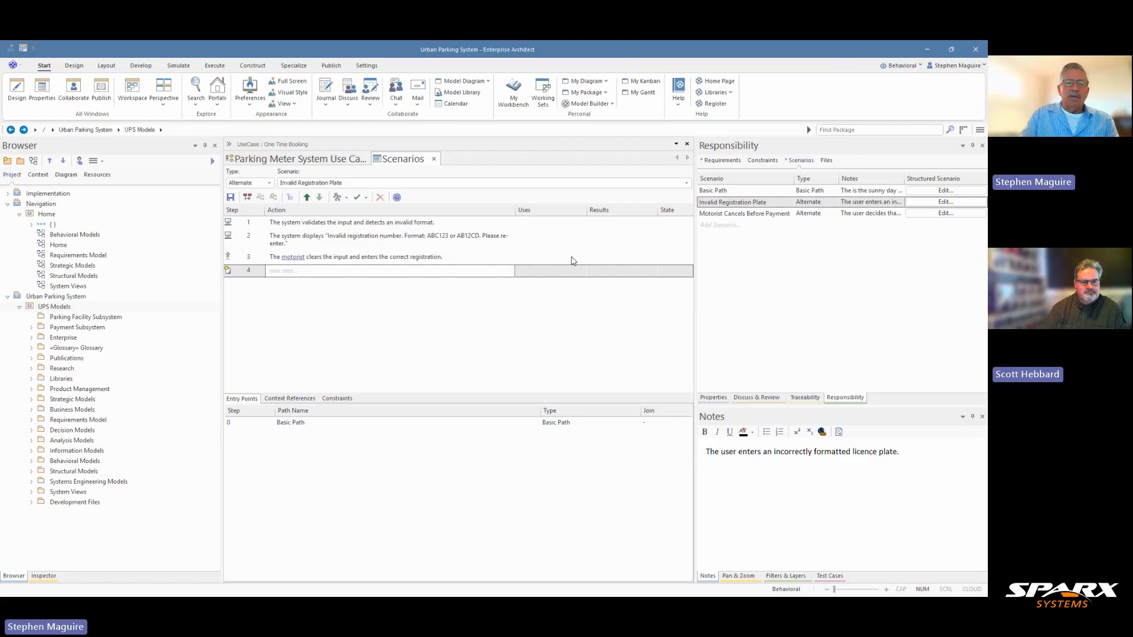
right_click(334, 259)
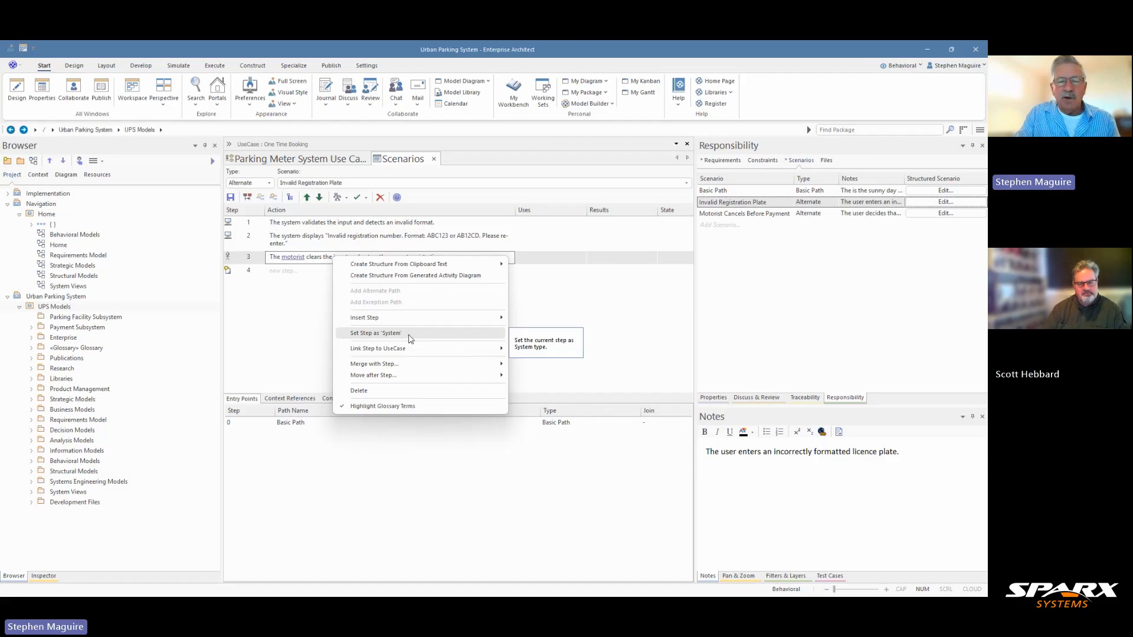
left_click(278, 318)
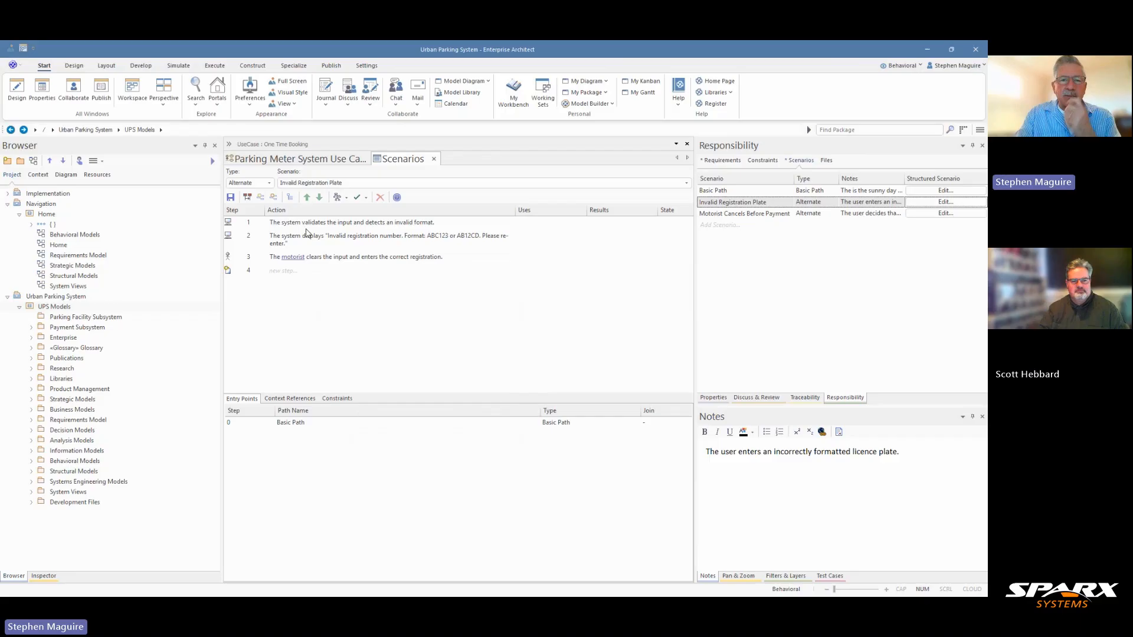
left_click(231, 198)
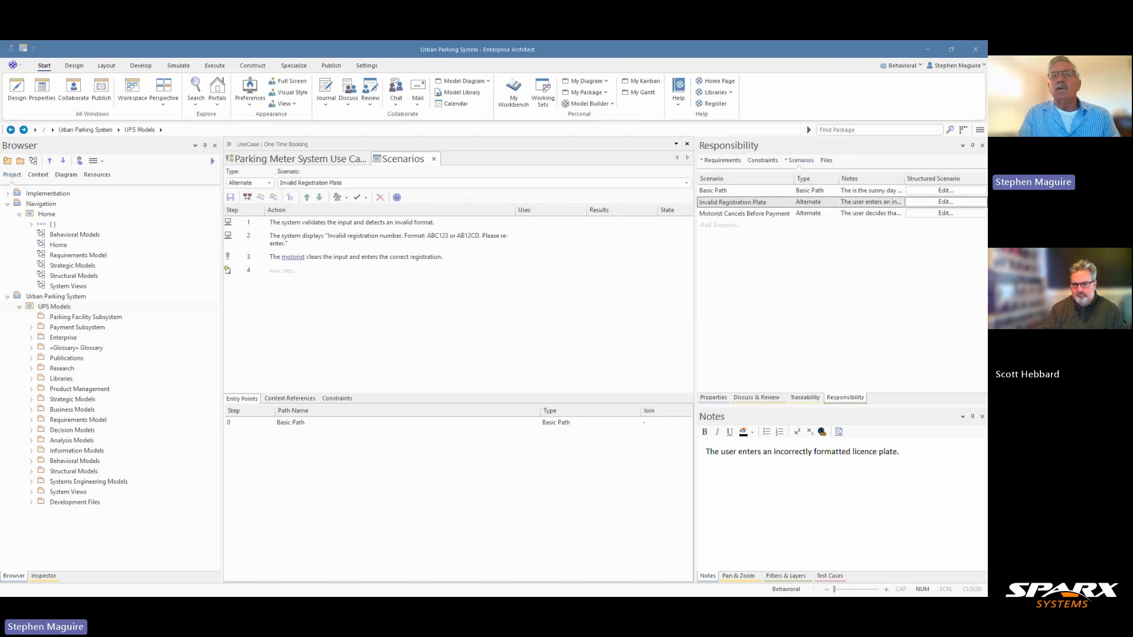
Step: Attach Invalid Registration Plate as an alternate path to step 3 of the Basic Path, where the motorist enters the registration number
left_click(248, 199)
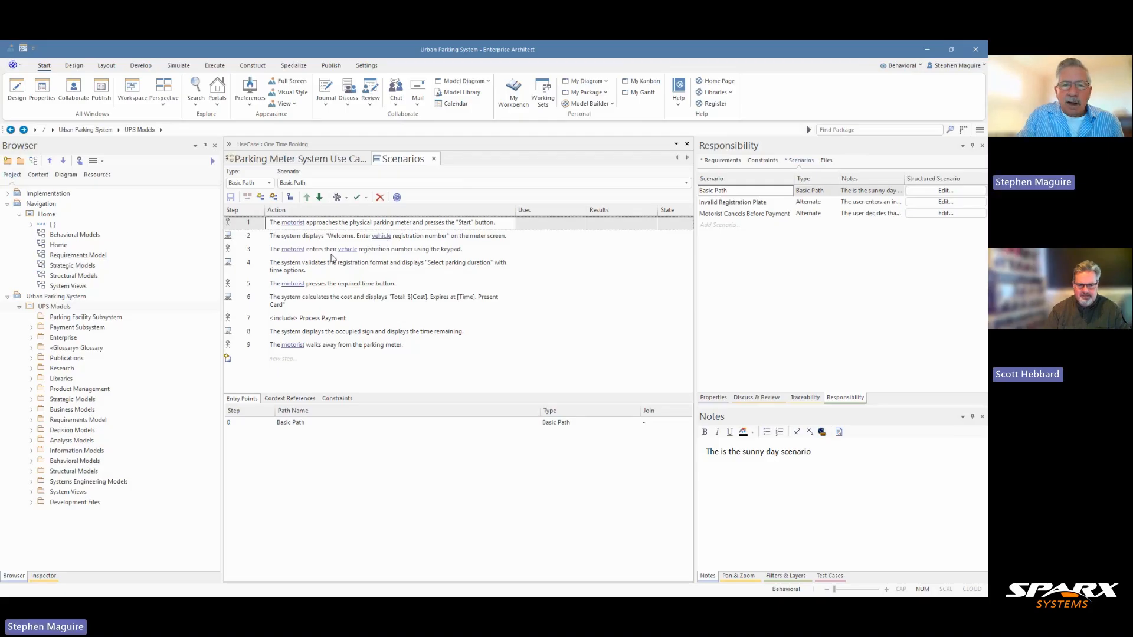
mouse_move(295, 254)
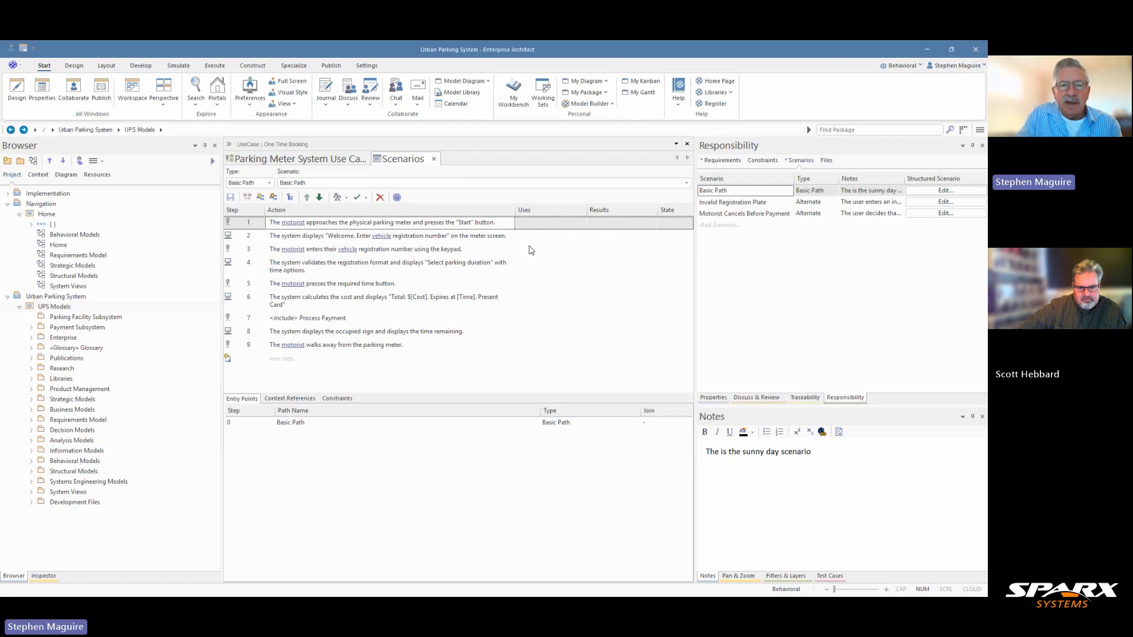
left_click(379, 250)
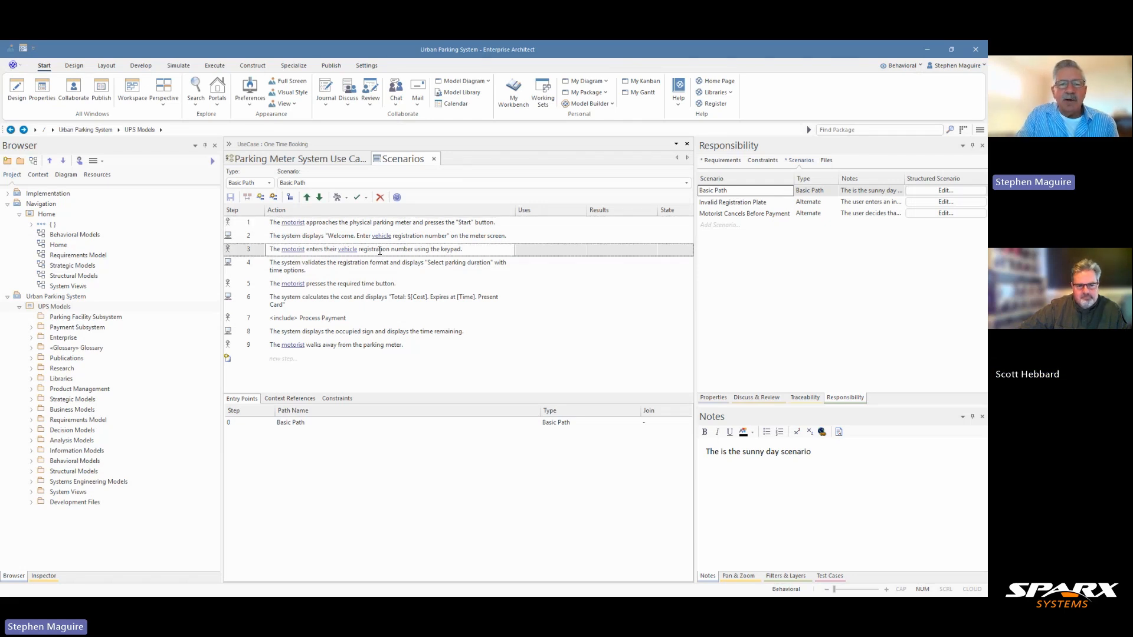
left_click(260, 198)
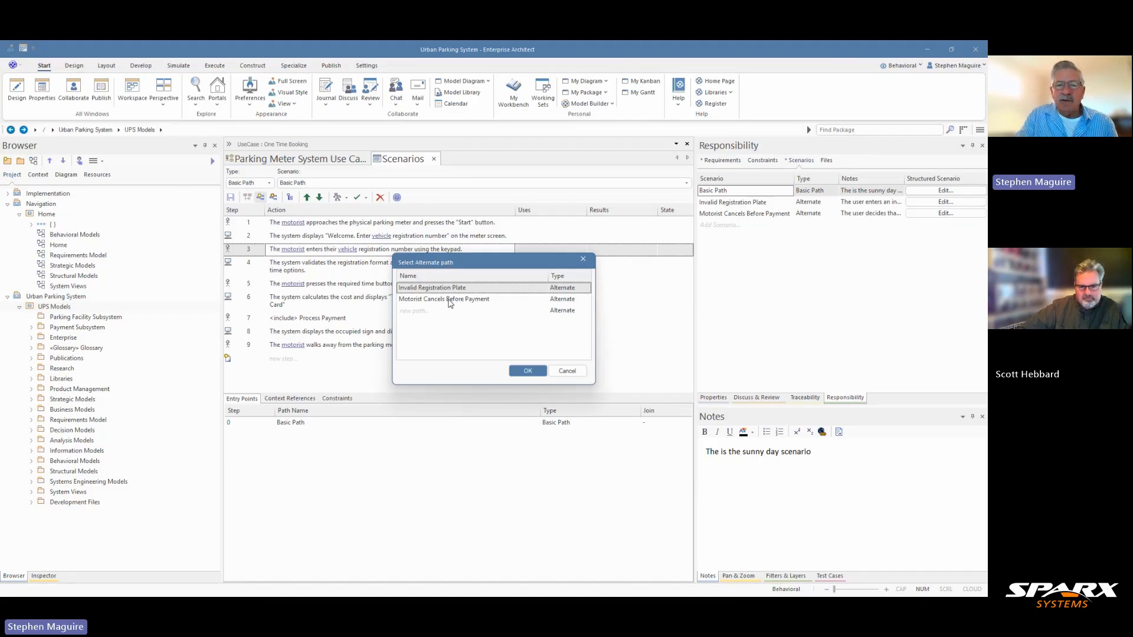
left_click(528, 372)
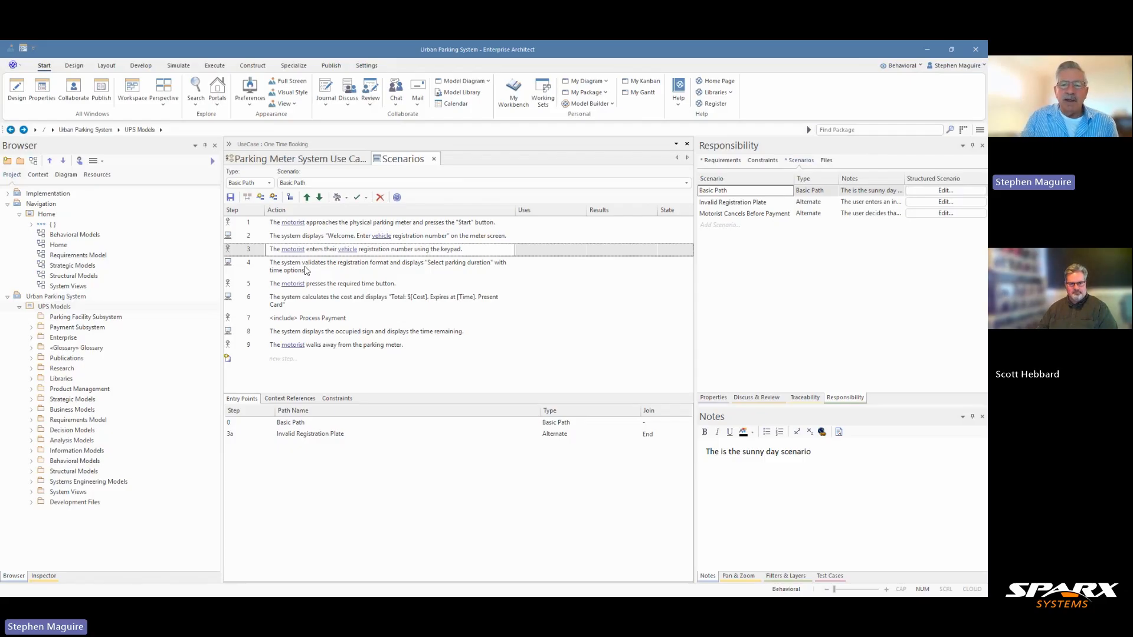
Step: Set the Invalid Registration Plate path to rejoin the Basic Path at step 4
left_click(666, 437)
left_click(688, 437)
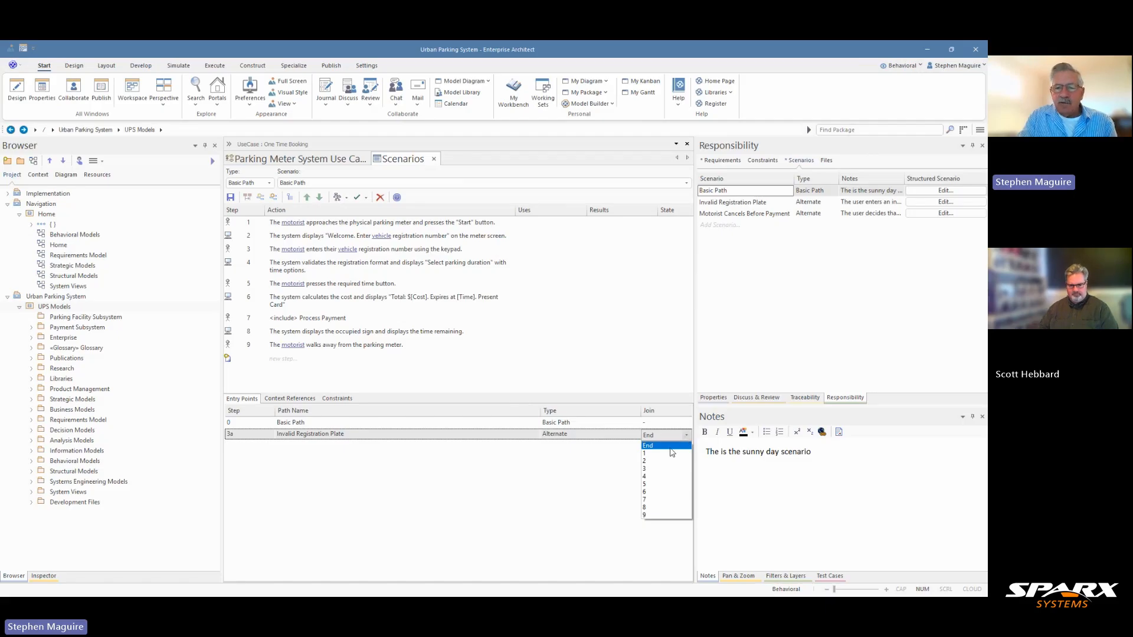
left_click(657, 477)
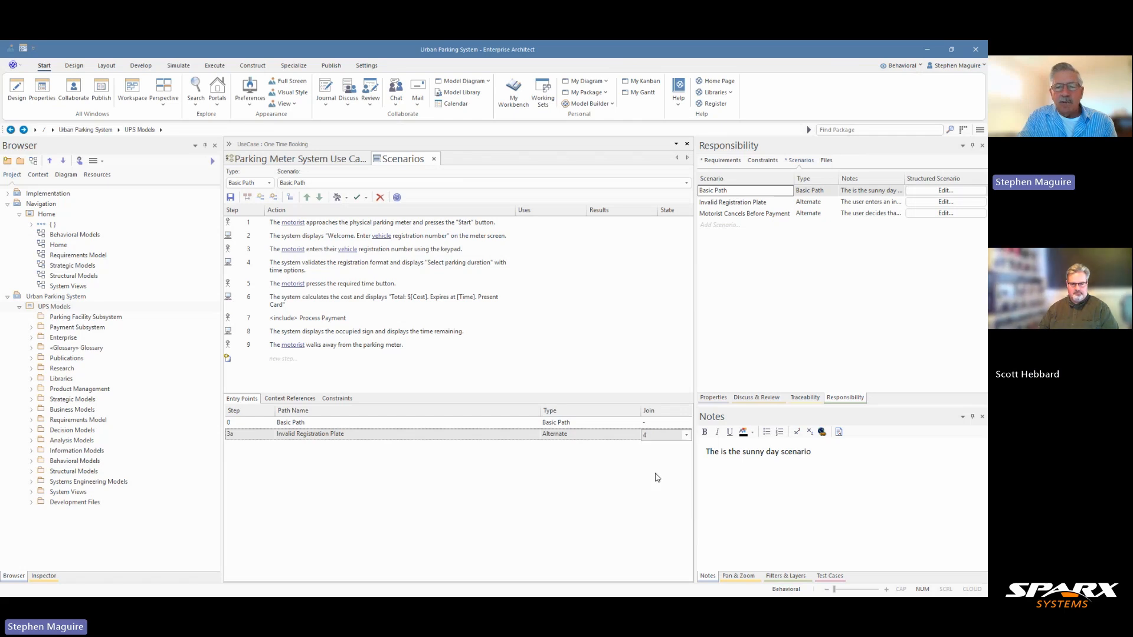
left_click(432, 470)
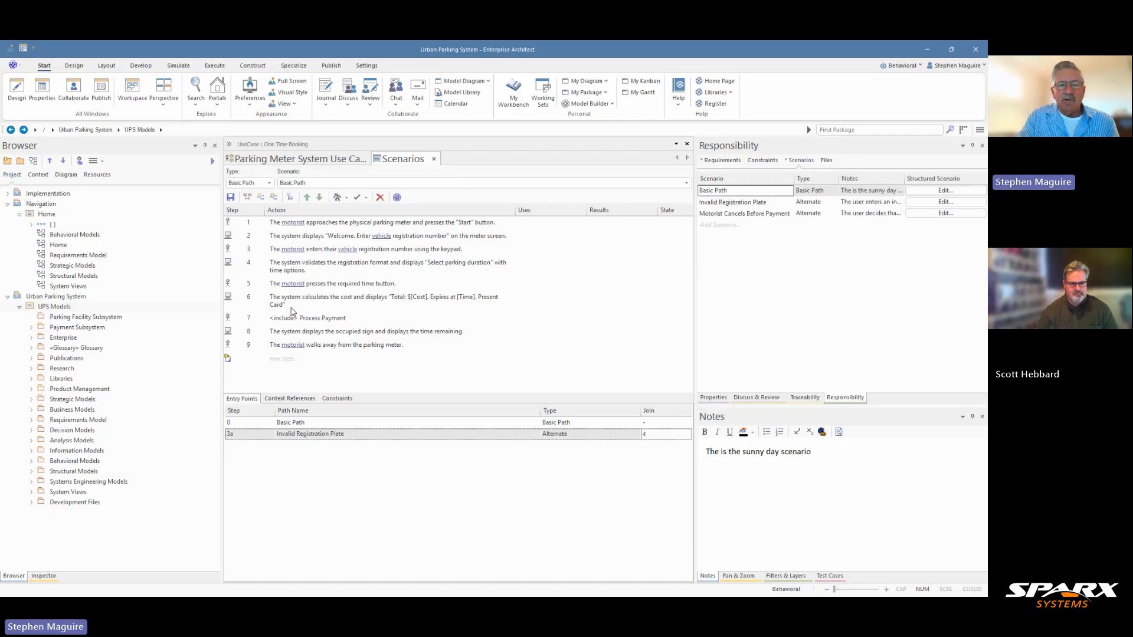
Step: Attach Motorist Cancels Before Payment as an alternate path to step 6 of the Basic Path, where the system calculates the cost
left_click(310, 304)
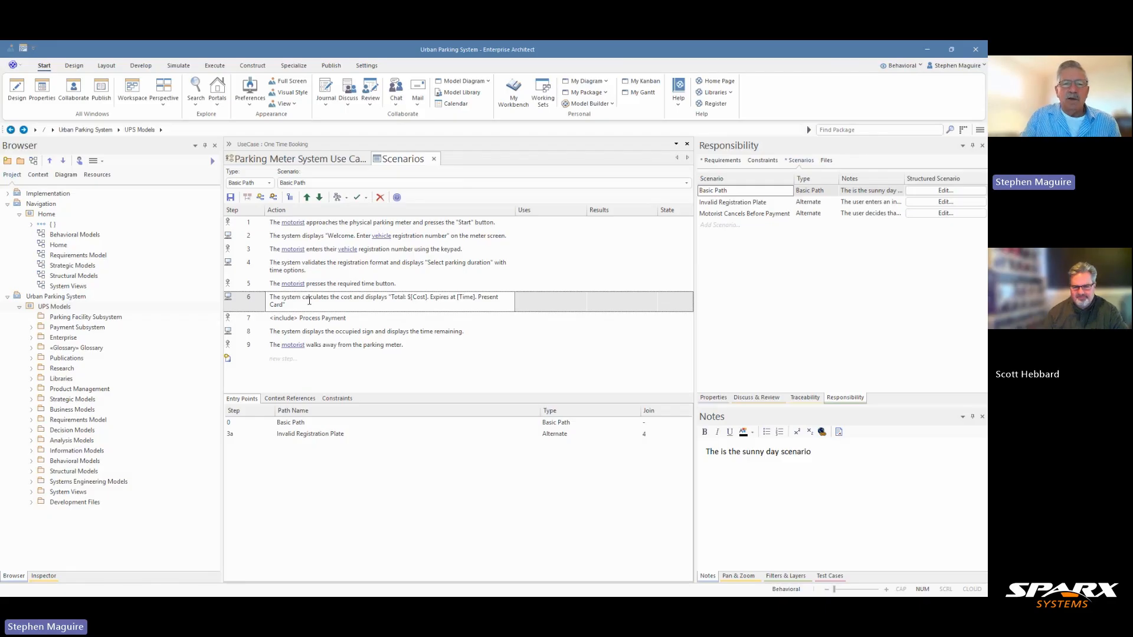
left_click(263, 200)
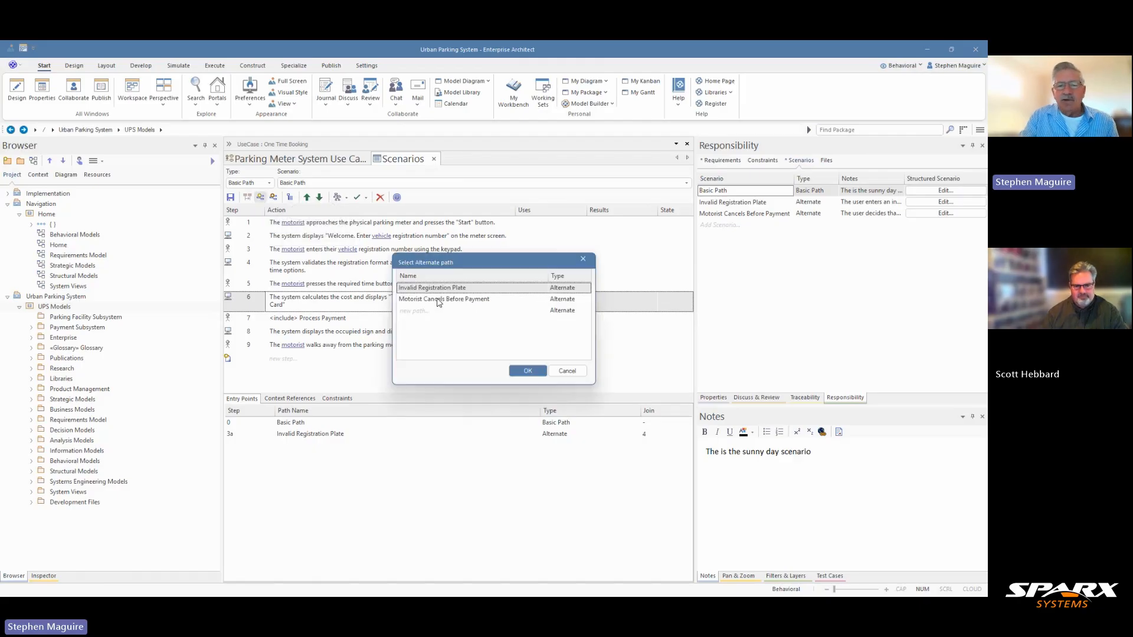
left_click(442, 301)
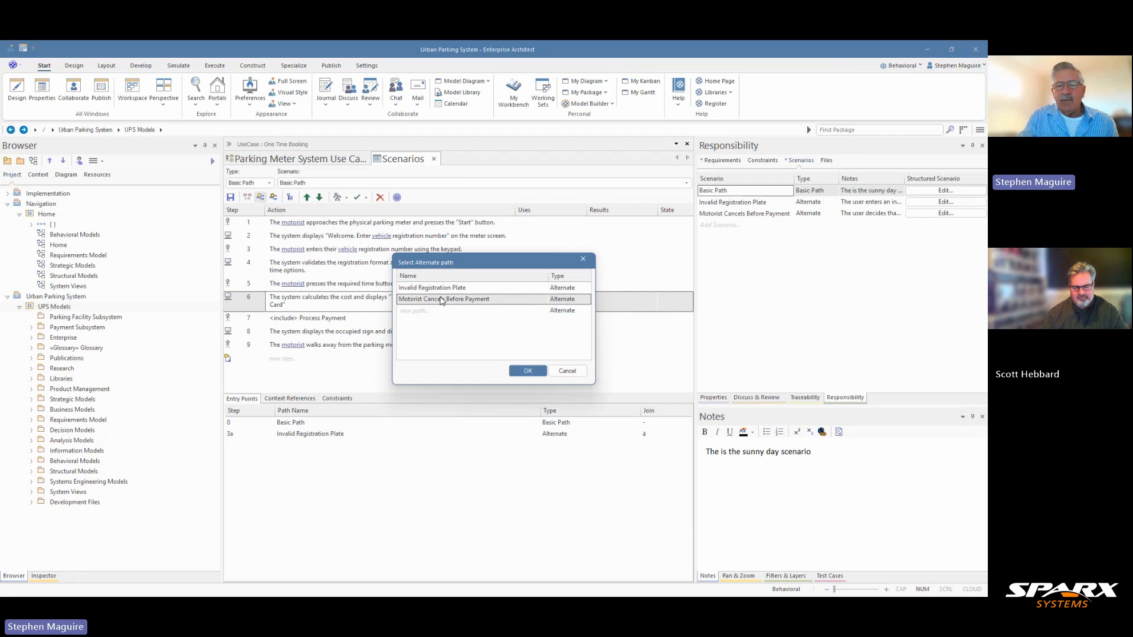
left_click(528, 371)
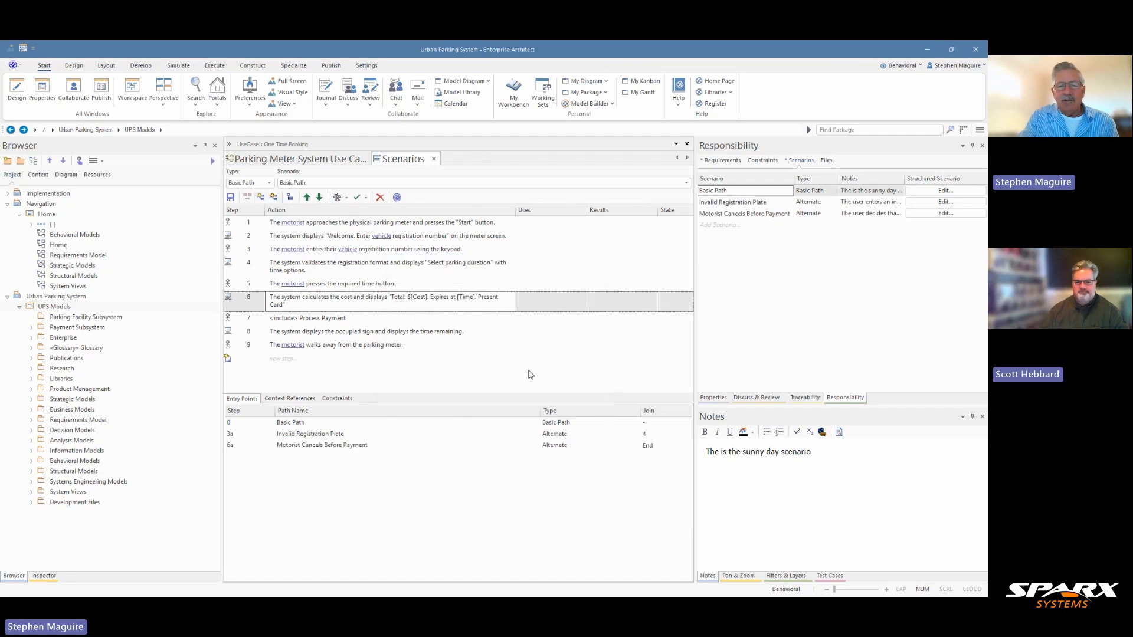
Step: Set the Motorist Cancels Before Payment path to rejoin the Basic Path at step 9 and save the scenario
left_click(652, 450)
left_click(688, 447)
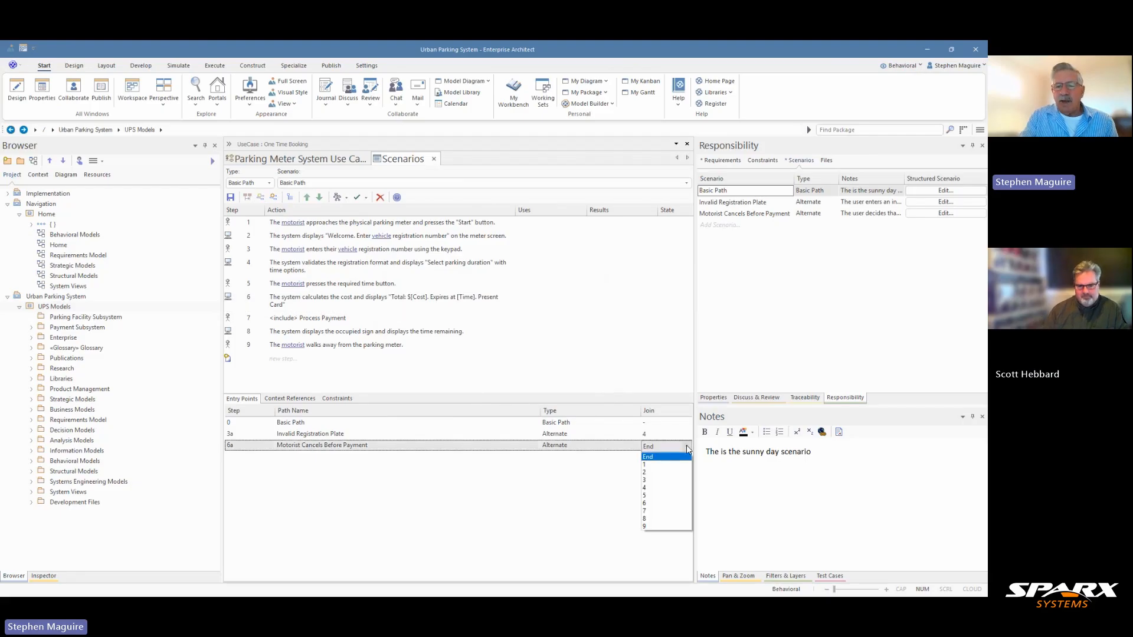
left_click(652, 527)
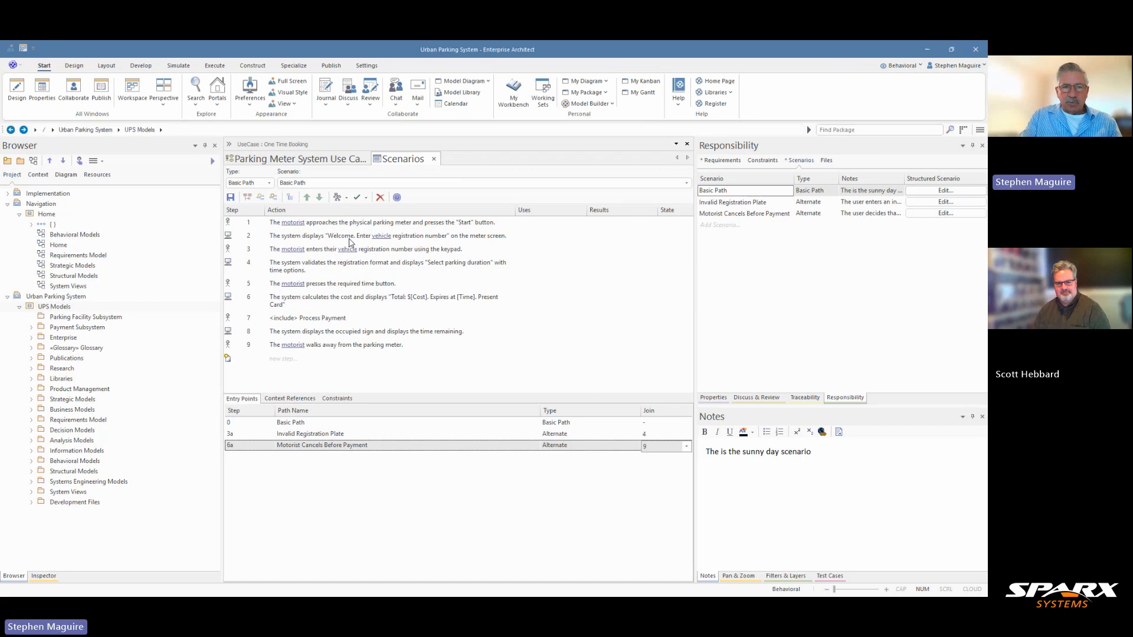
left_click(232, 199)
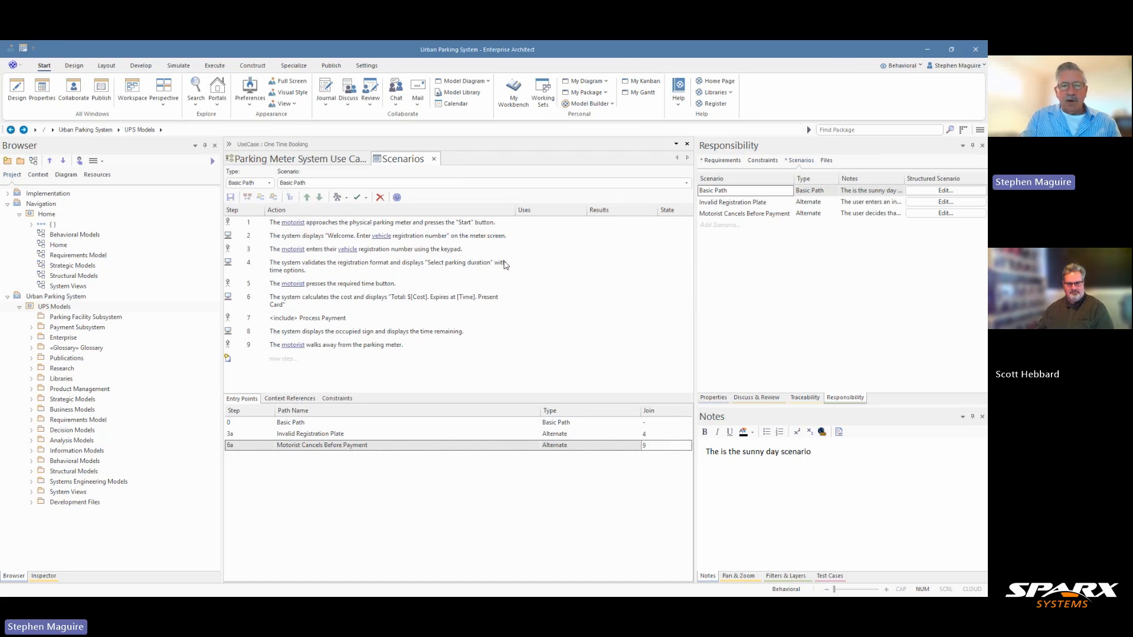
Step: Review the context references of the One Time Booking use case, widening the scenario area and the comment column to read the related requirements
left_click(287, 399)
left_click(242, 400)
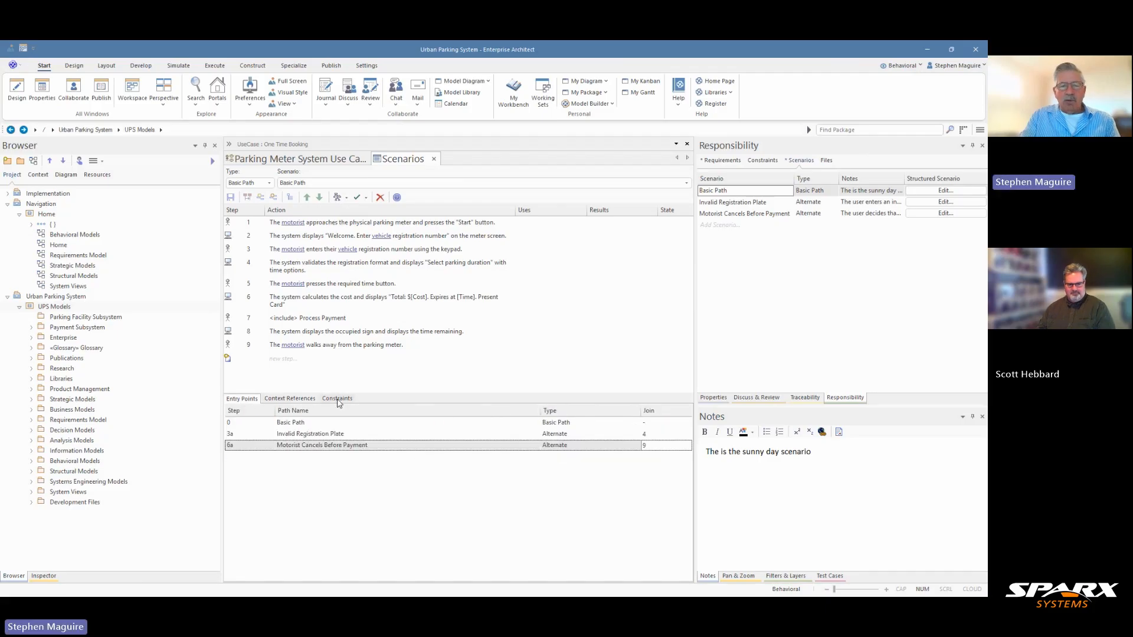
left_click(284, 399)
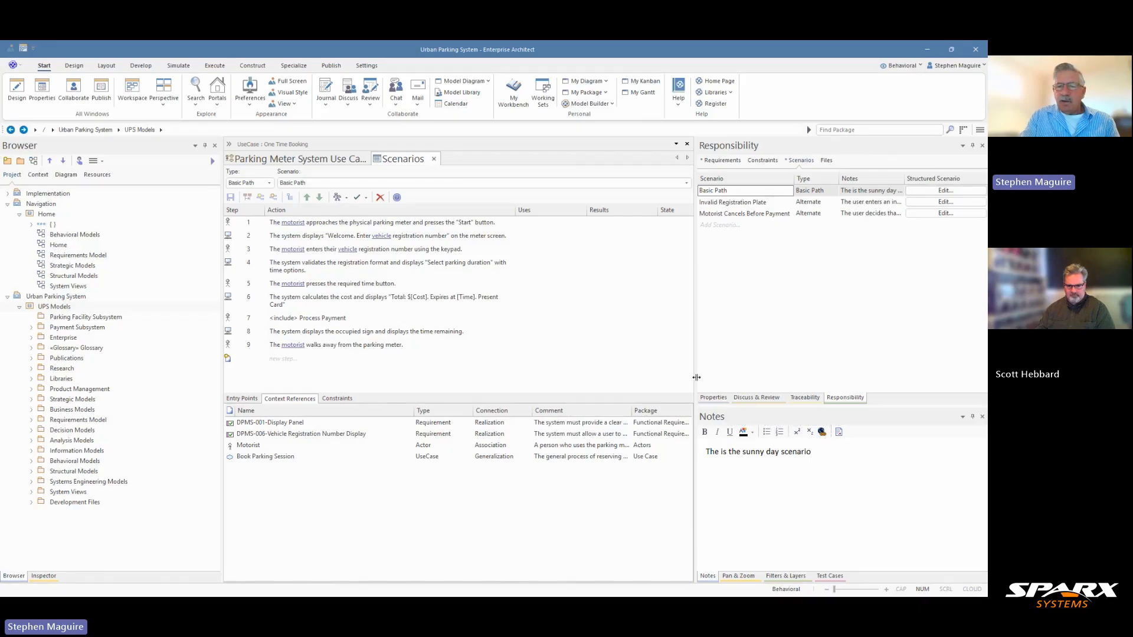
left_click_drag(695, 381, 901, 333)
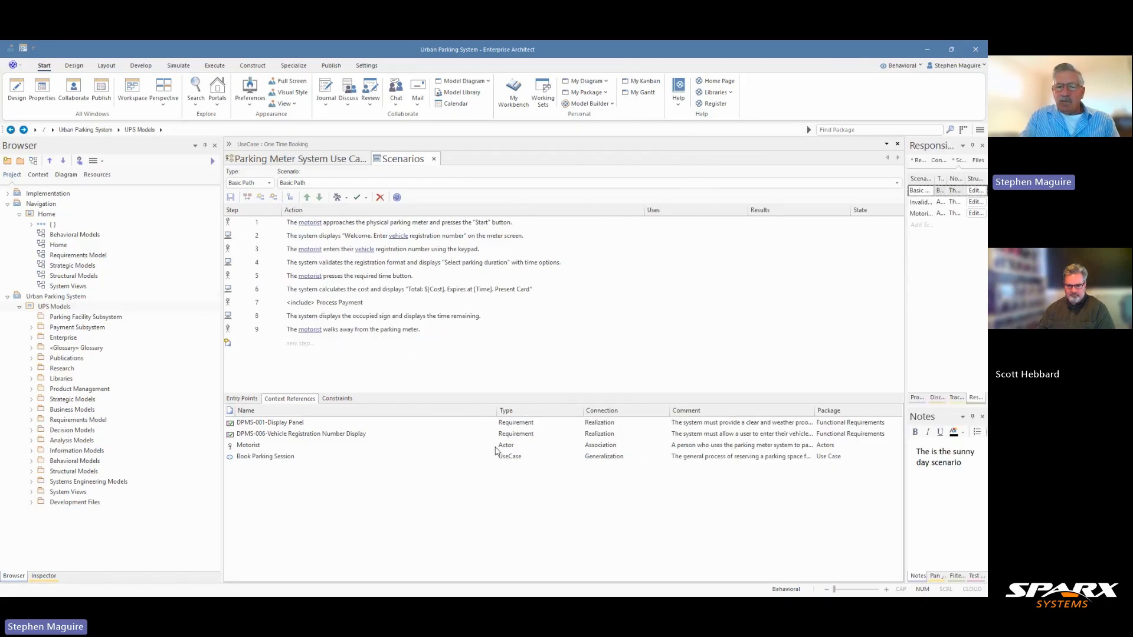
left_click_drag(494, 412, 401, 412)
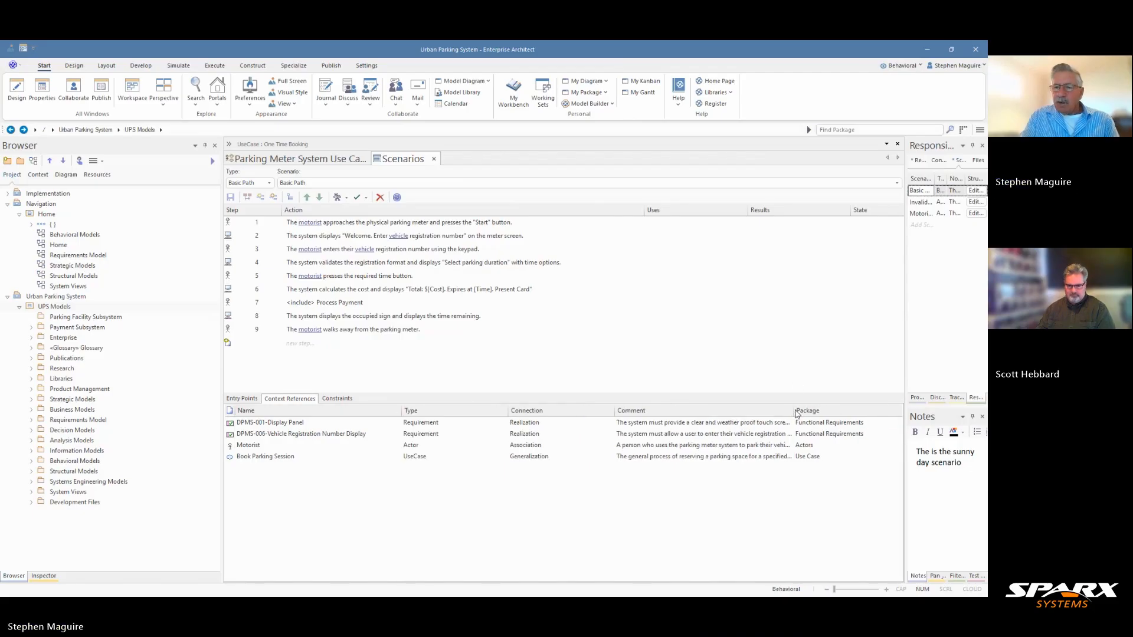
left_click_drag(796, 412, 838, 413)
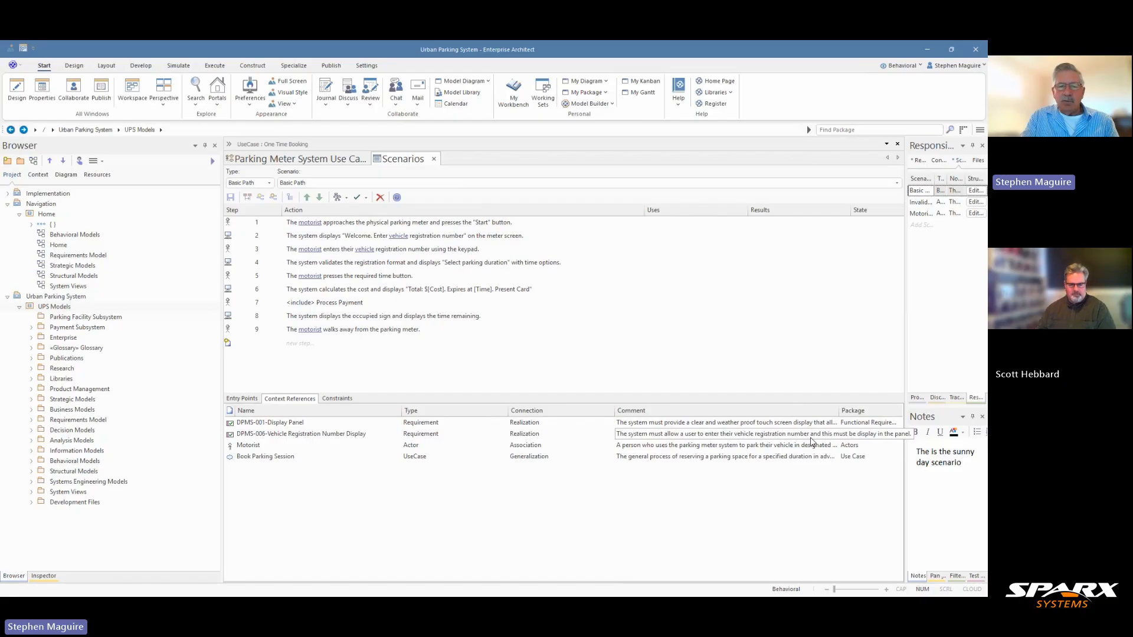
left_click(635, 424)
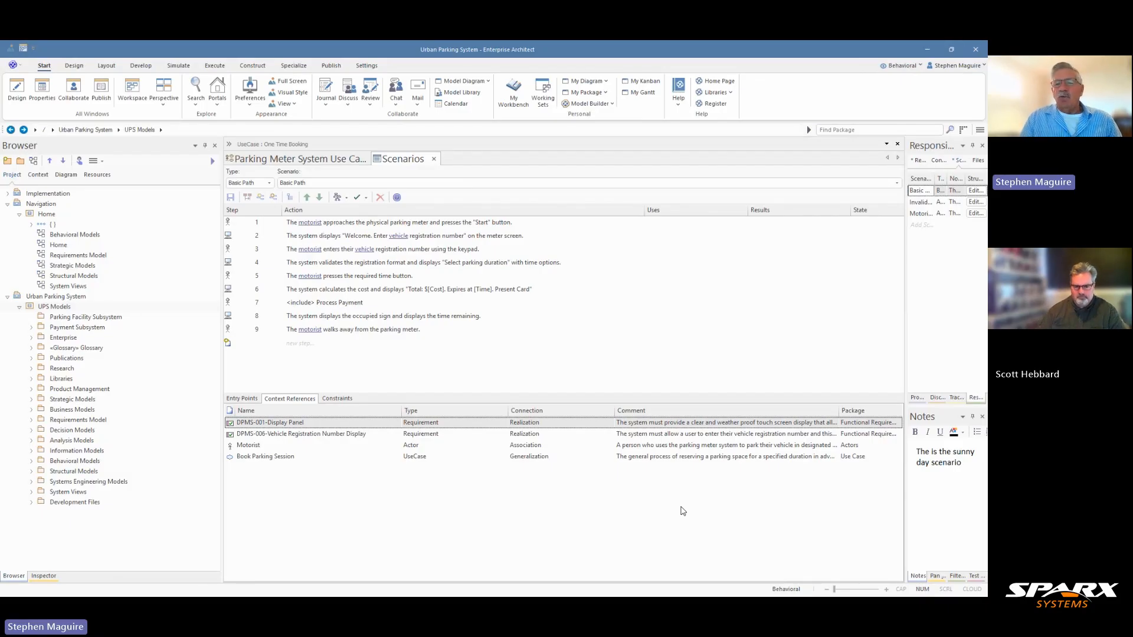
Step: Generate an Activity diagram from the One Time Booking structured scenario
left_click(302, 248)
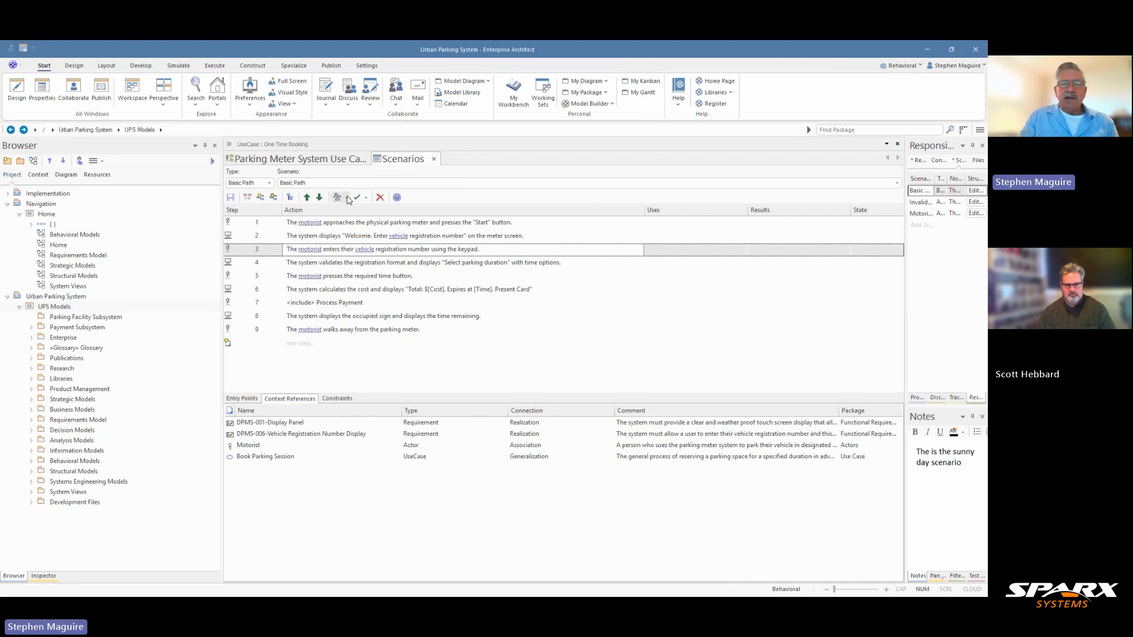
left_click(346, 199)
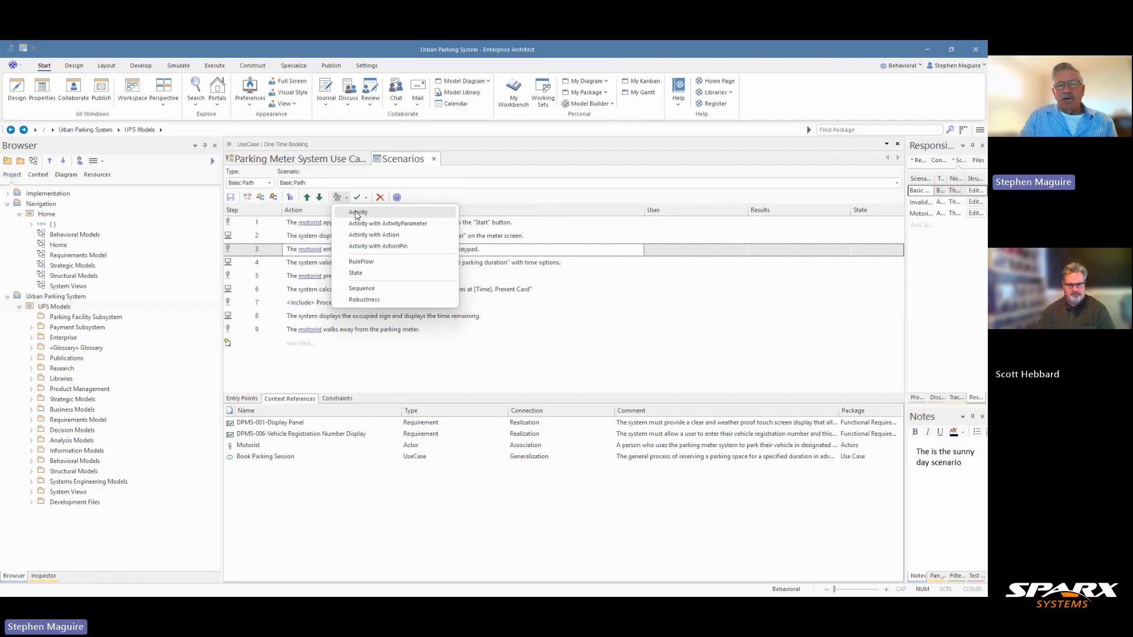
left_click(348, 199)
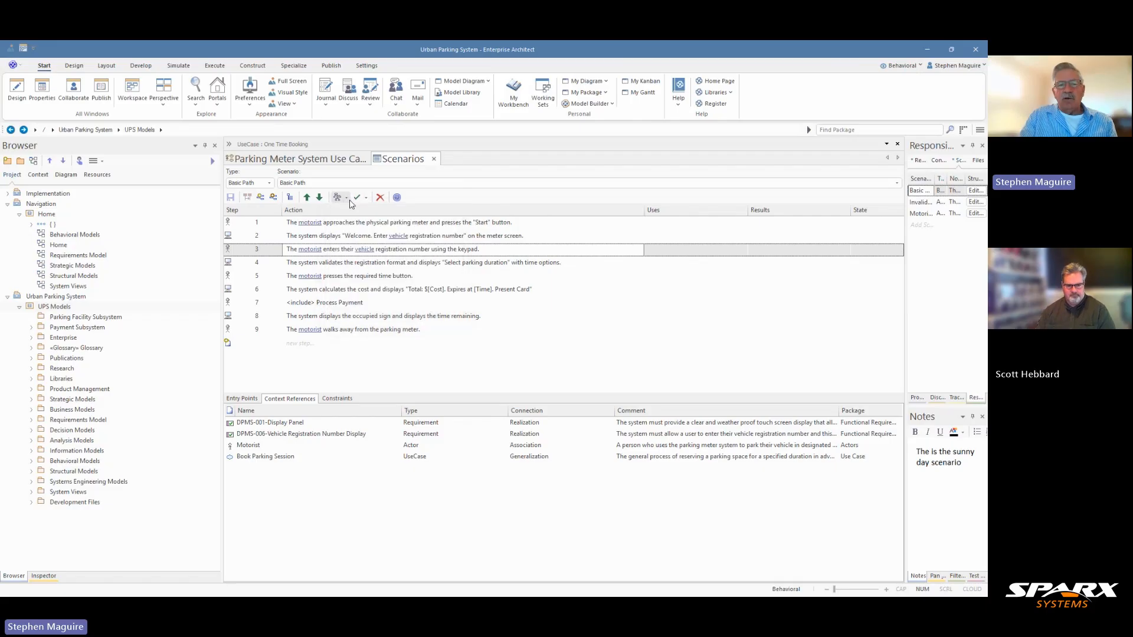
left_click(348, 199)
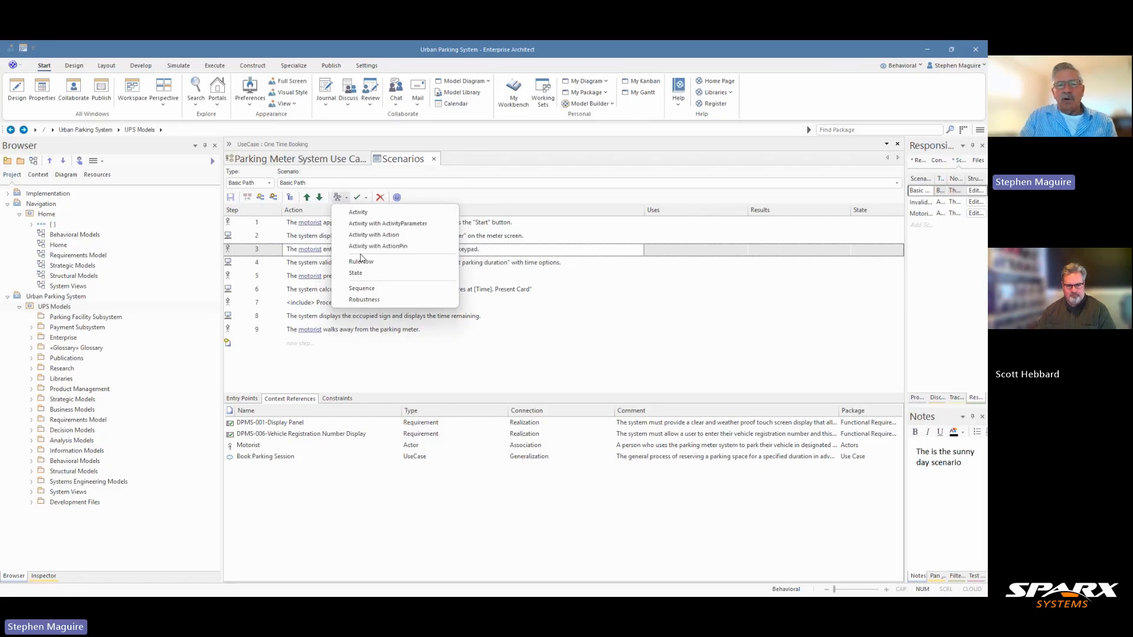
left_click(357, 212)
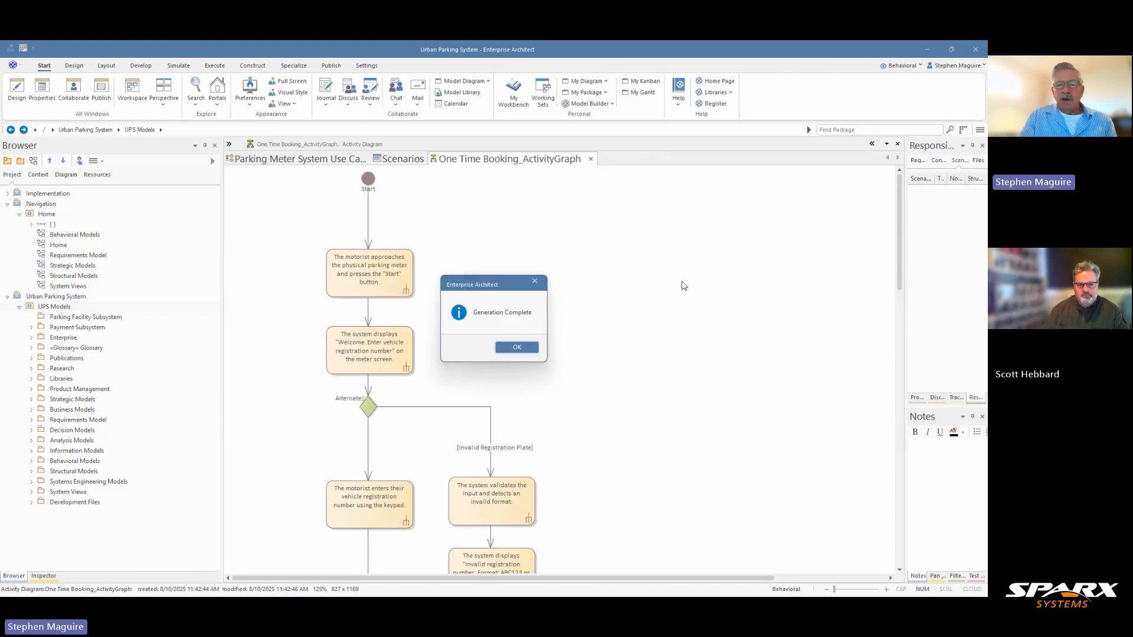
left_click(516, 348)
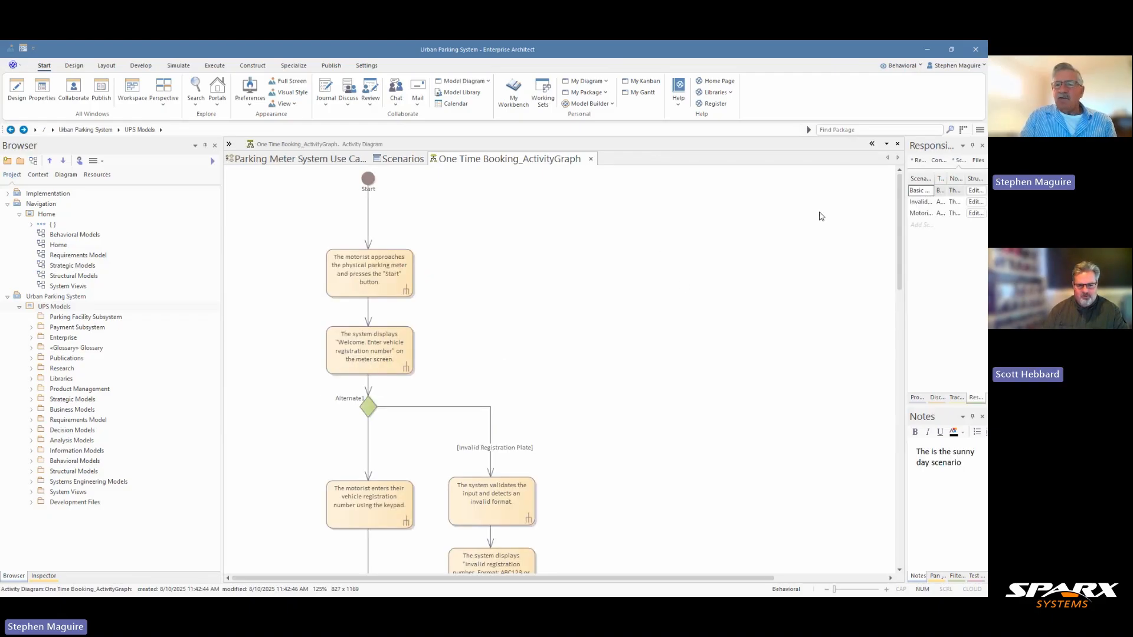
Step: Examine the generated activity diagram from start to end, including its first two actions and the Invalid Registration Plate branch
left_click_drag(897, 220, 897, 405)
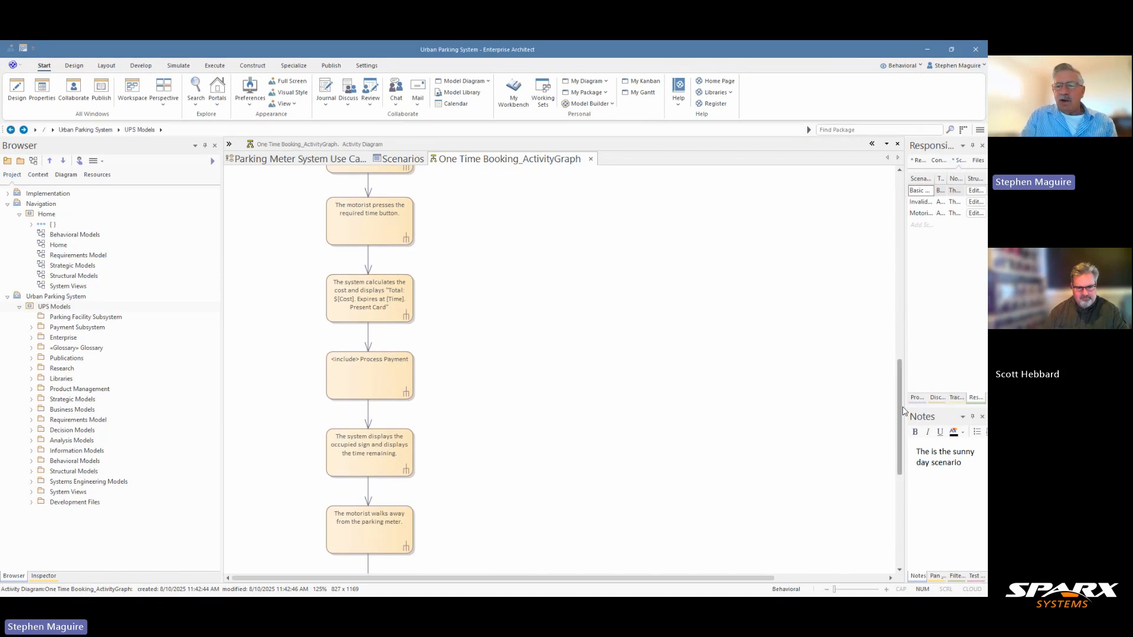
left_click_drag(901, 419, 874, 237)
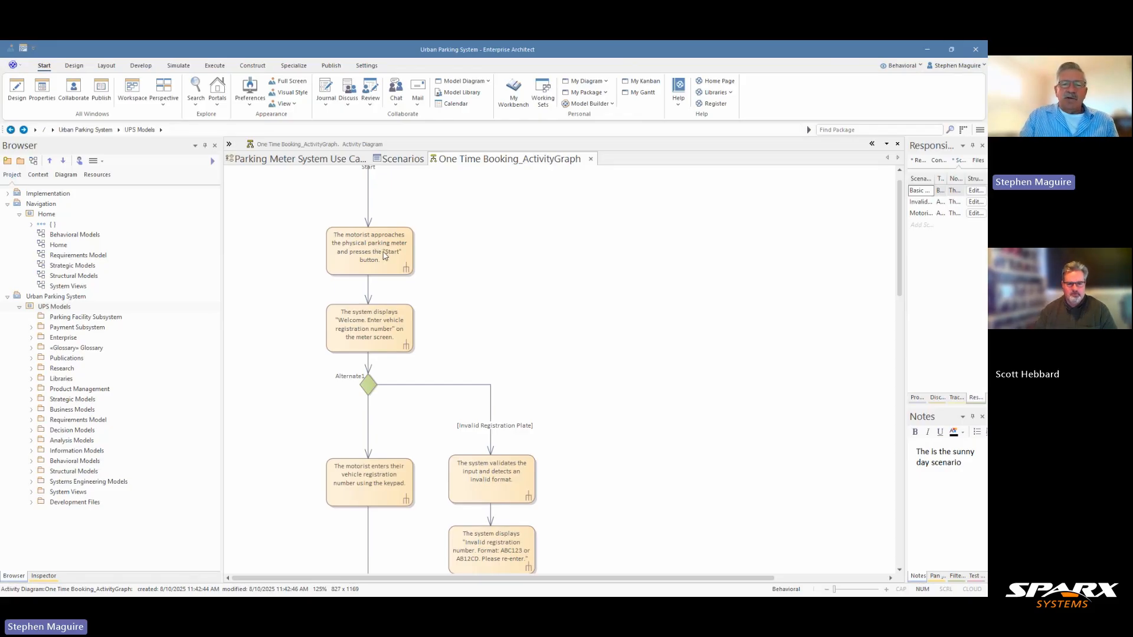
left_click(375, 248)
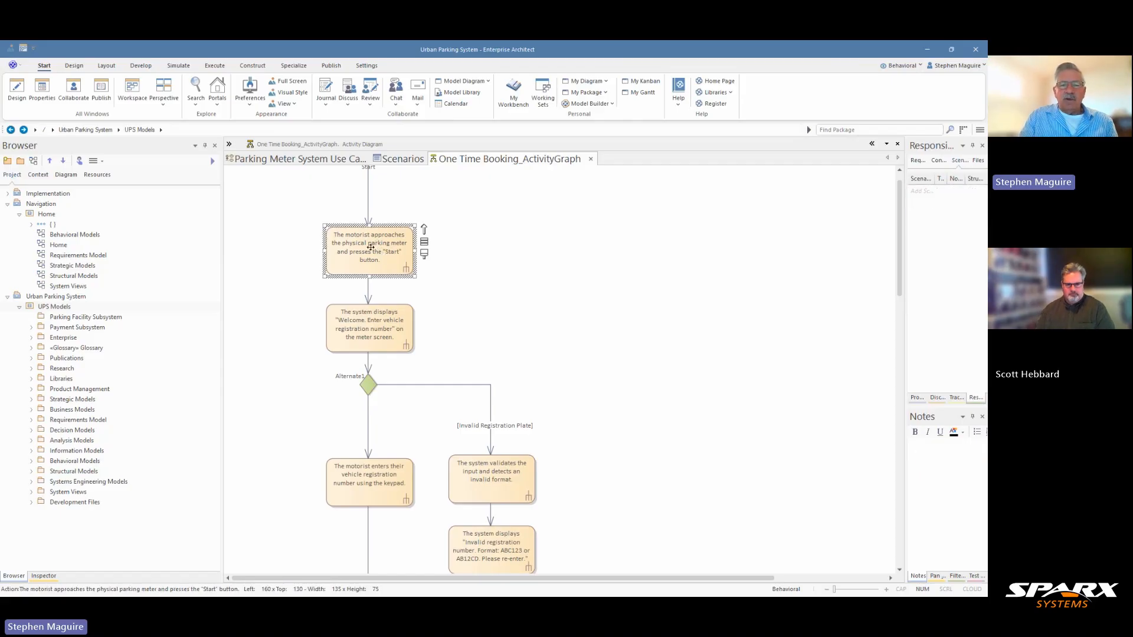
left_click(377, 338)
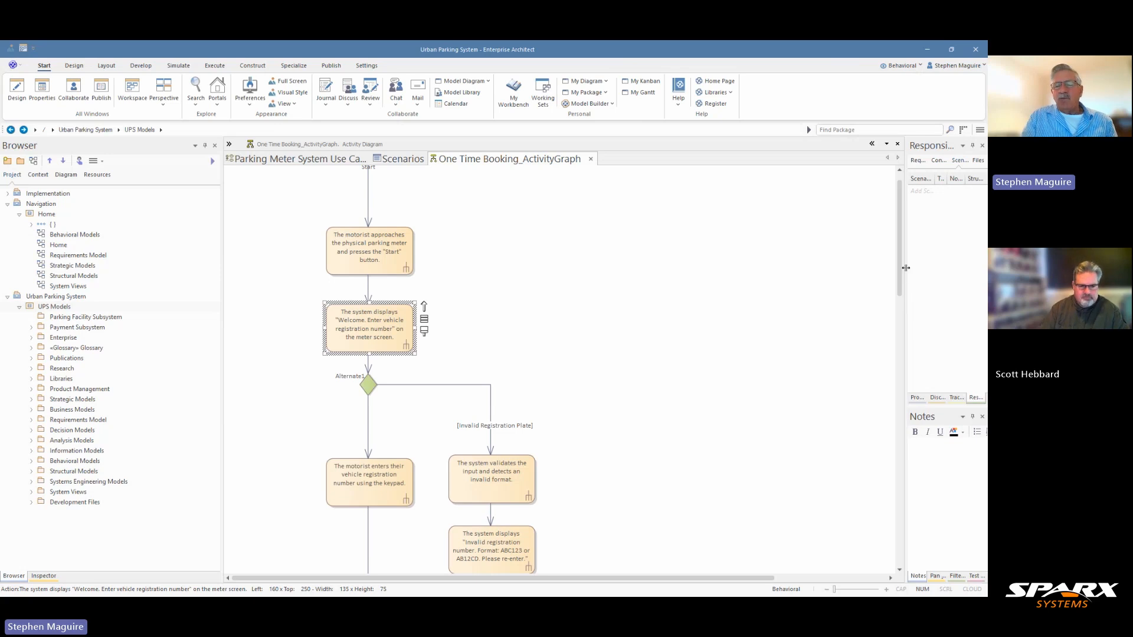
left_click_drag(905, 268, 746, 268)
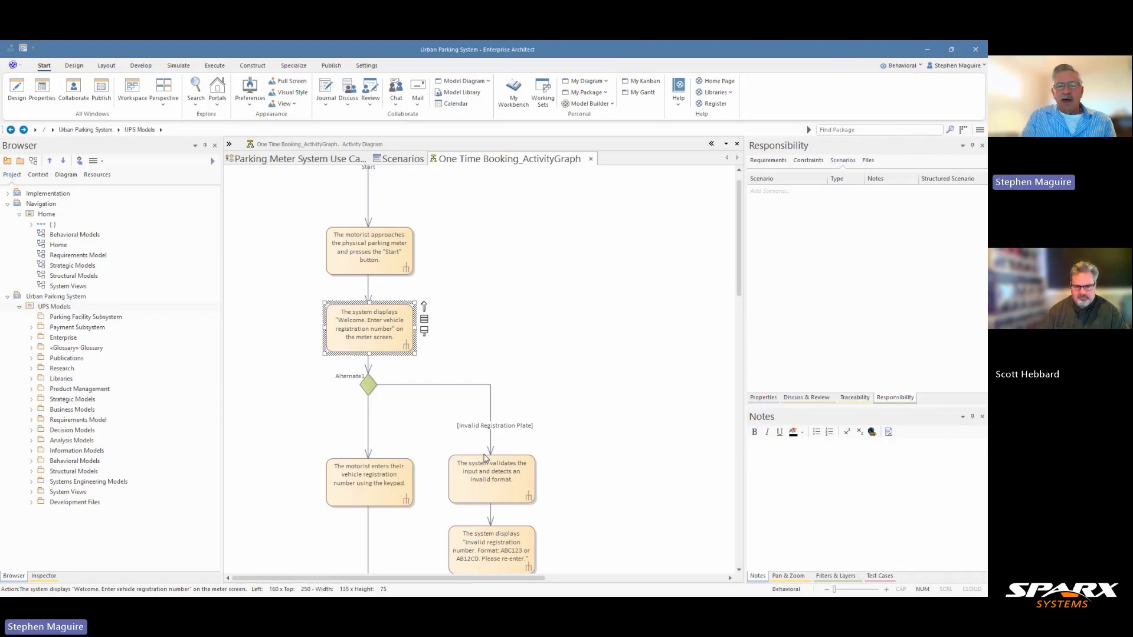
mouse_move(741, 282)
left_mouse_down()
mouse_move(739, 298)
mouse_move(737, 275)
left_mouse_up()
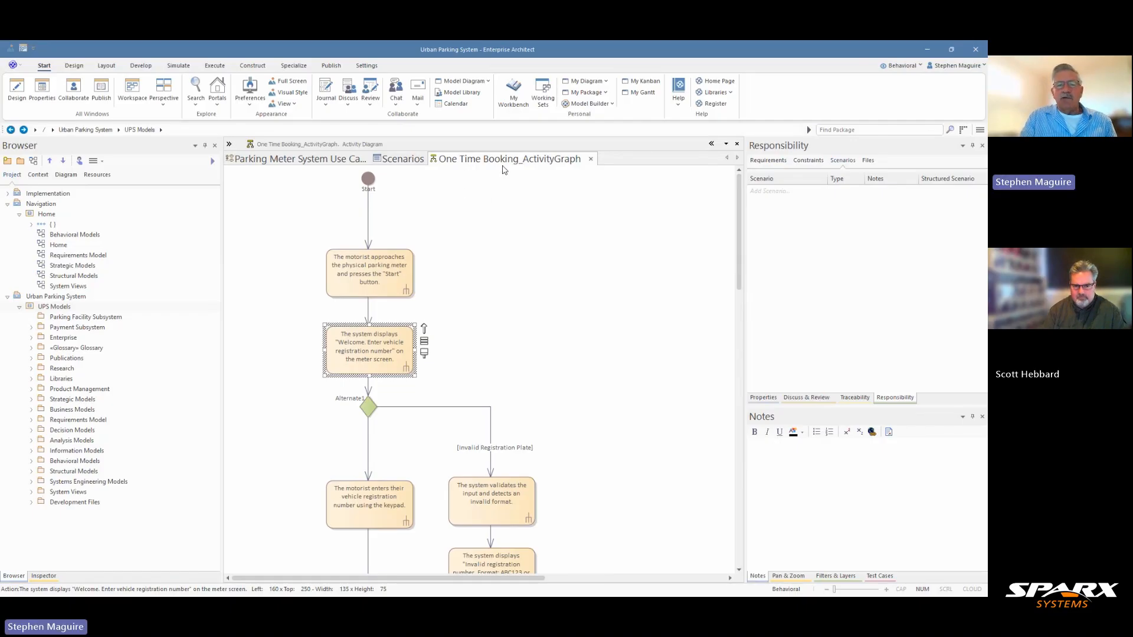
Step: Reselect the One Time Booking use case in the Parking Meter use case diagram and view its structured scenario
left_click(414, 161)
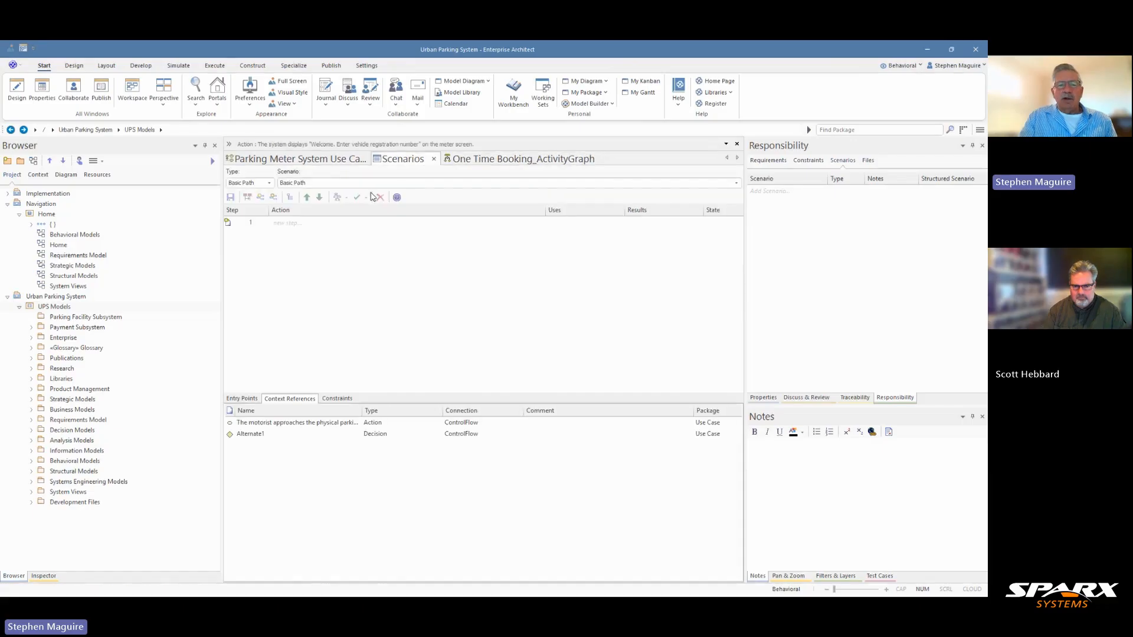
left_click(313, 158)
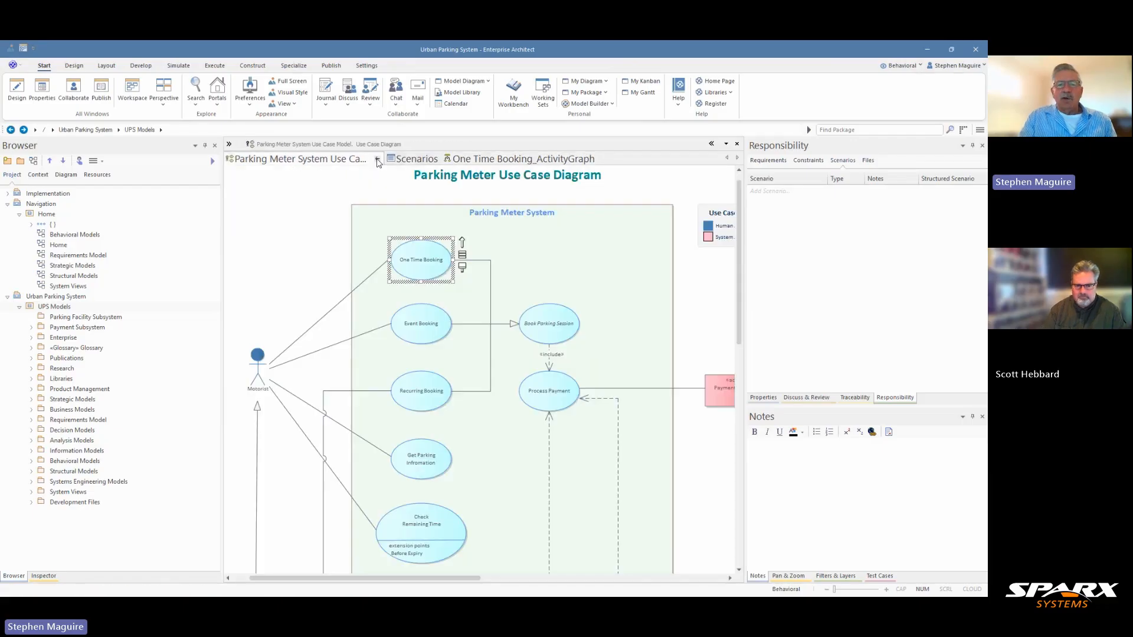
left_click(413, 162)
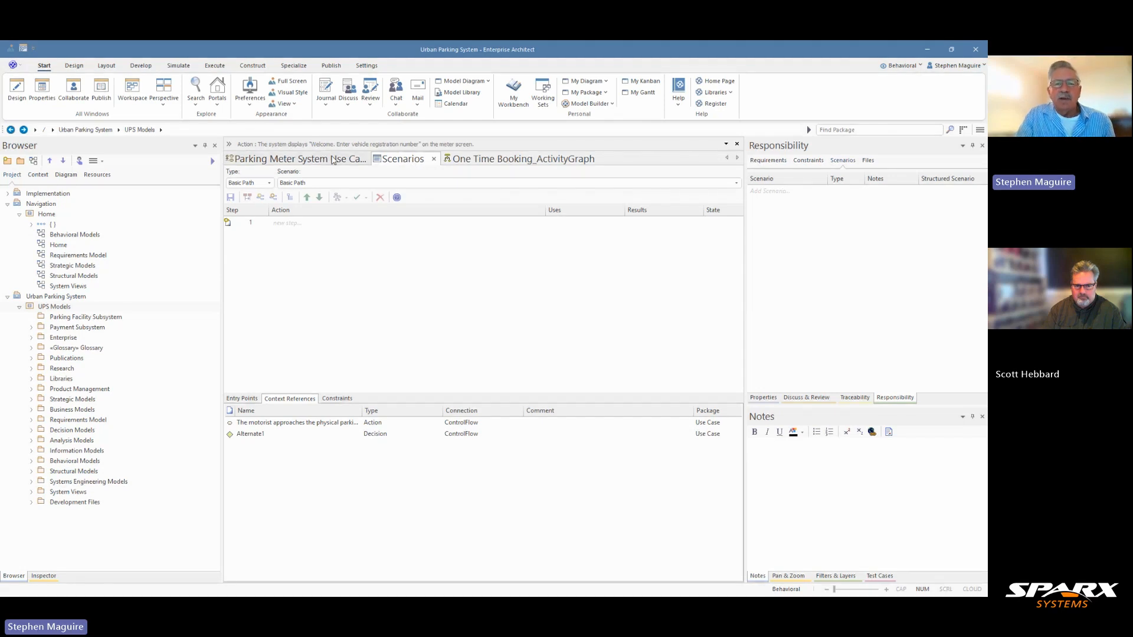
left_click(322, 160)
left_click(428, 265)
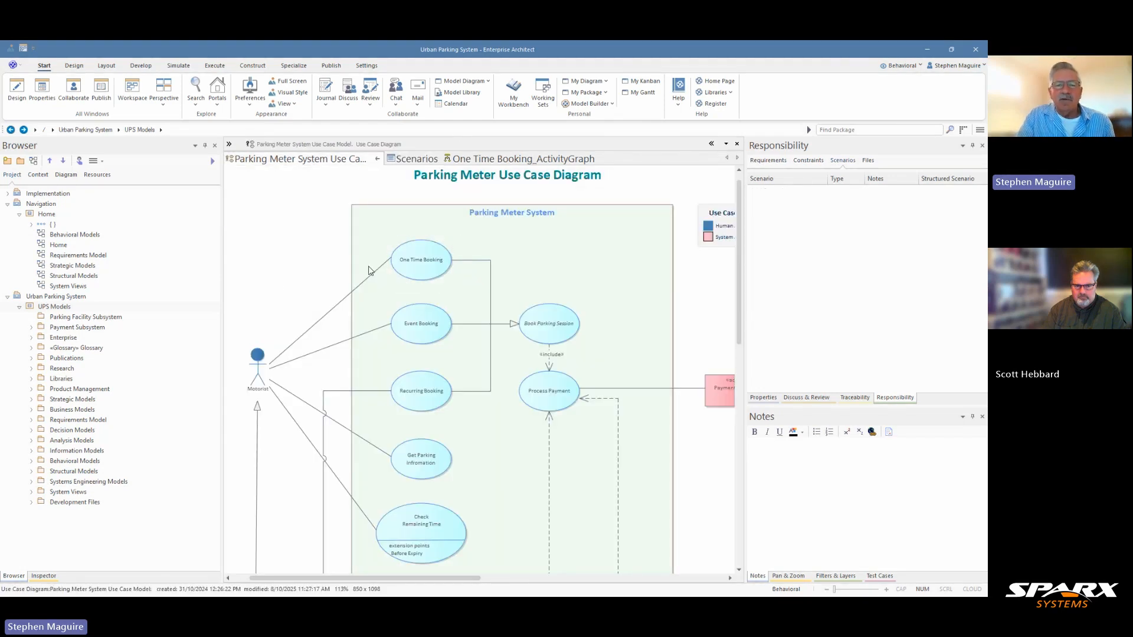
left_click(415, 160)
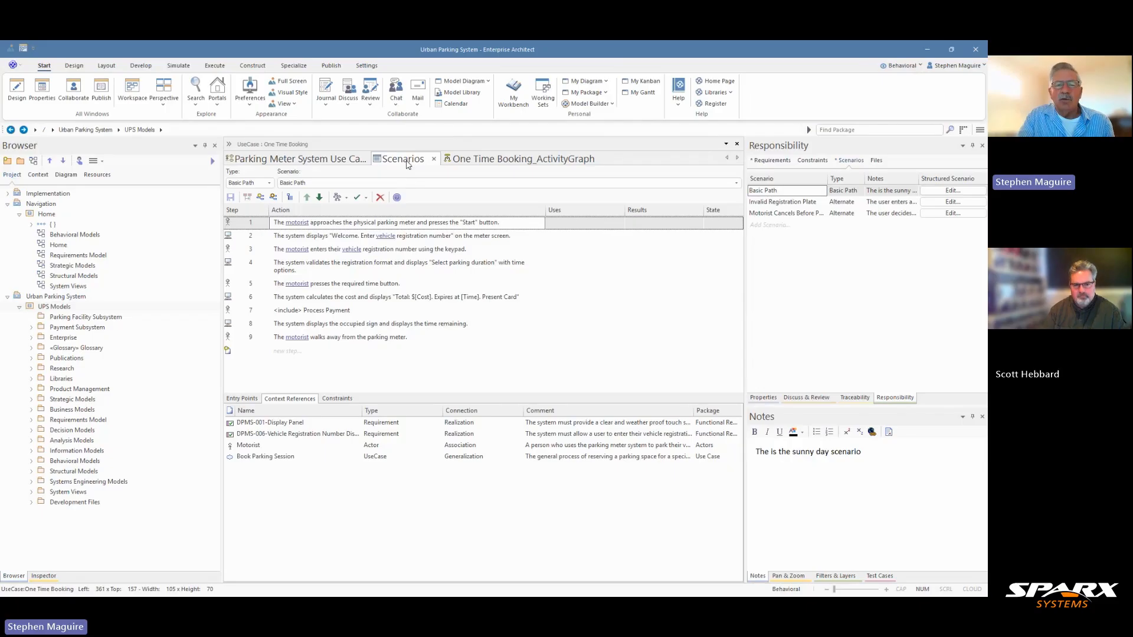
Step: Check the structured scenarios of the Recurring Booking and Event Booking use cases from the use case diagram
left_click(332, 160)
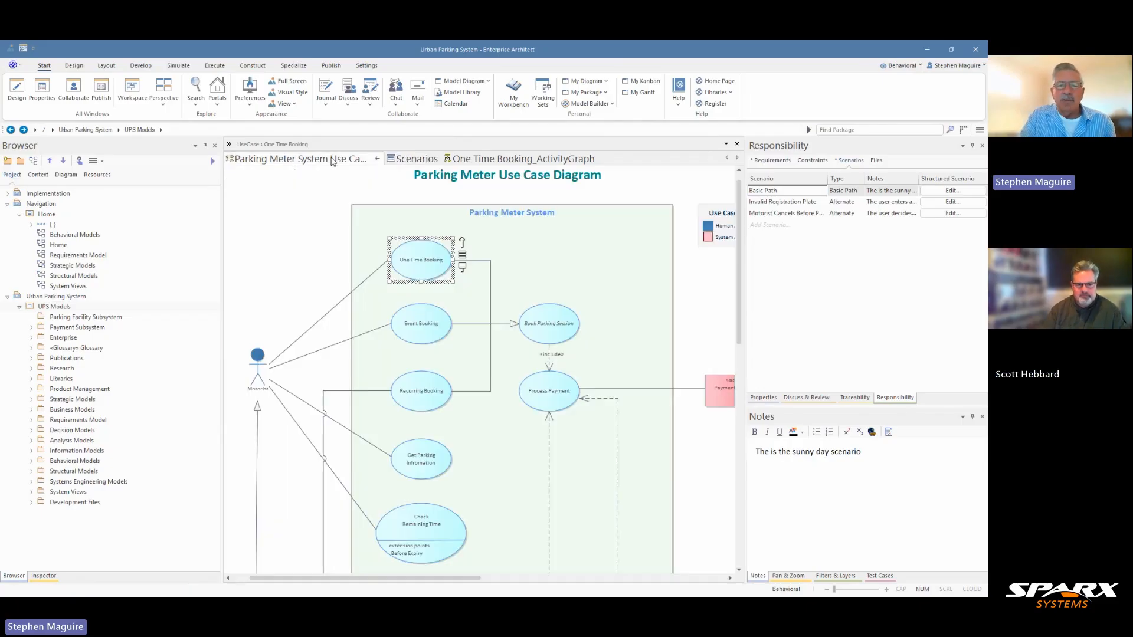
left_click(418, 392)
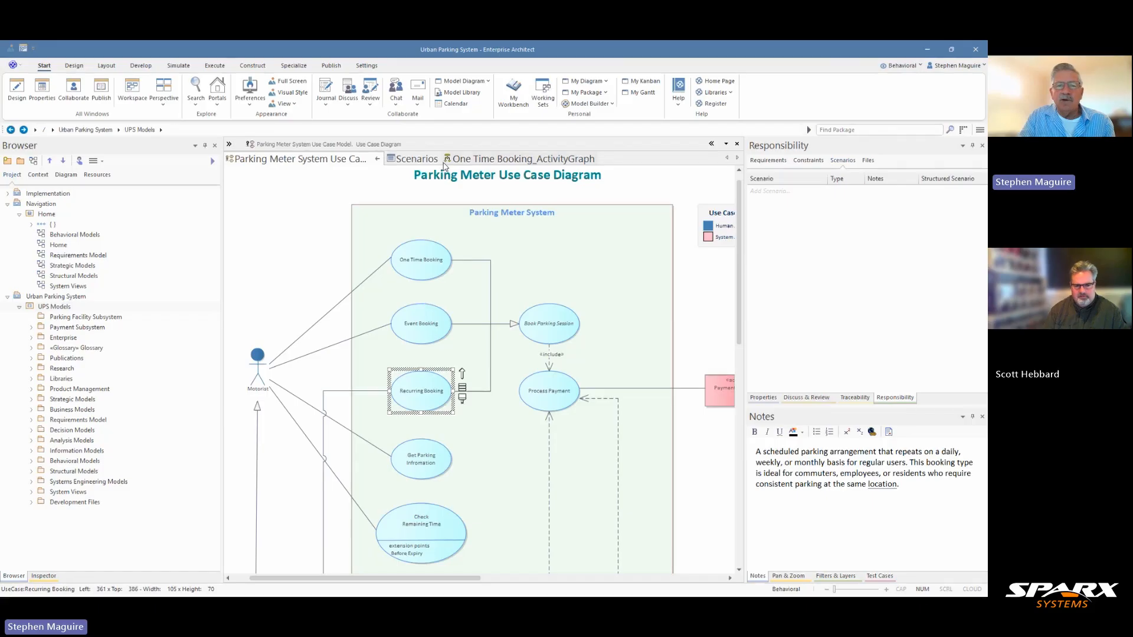
left_click(416, 159)
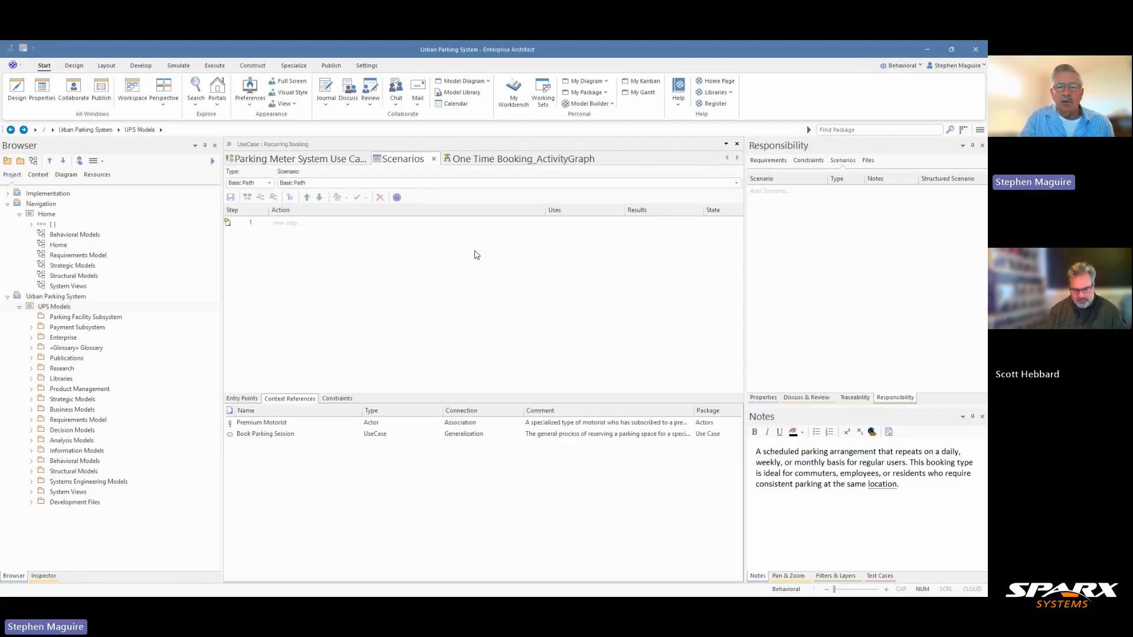
left_click(342, 159)
left_click(426, 326)
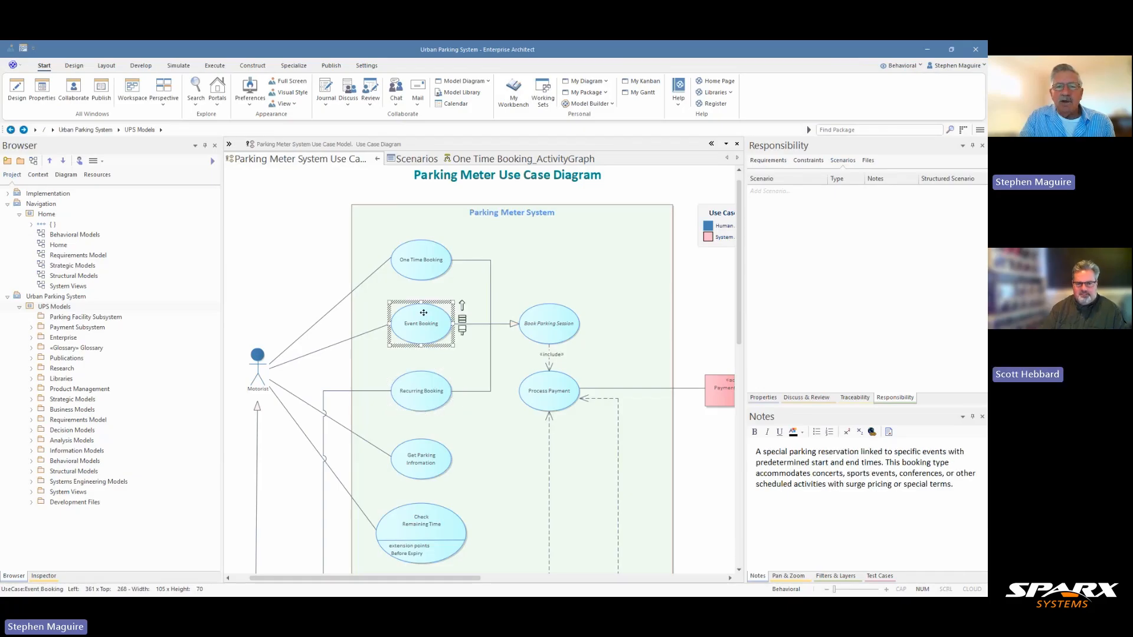
left_click(407, 160)
left_click(334, 162)
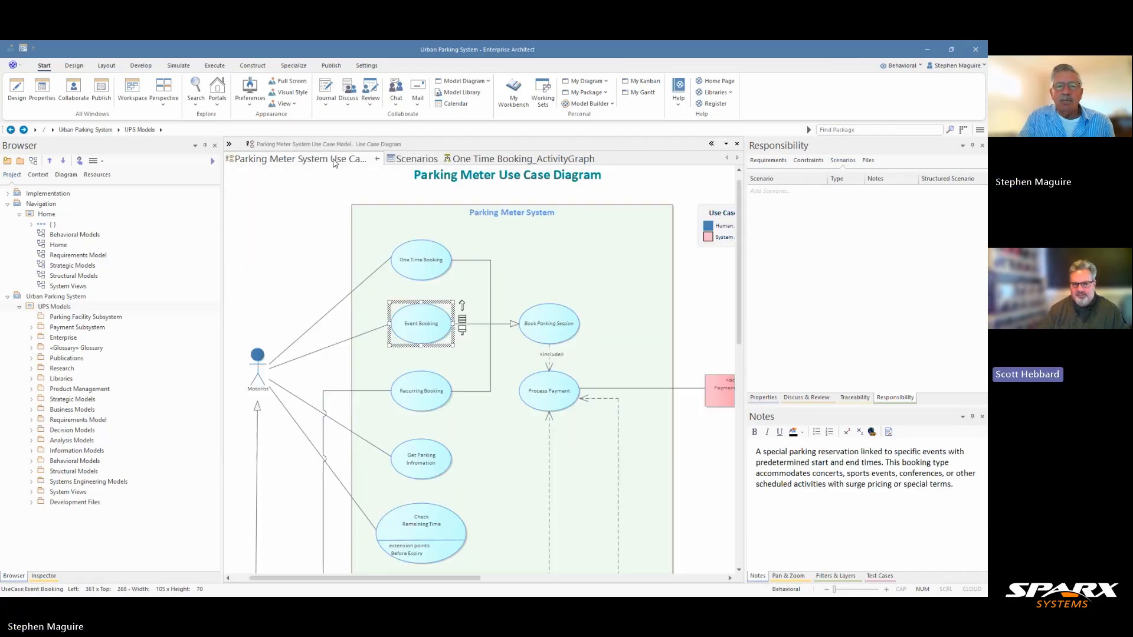
Step: Reselect the One Time Booking use case and examine its Basic Path scenario, including the first step's Uses, Results and State fields
left_click(416, 265)
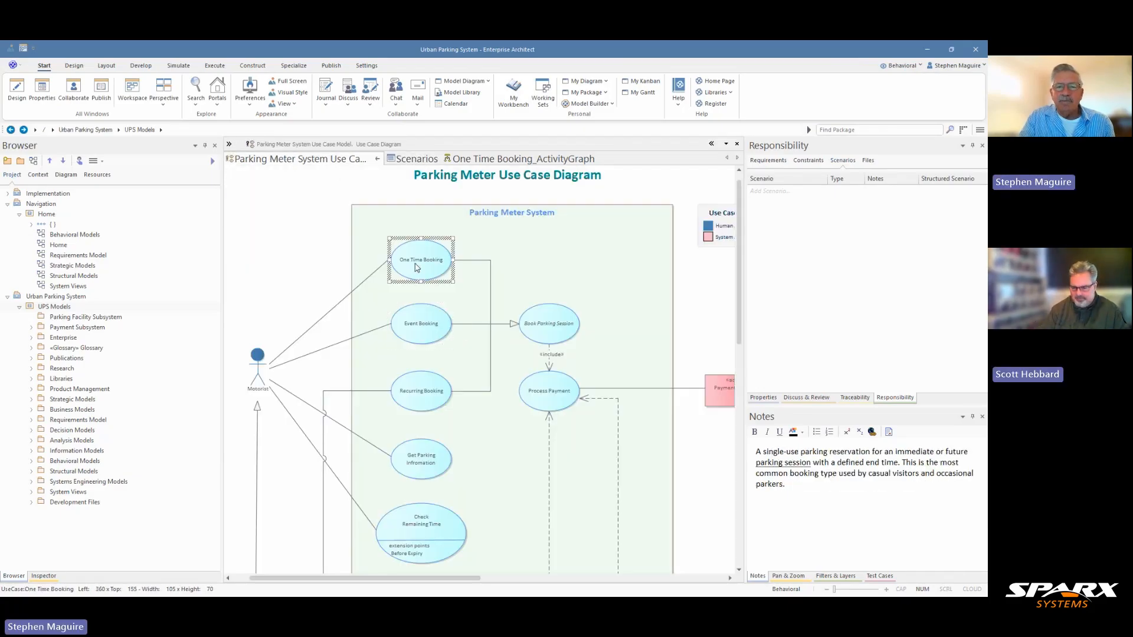
left_click(413, 160)
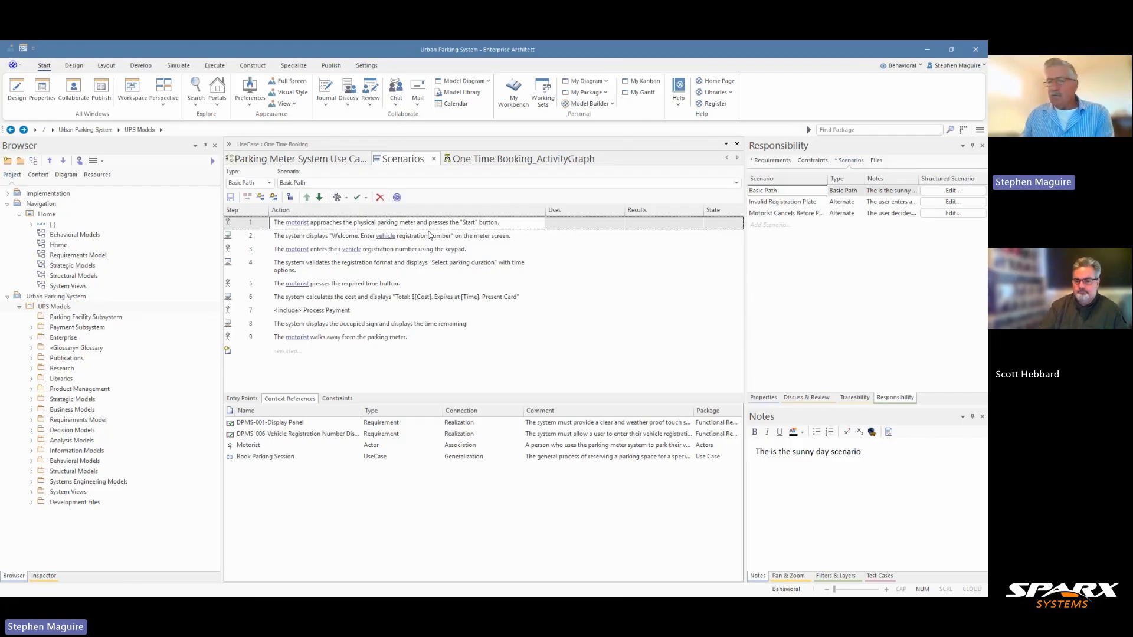
left_click(324, 163)
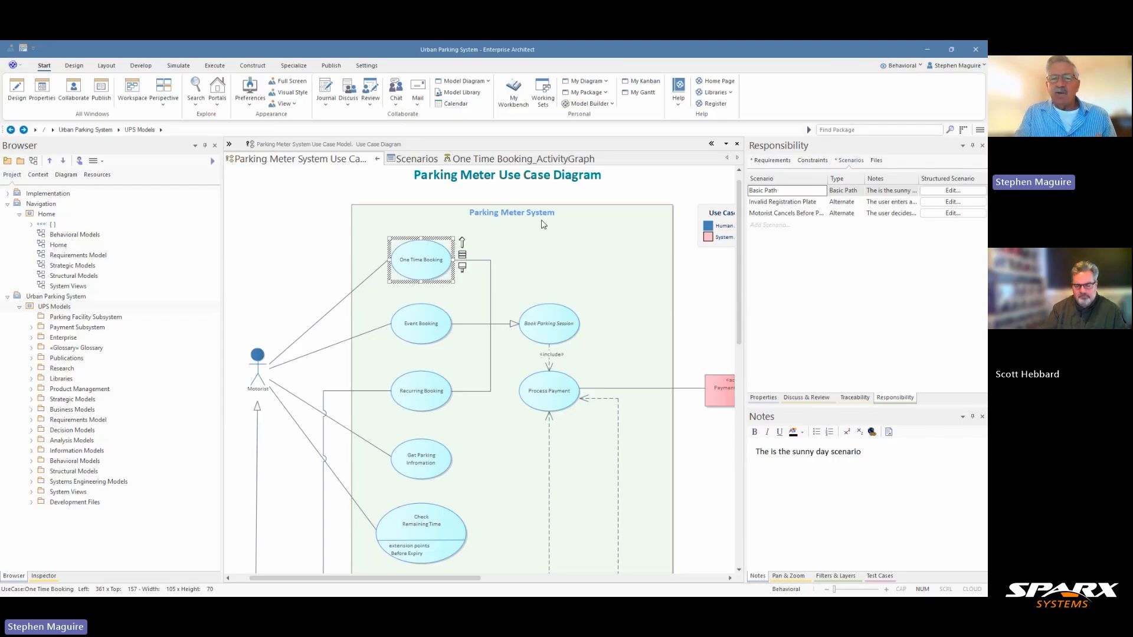
left_click(415, 160)
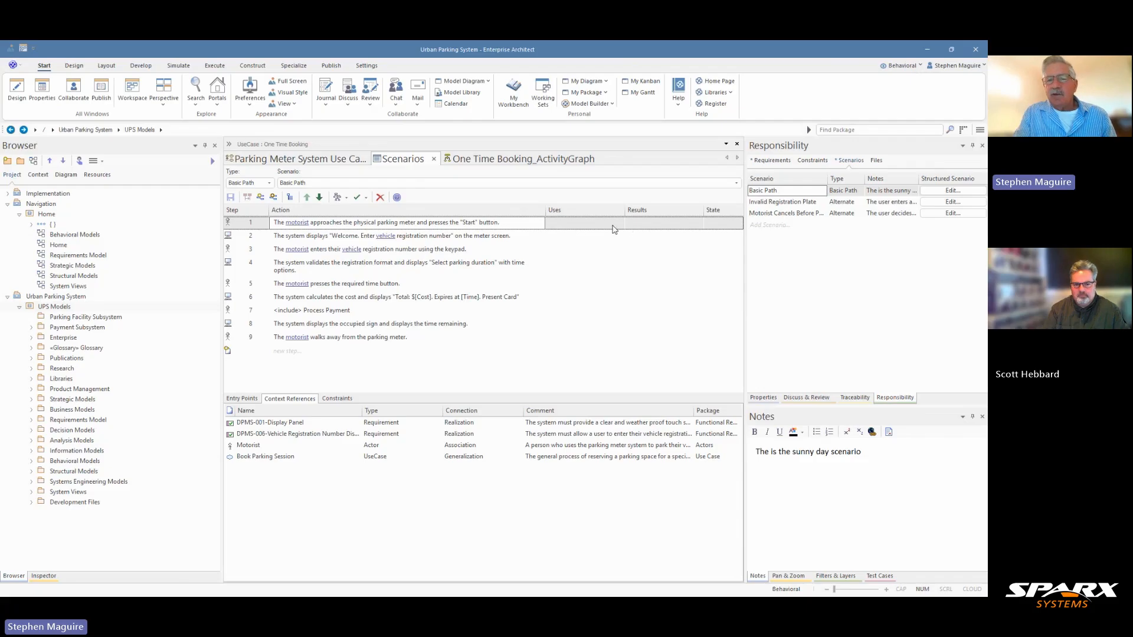
left_click(654, 225)
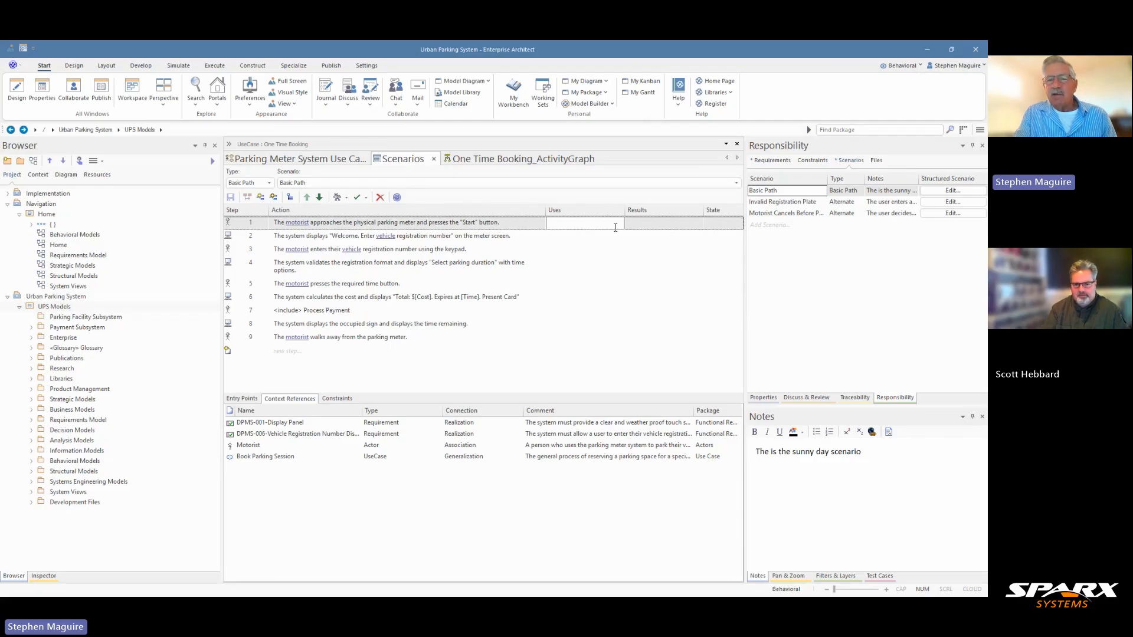
left_click(716, 224)
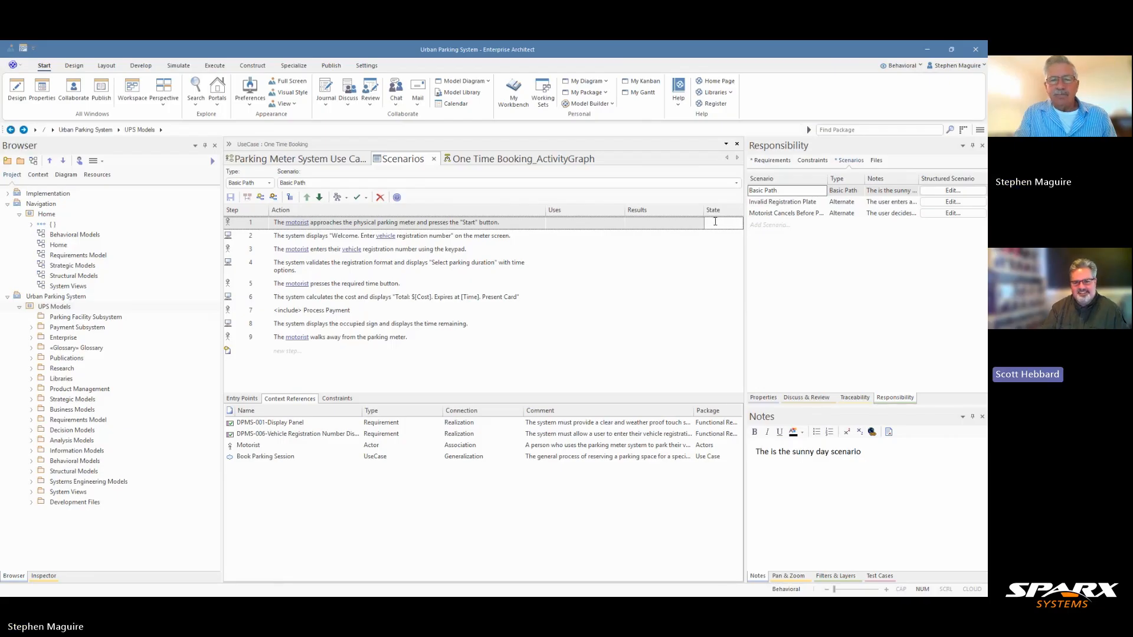
left_click(575, 224)
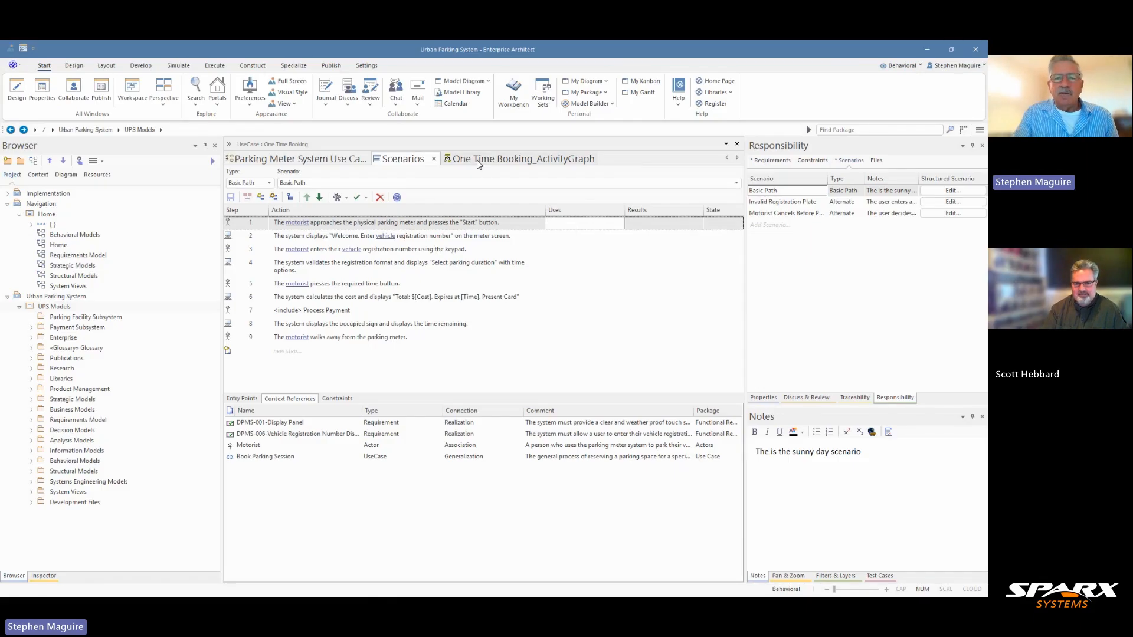
Step: Return to the Parking Meter use case diagram and review its wider set of actors, use cases and external systems
left_click(330, 160)
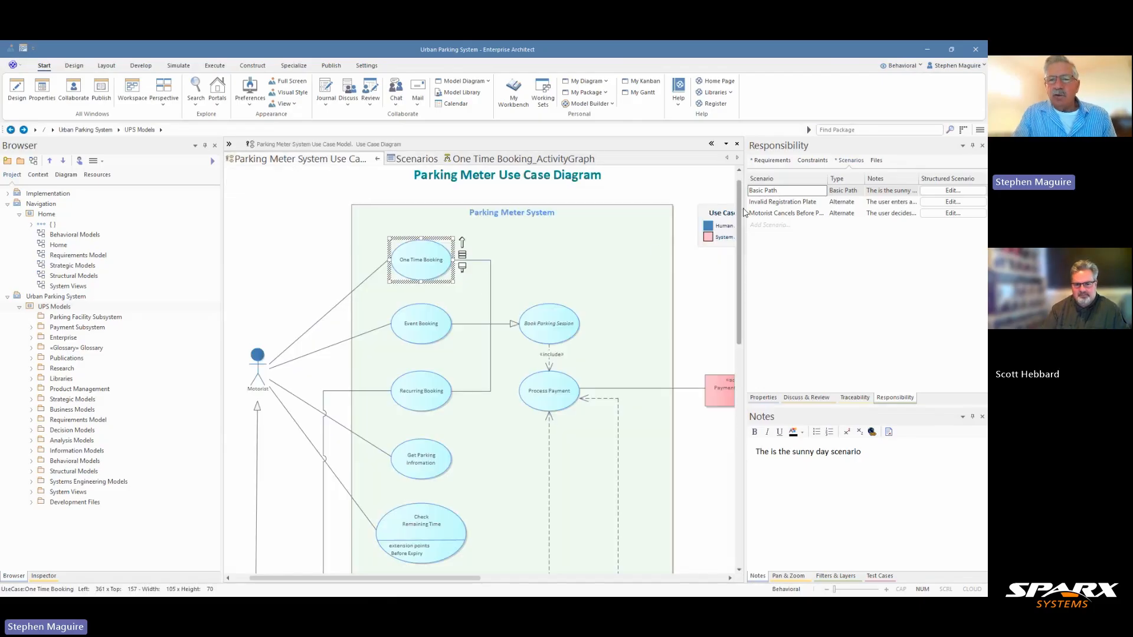
mouse_move(742, 215)
left_mouse_down()
mouse_move(745, 354)
mouse_move(731, 252)
mouse_move(711, 216)
mouse_move(734, 222)
mouse_move(734, 207)
left_mouse_up()
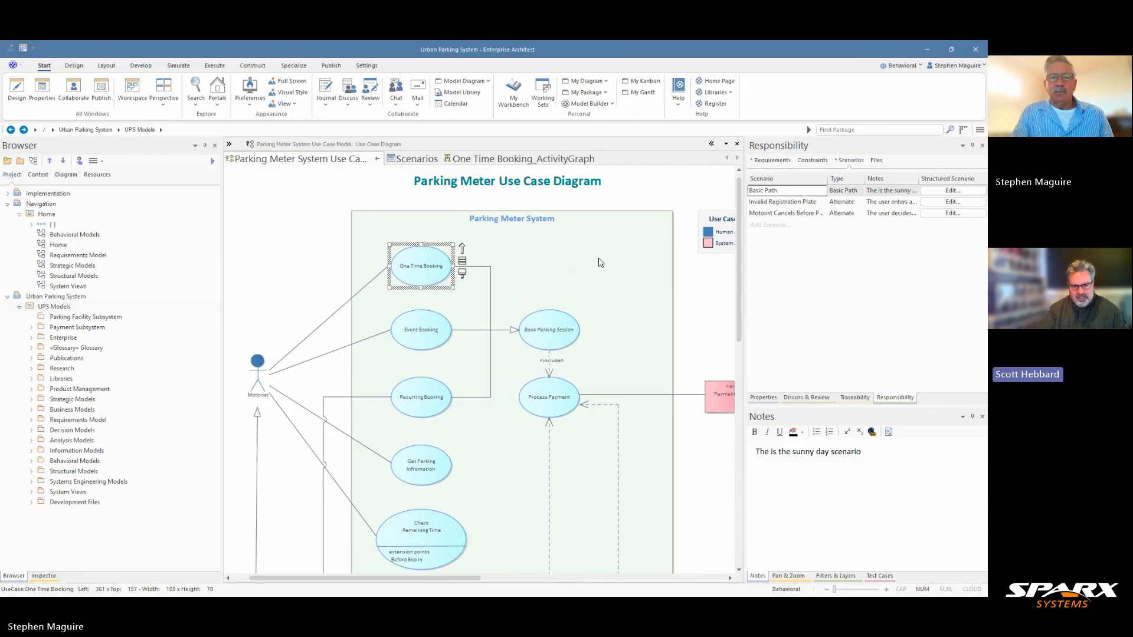
scroll(601, 268, "down", 3)
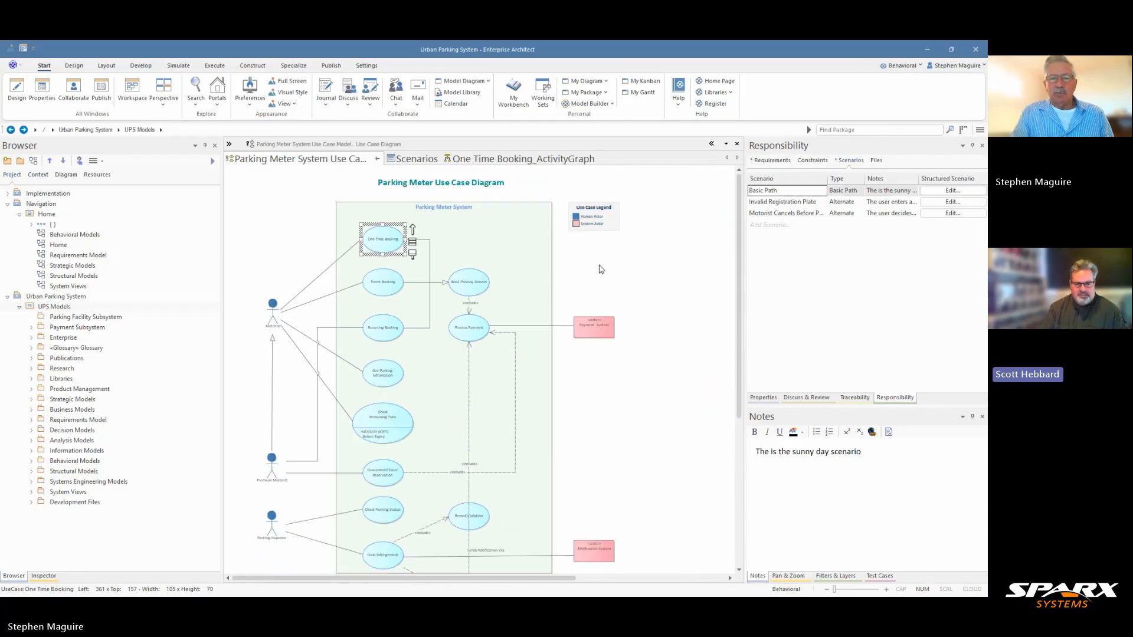
left_click_drag(739, 262, 737, 273)
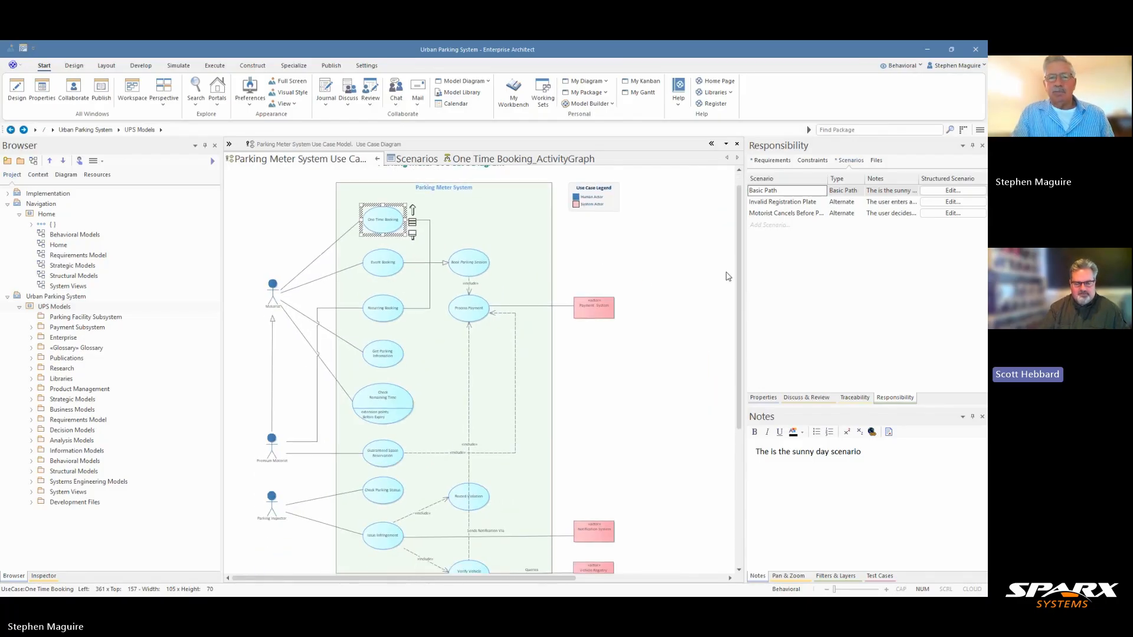